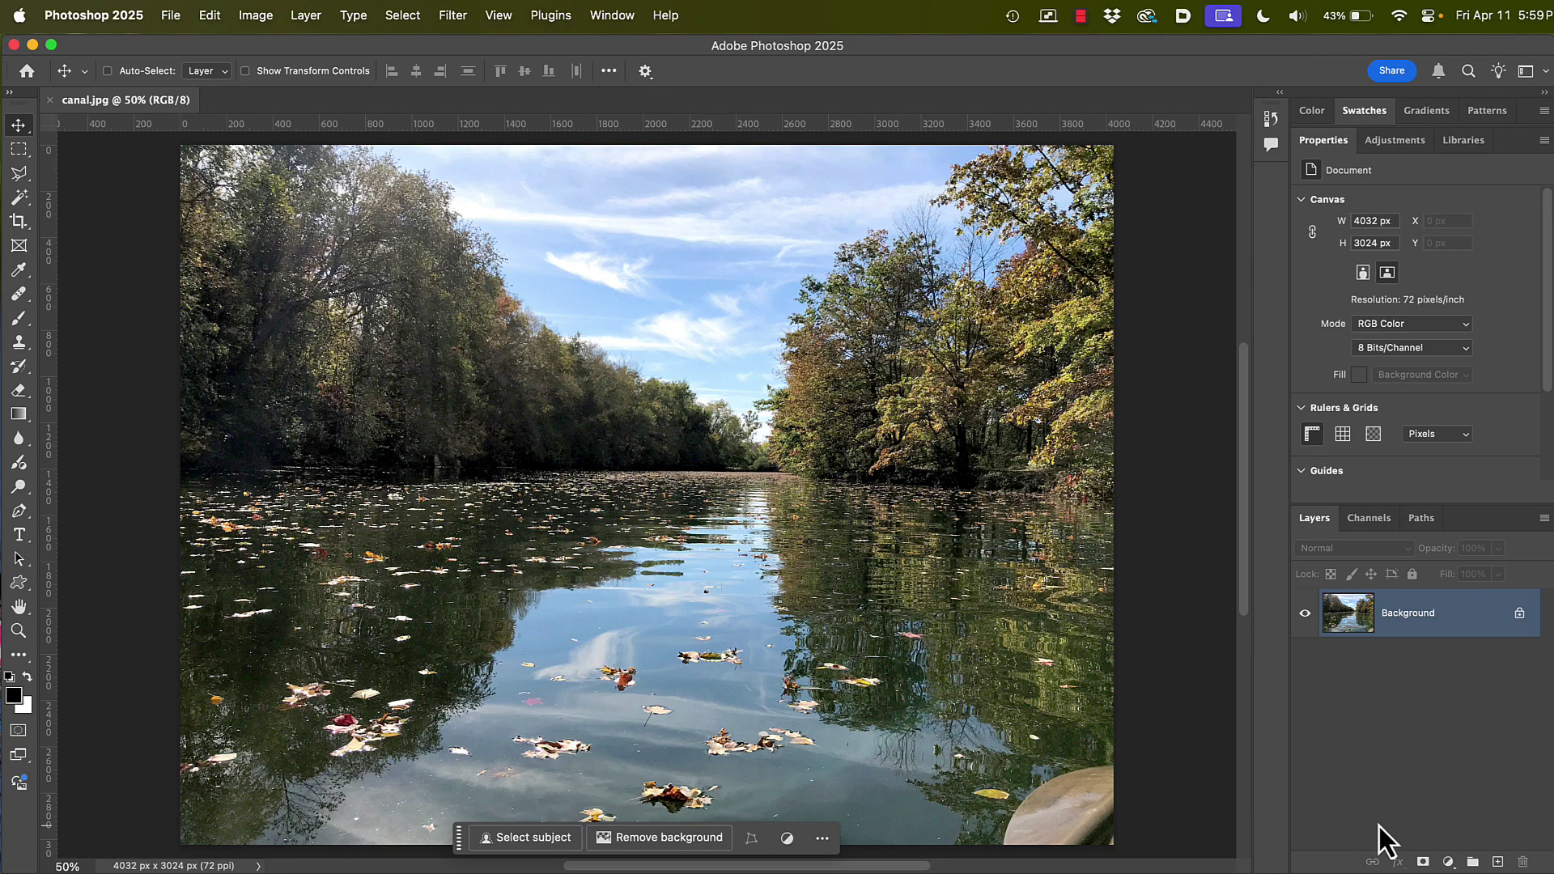
Add a new Layer 1 above the canal photo, fill it with white, and add a layer mask.
{"action": "left_click", "coordinate": [1498, 861]}
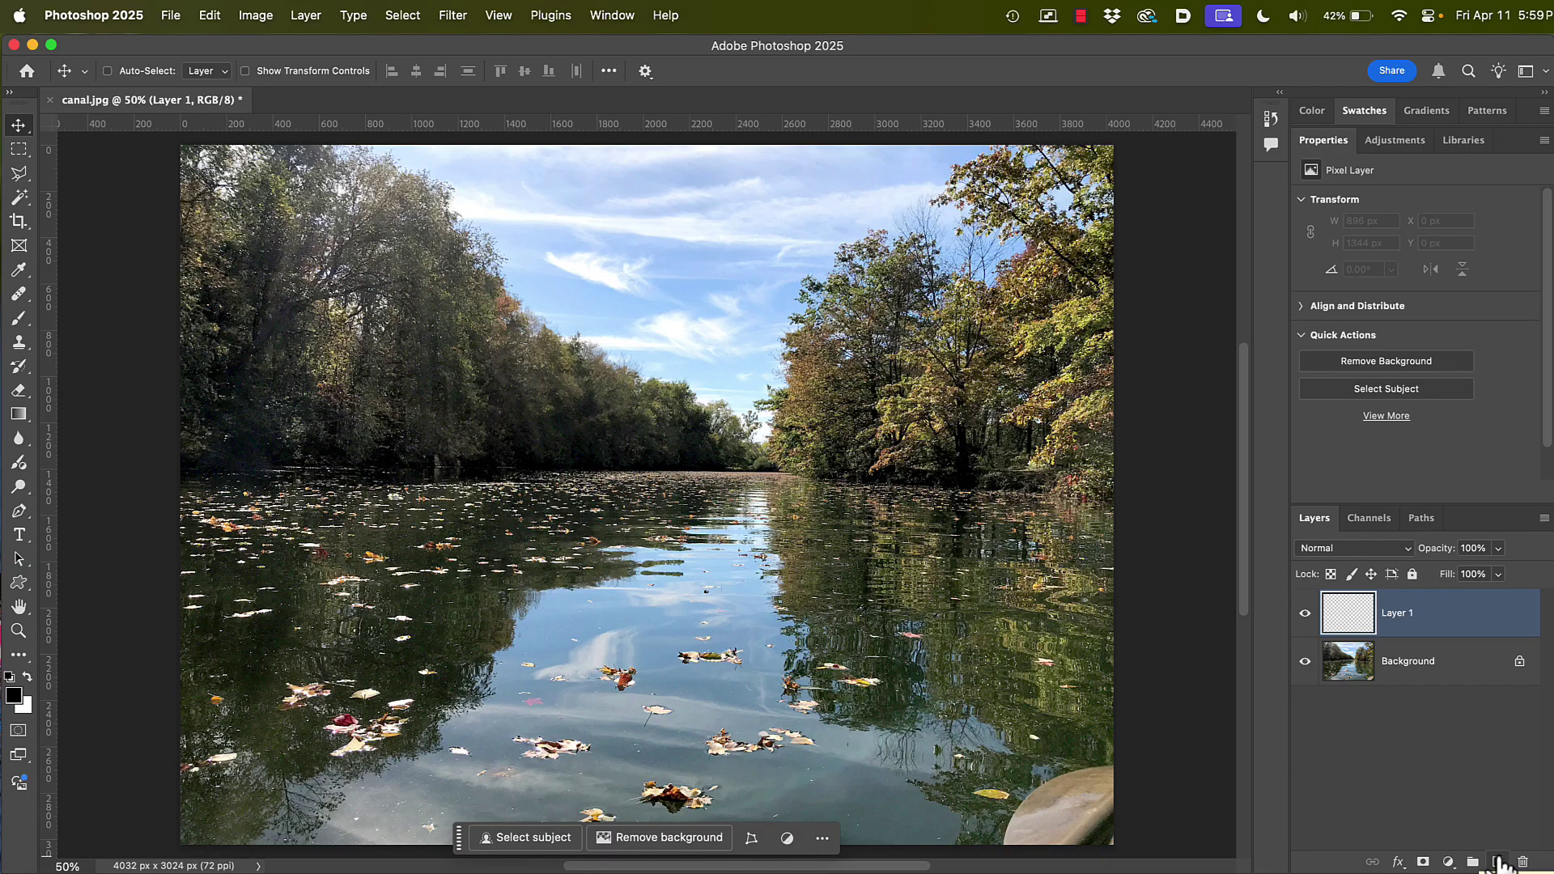
{"action": "key", "text": "super"}
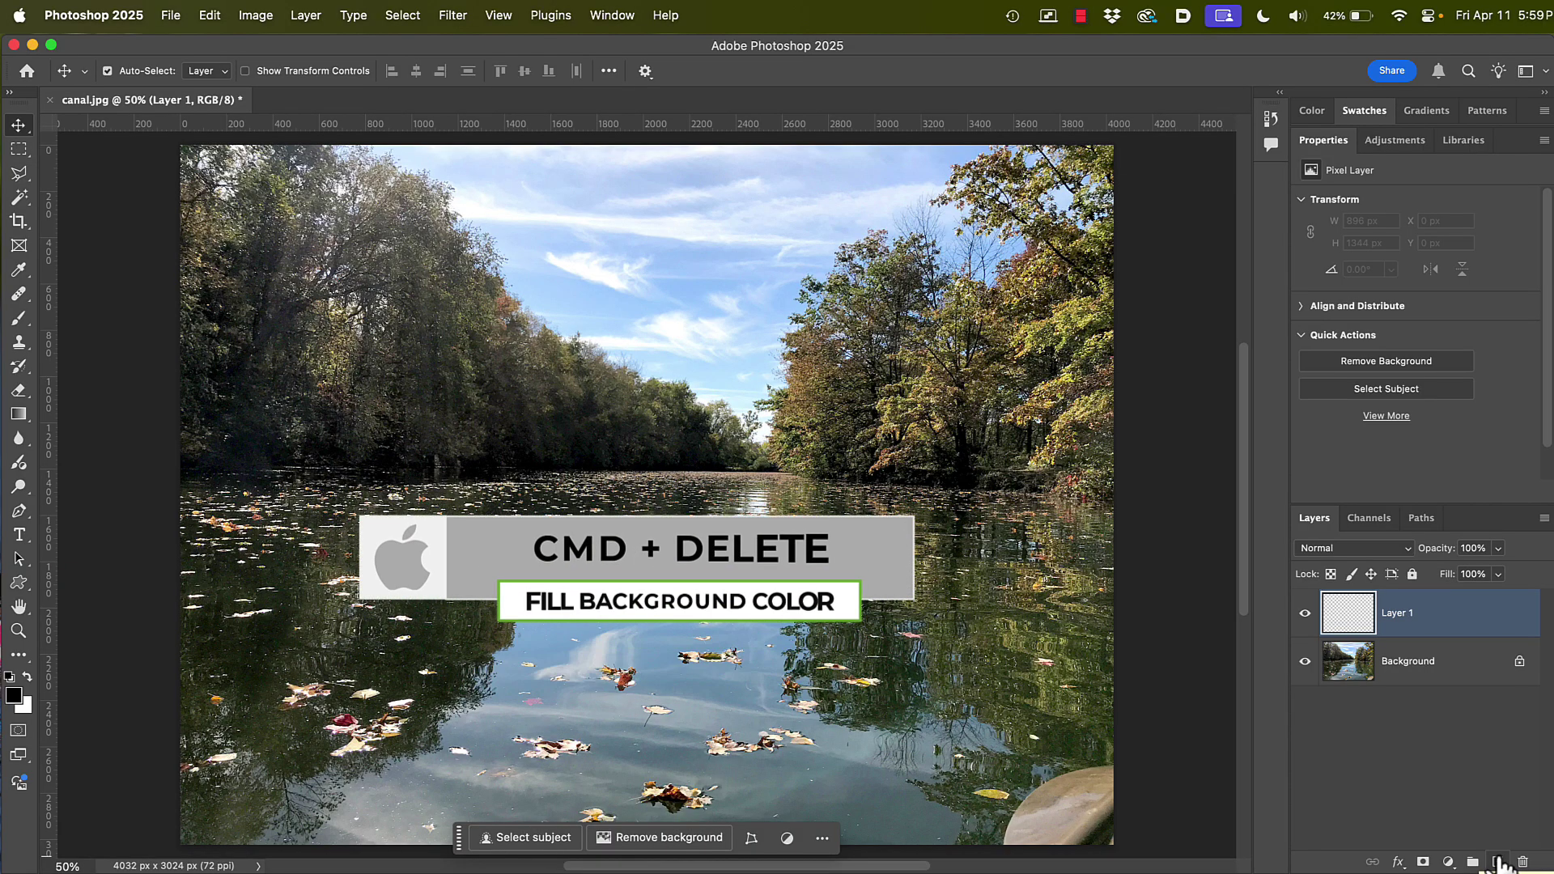
{"action": "key", "text": "super+BackSpace"}
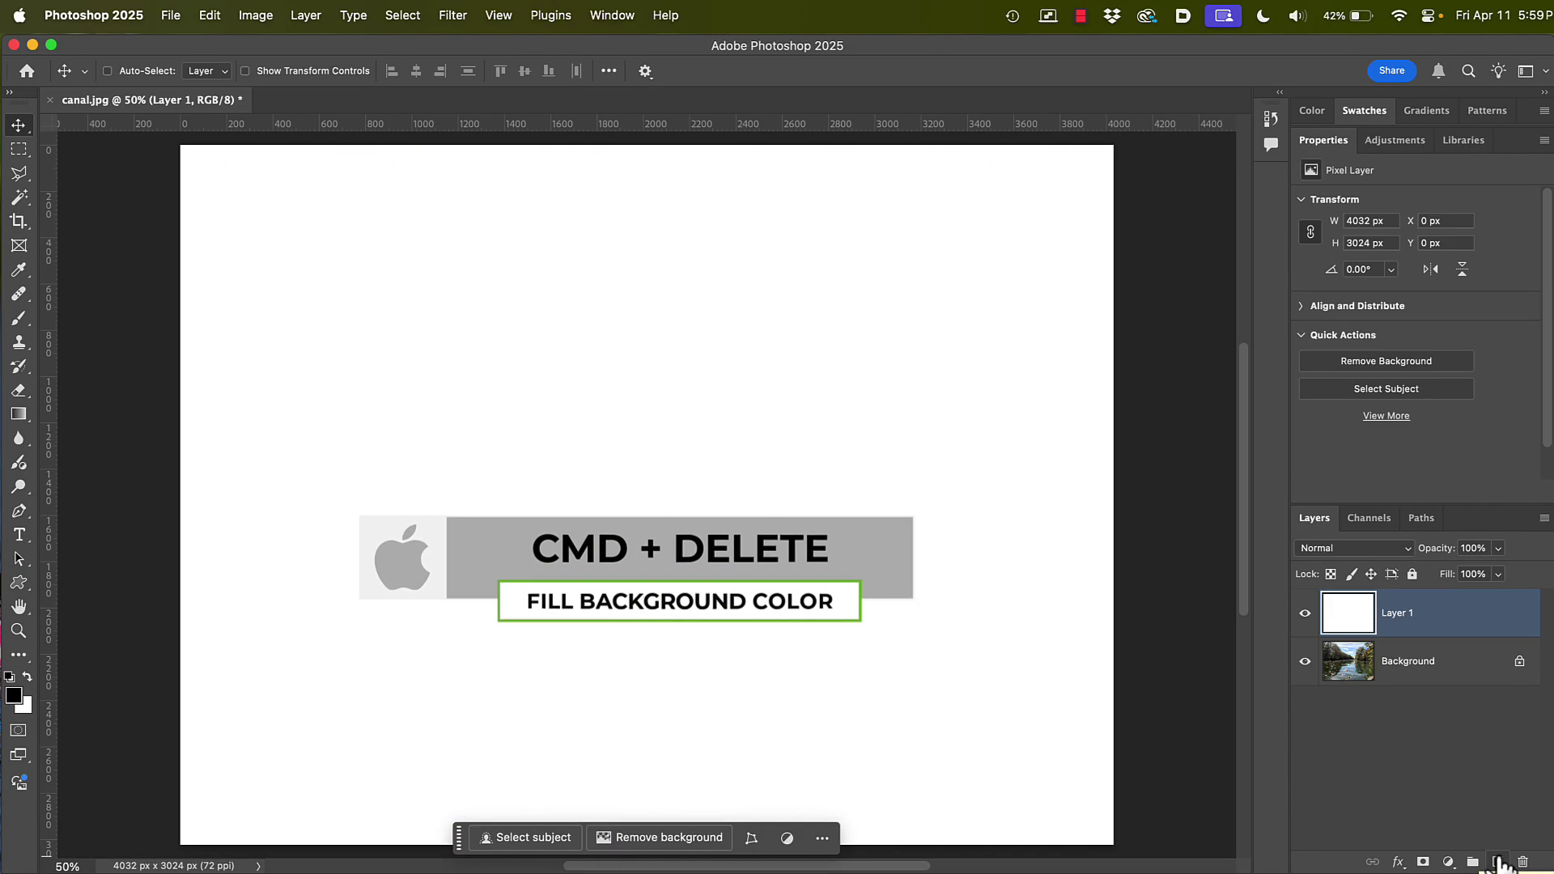
{"action": "left_click", "coordinate": [1425, 863]}
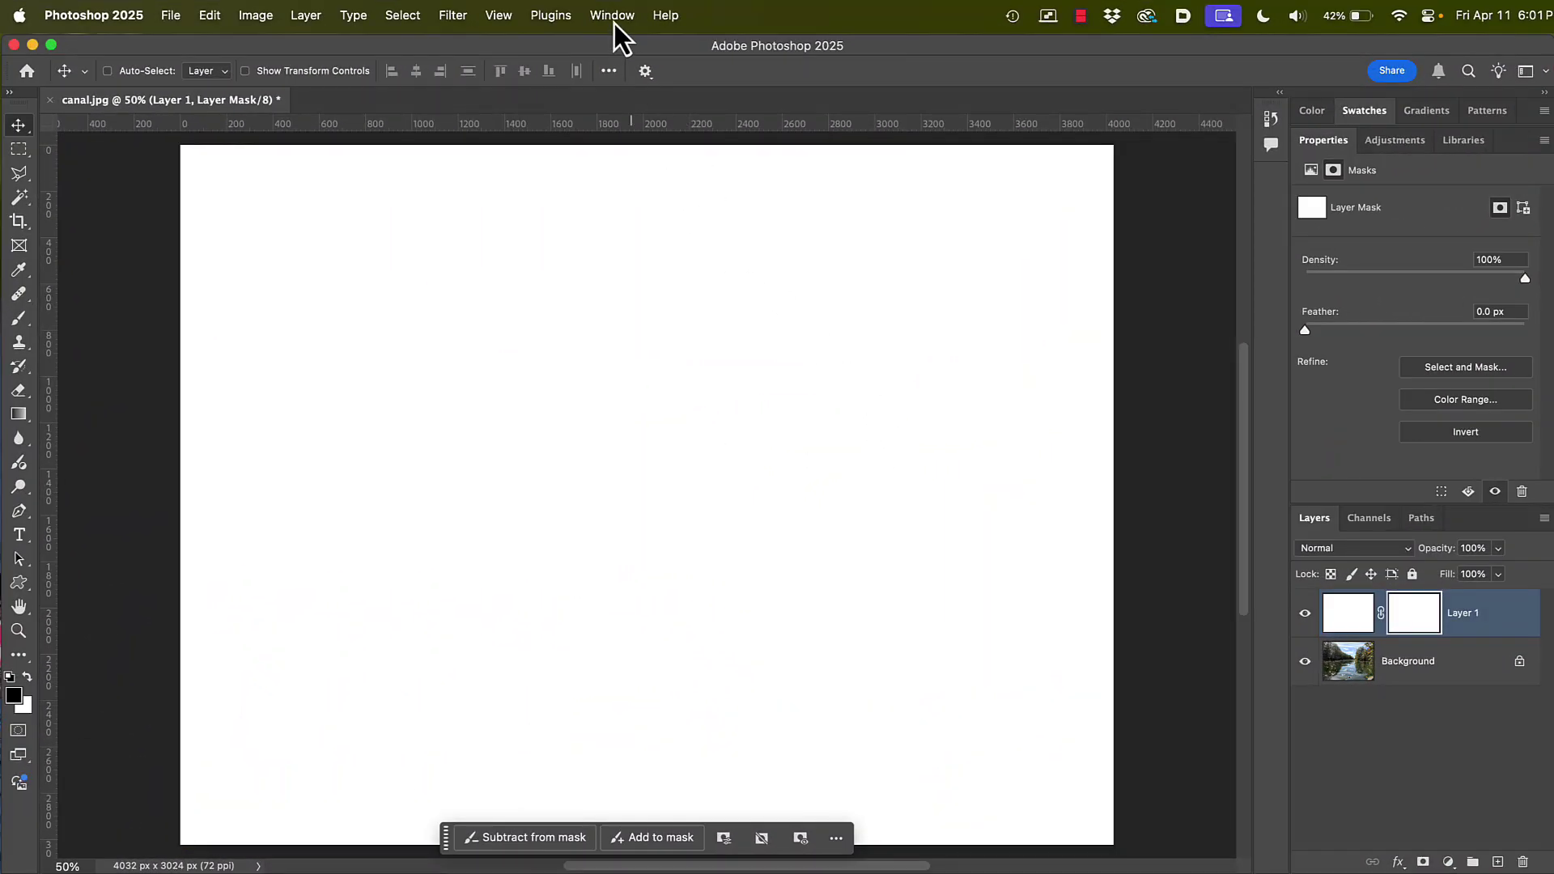
Show the Brushes panel from the Window menu and check its flyout options.
{"action": "left_click", "coordinate": [613, 16]}
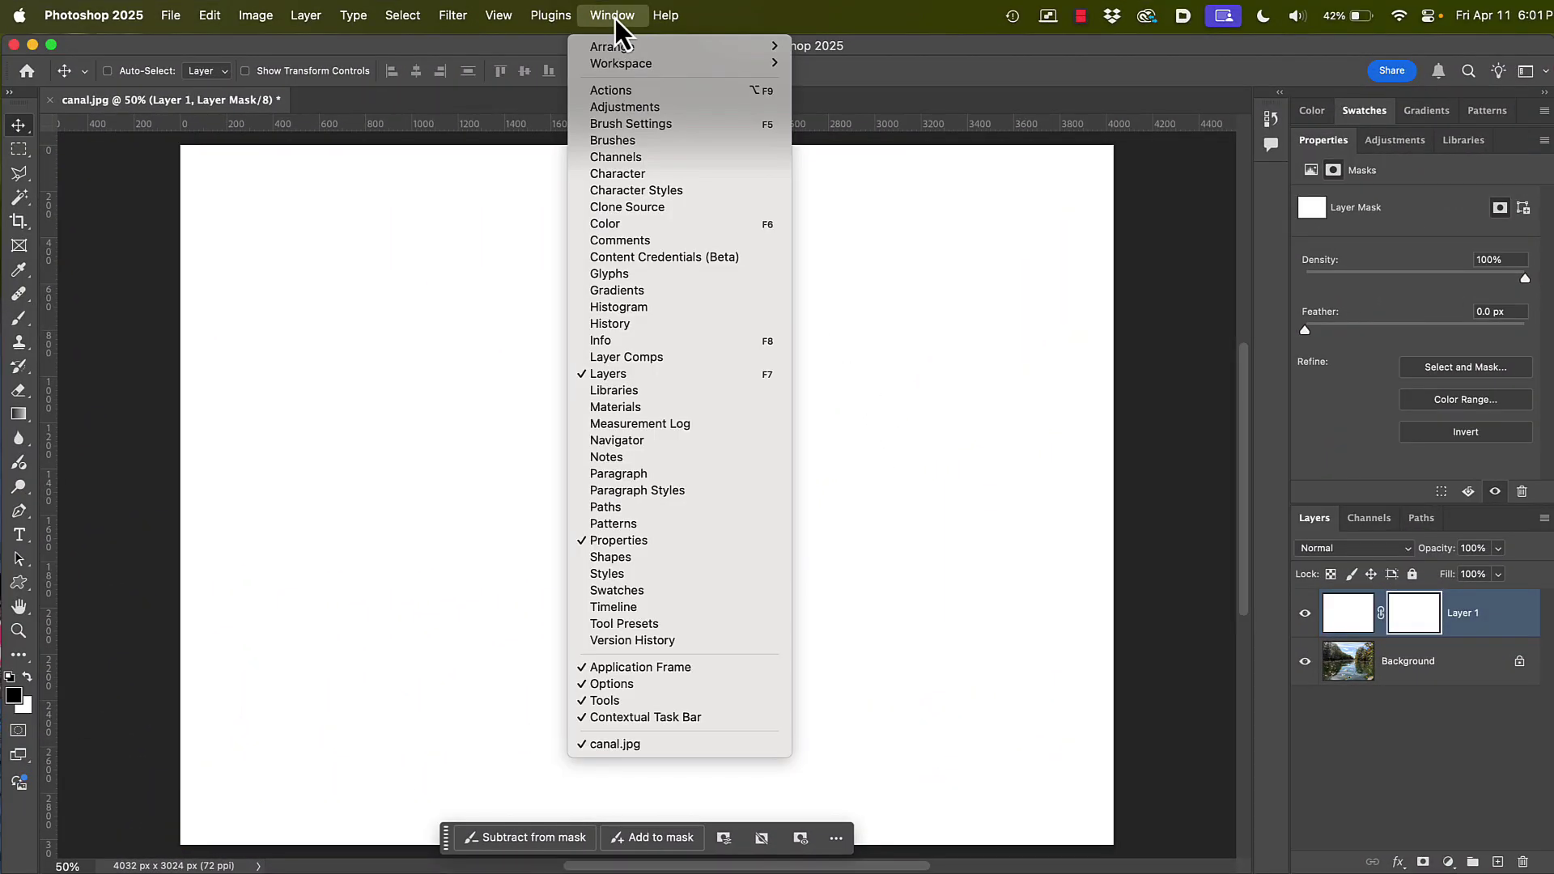
{"action": "left_click", "coordinate": [692, 156]}
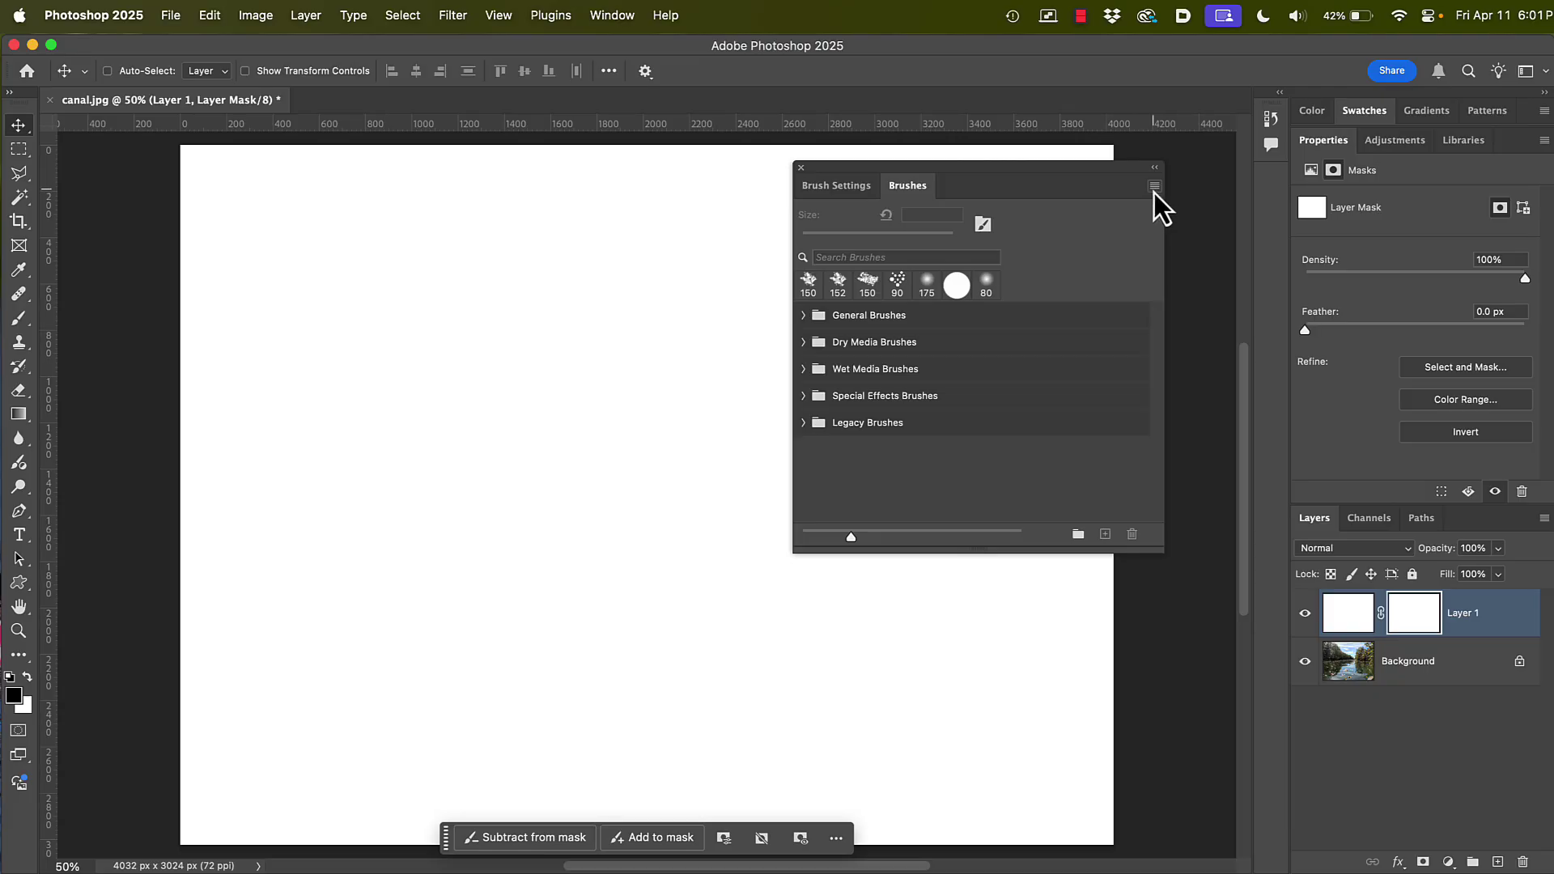
{"action": "left_click", "coordinate": [1155, 187]}
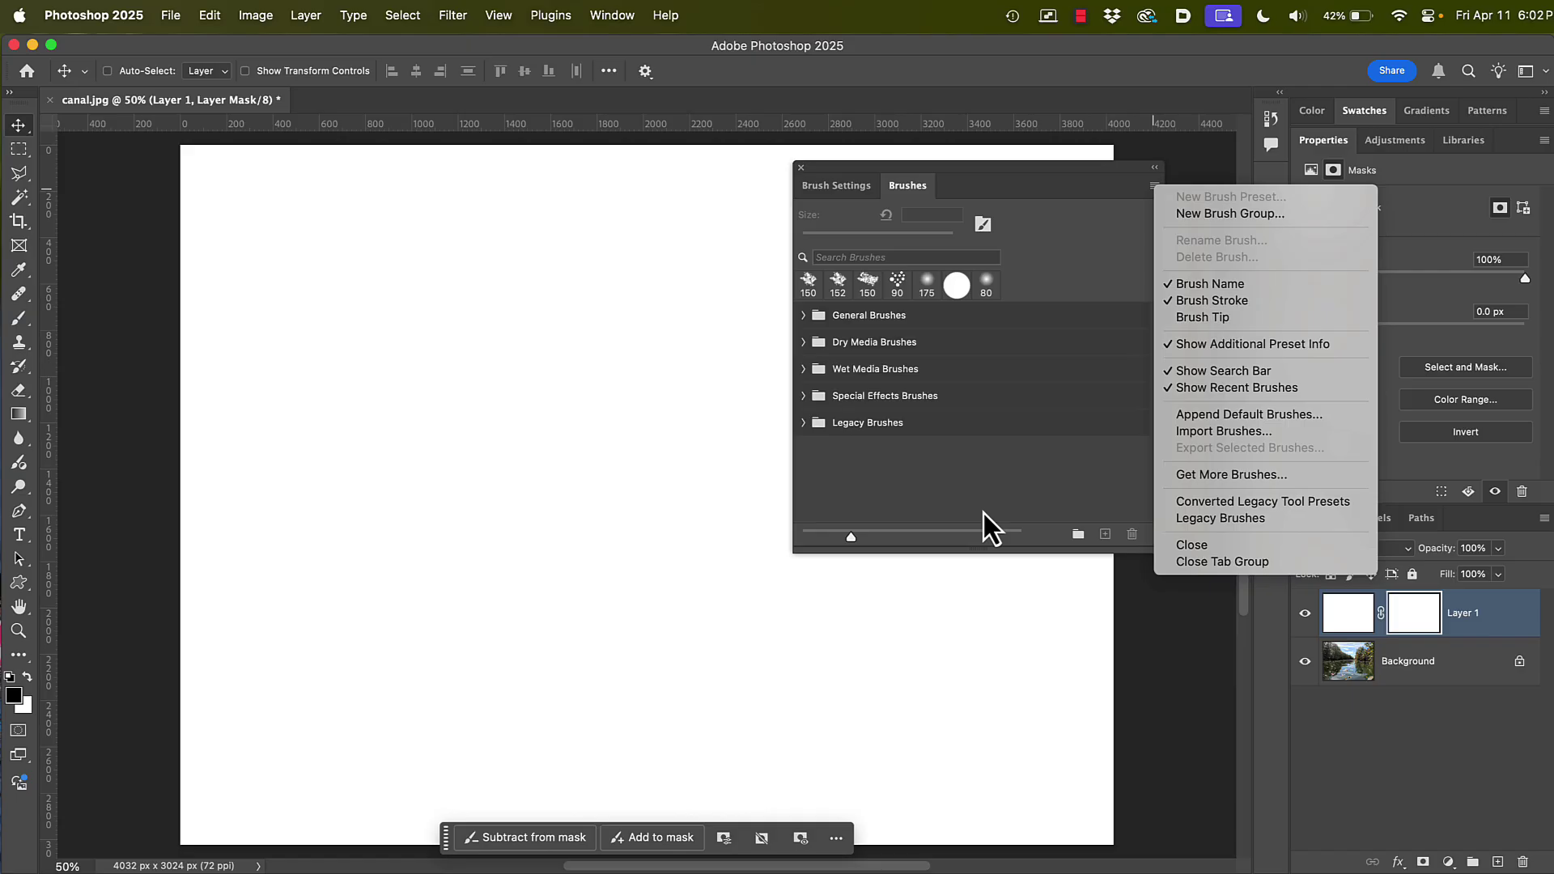
{"action": "left_click", "coordinate": [951, 476]}
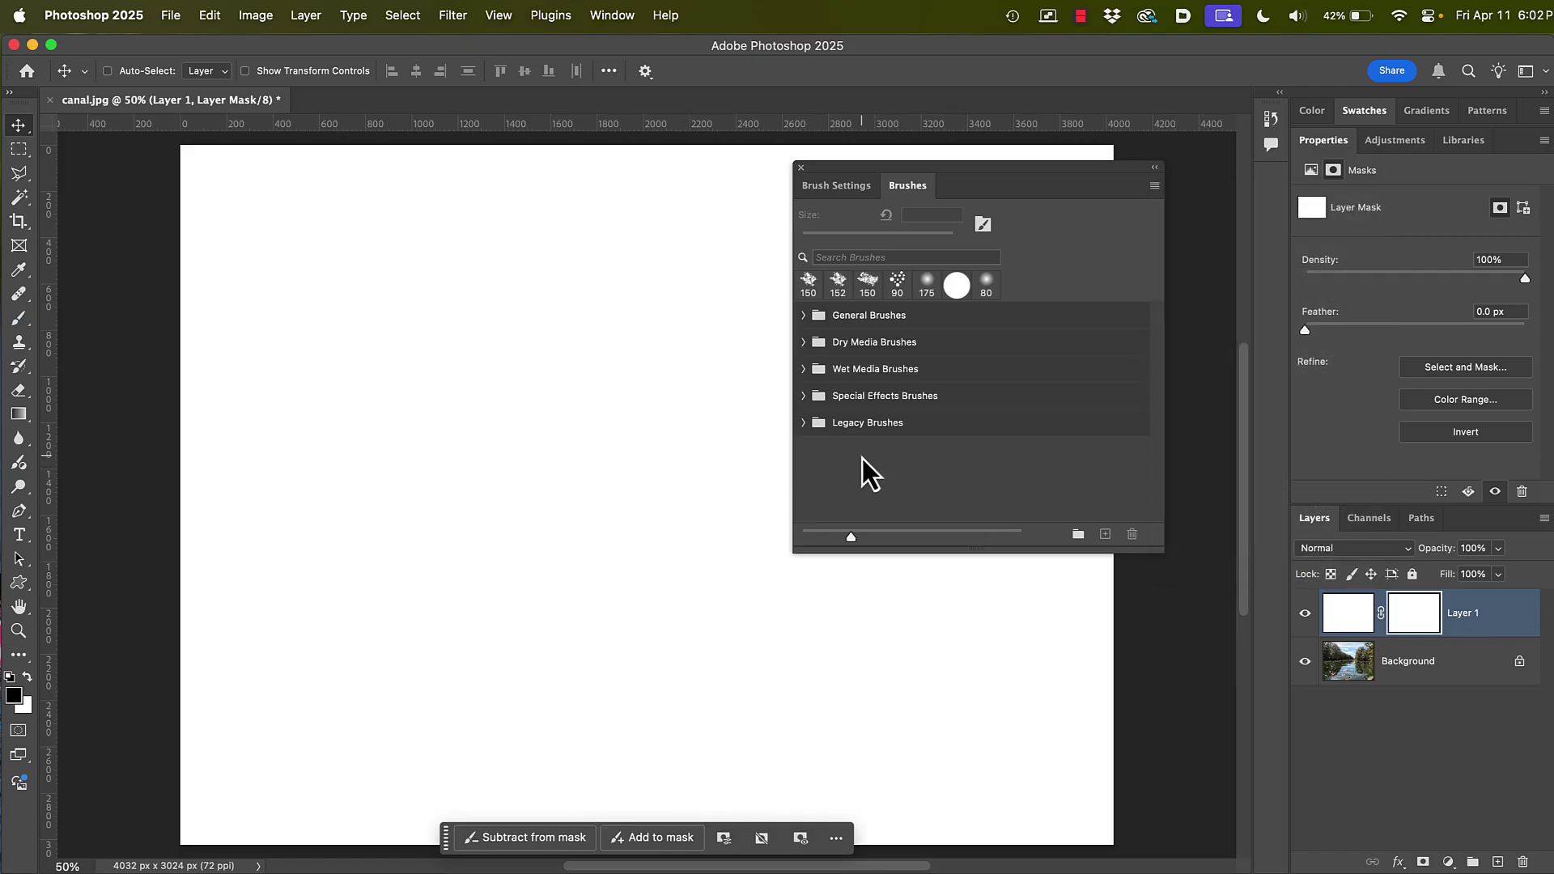
Pick the Hard Charcoal Edge brush from the Legacy Brushes > Dry Media folder.
{"action": "left_click_drag", "start_coordinate": [947, 552], "coordinate": [972, 678]}
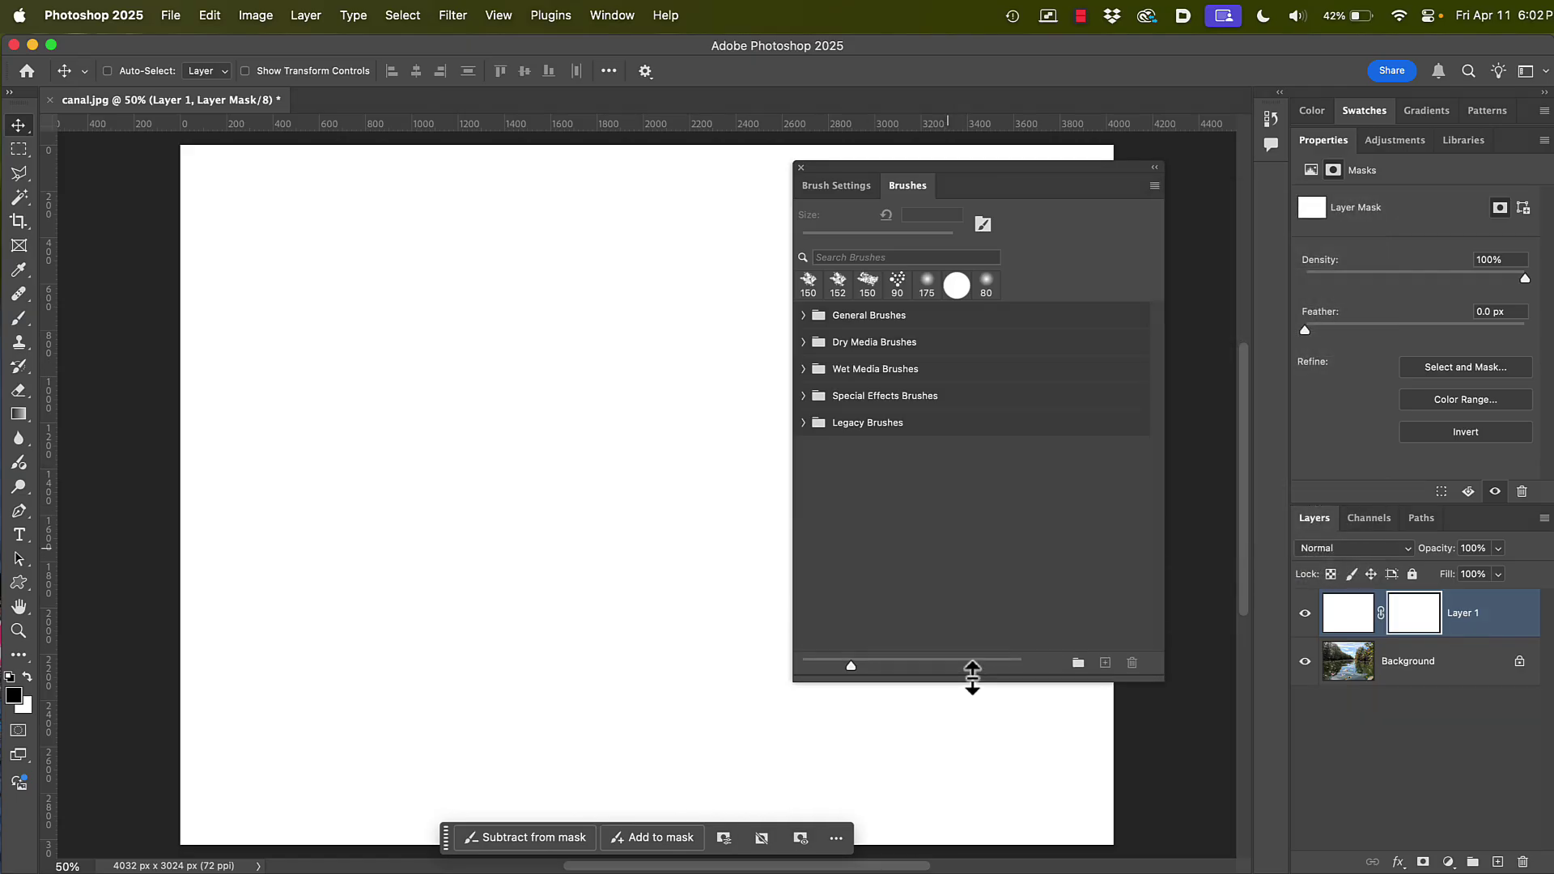
{"action": "left_click", "coordinate": [803, 423]}
{"action": "scroll", "coordinate": [1020, 544], "scroll_direction": "down", "scroll_amount": 2}
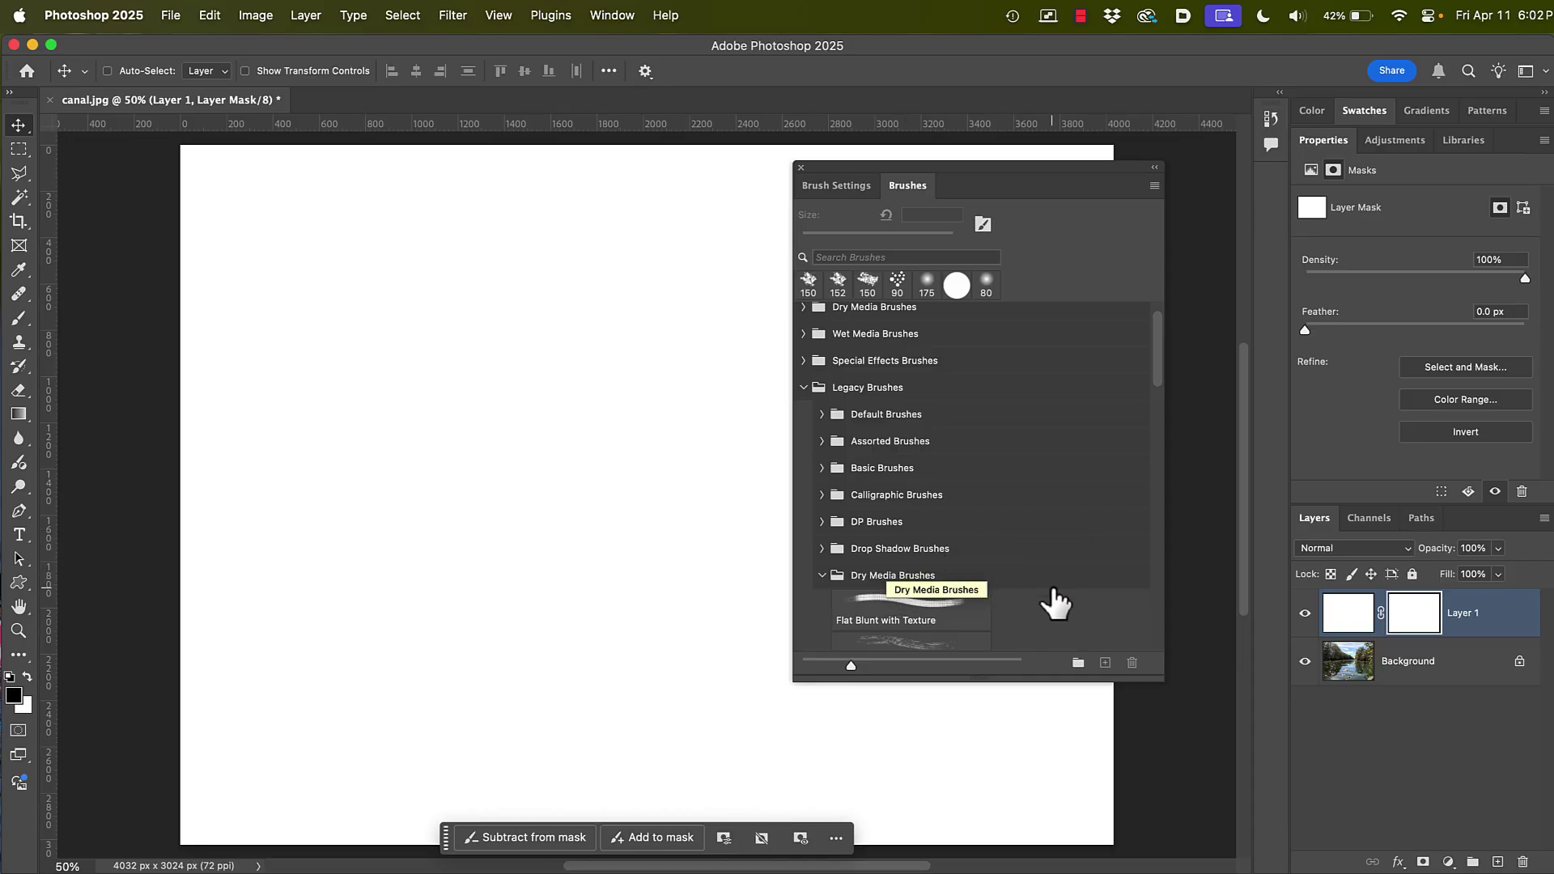
{"action": "scroll", "coordinate": [1056, 604], "scroll_direction": "down", "scroll_amount": 5}
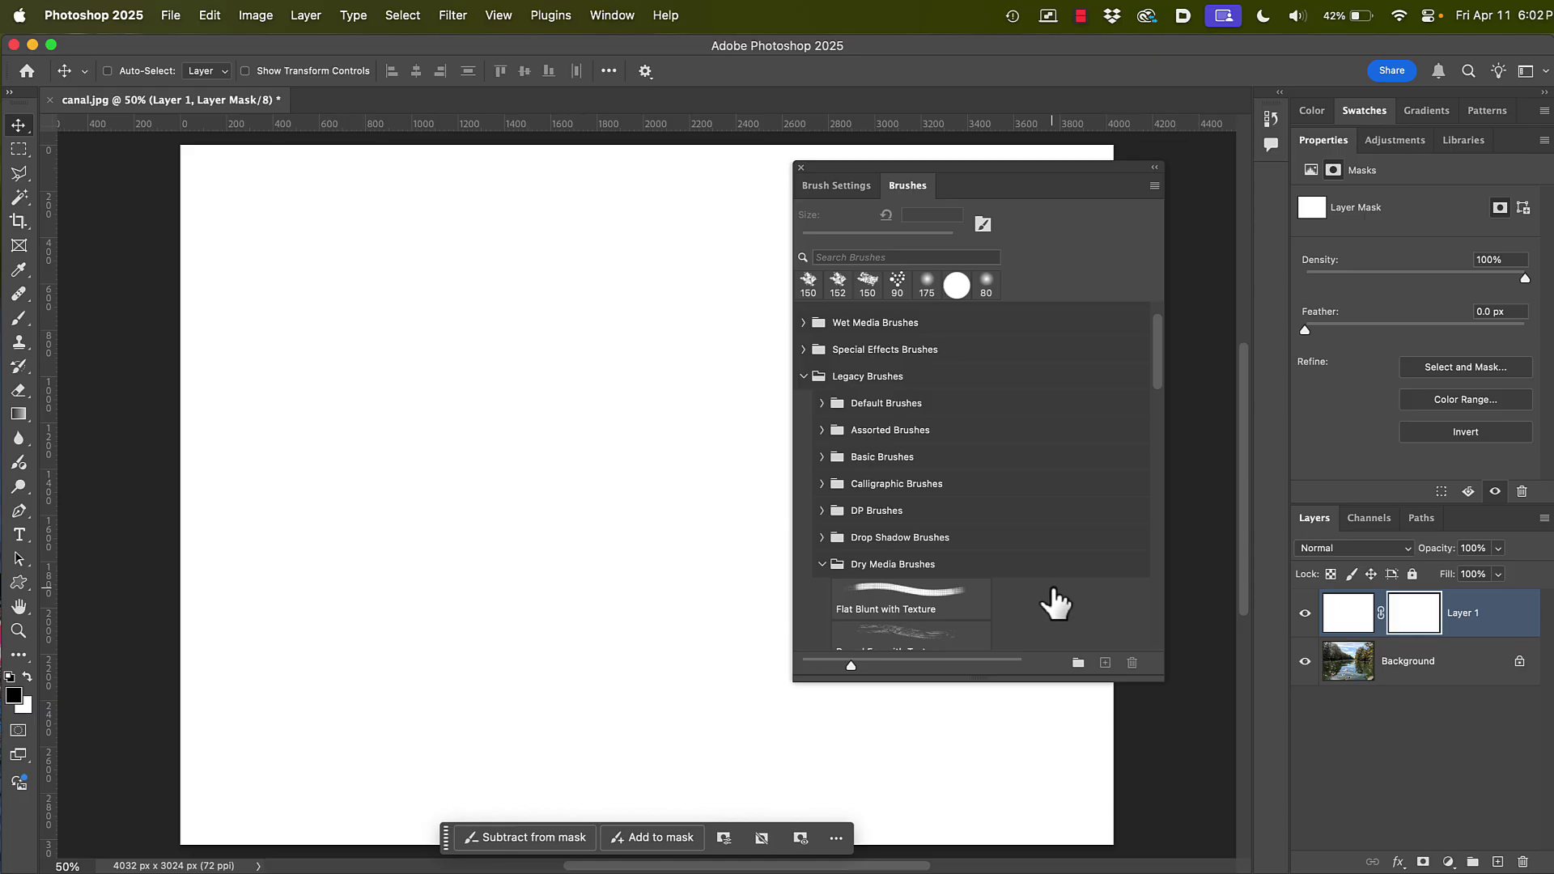
{"action": "scroll", "coordinate": [1056, 603], "scroll_direction": "down", "scroll_amount": 6}
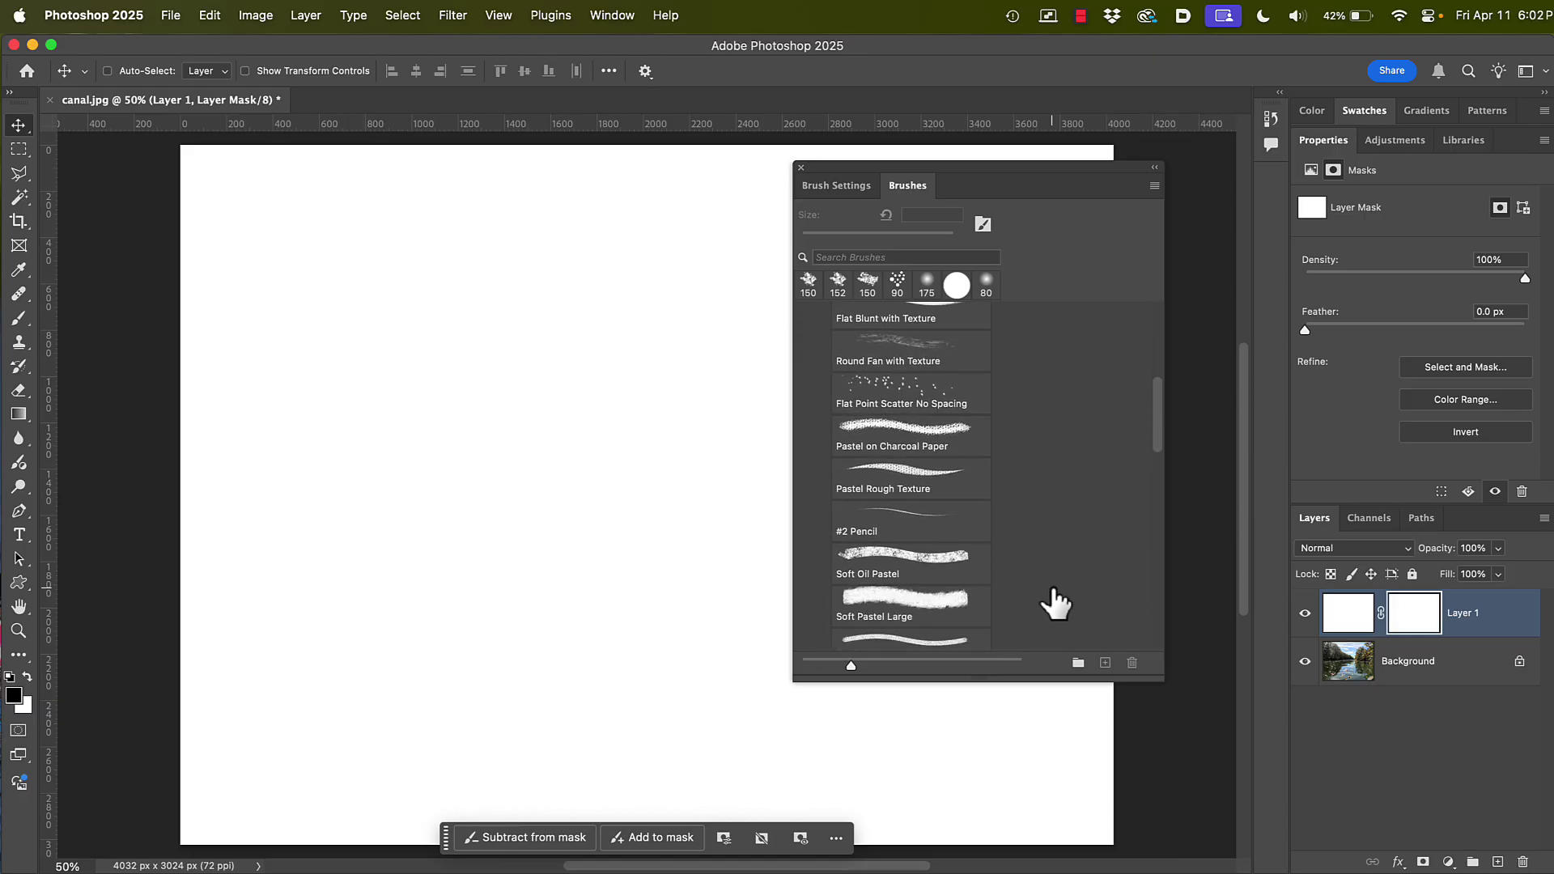
{"action": "scroll", "coordinate": [1056, 603], "scroll_direction": "down", "scroll_amount": 6}
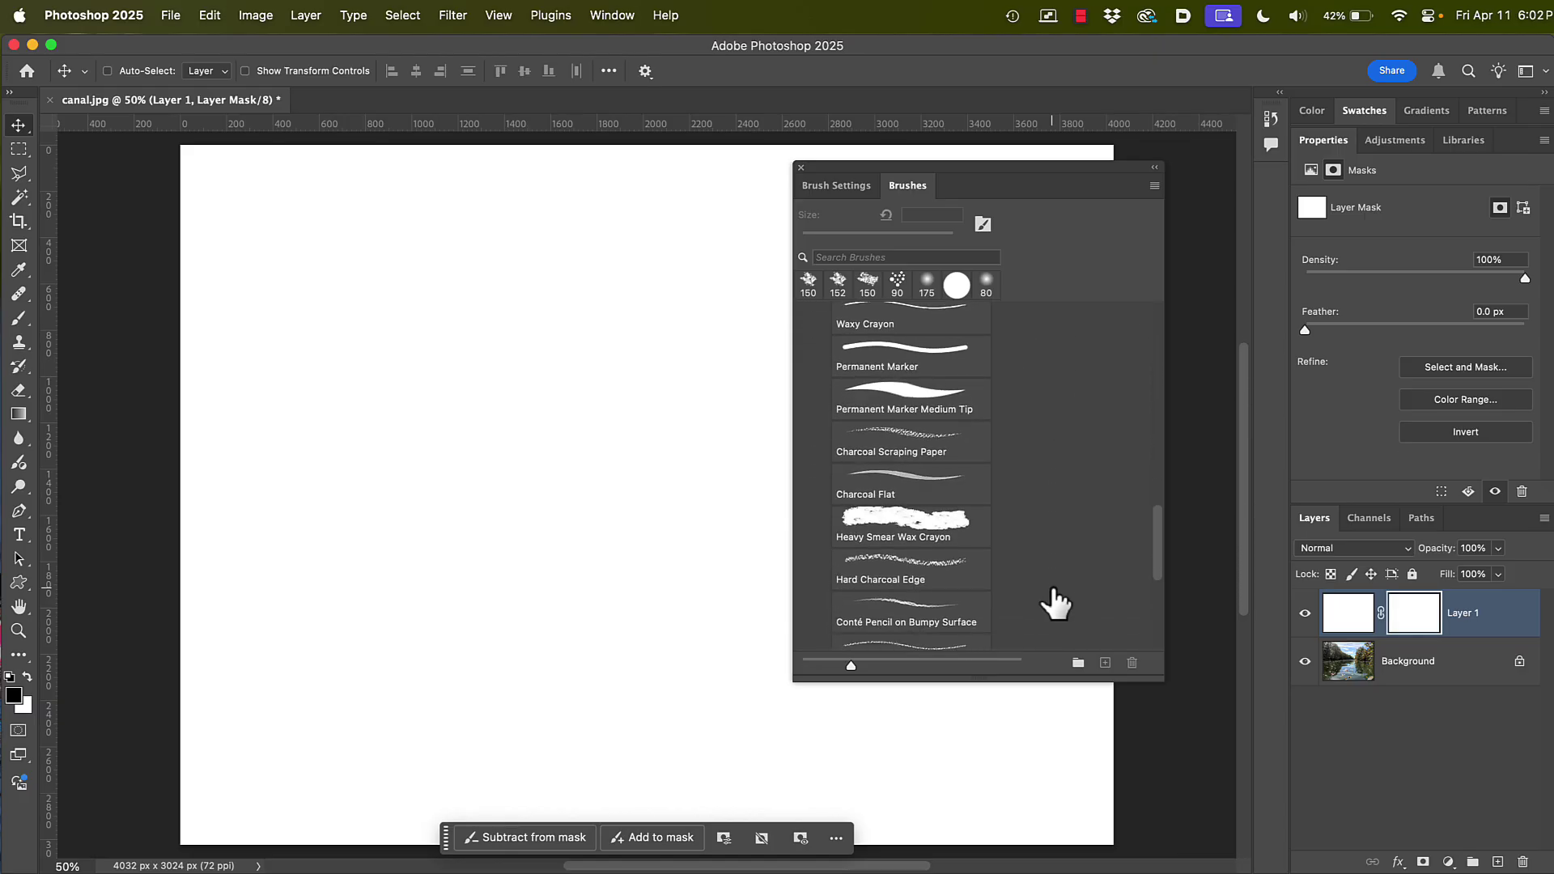
{"action": "left_click", "coordinate": [911, 478]}
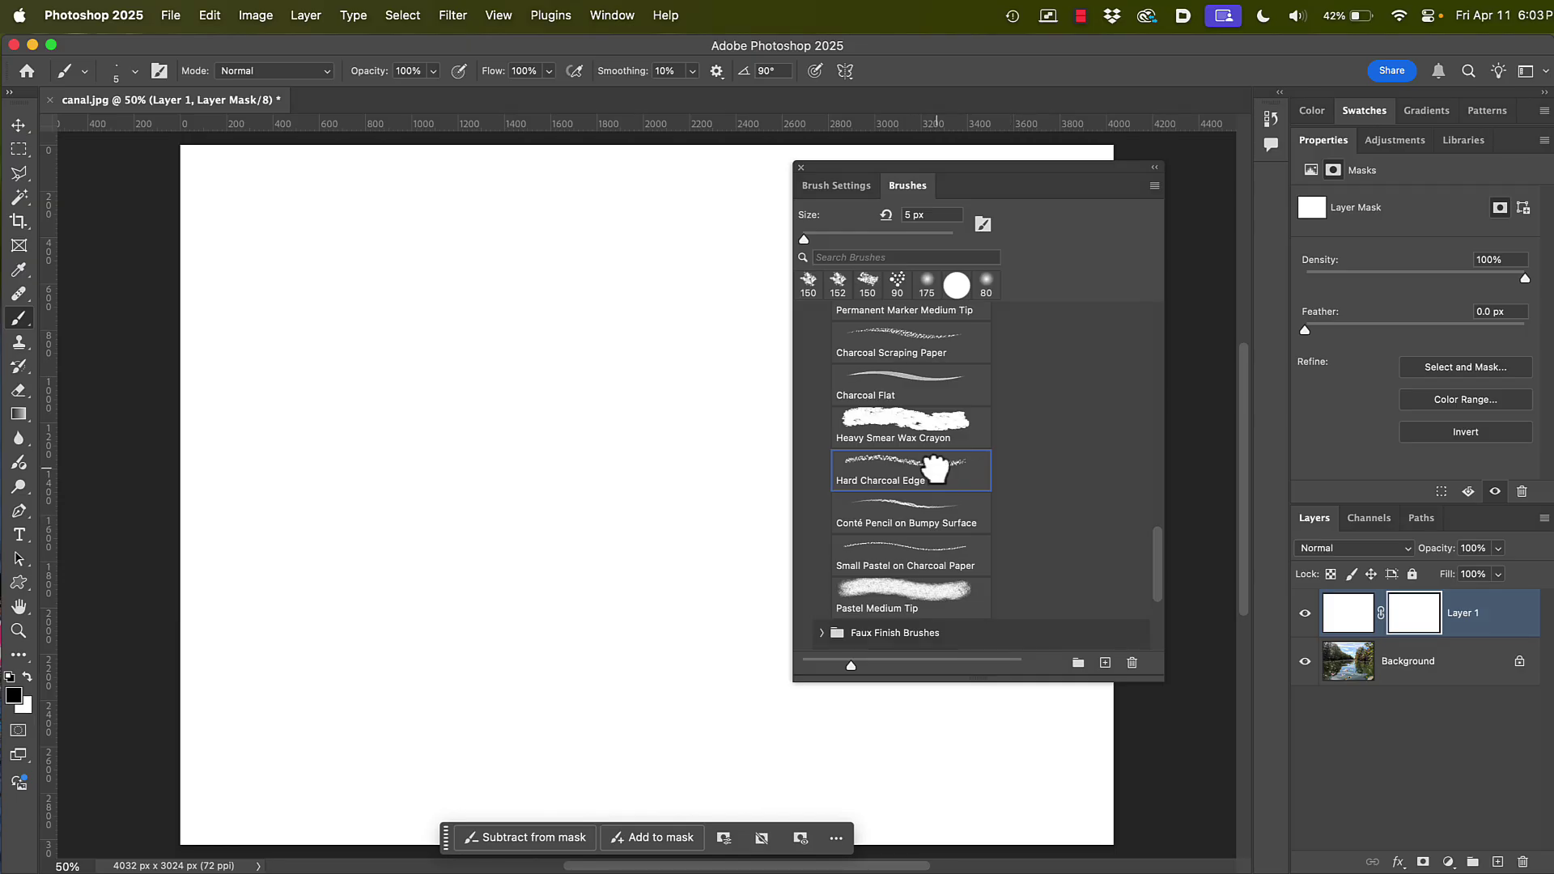
Set the brush tip size to 150 px in Brush Settings and collapse that panel.
{"action": "left_click", "coordinate": [839, 193]}
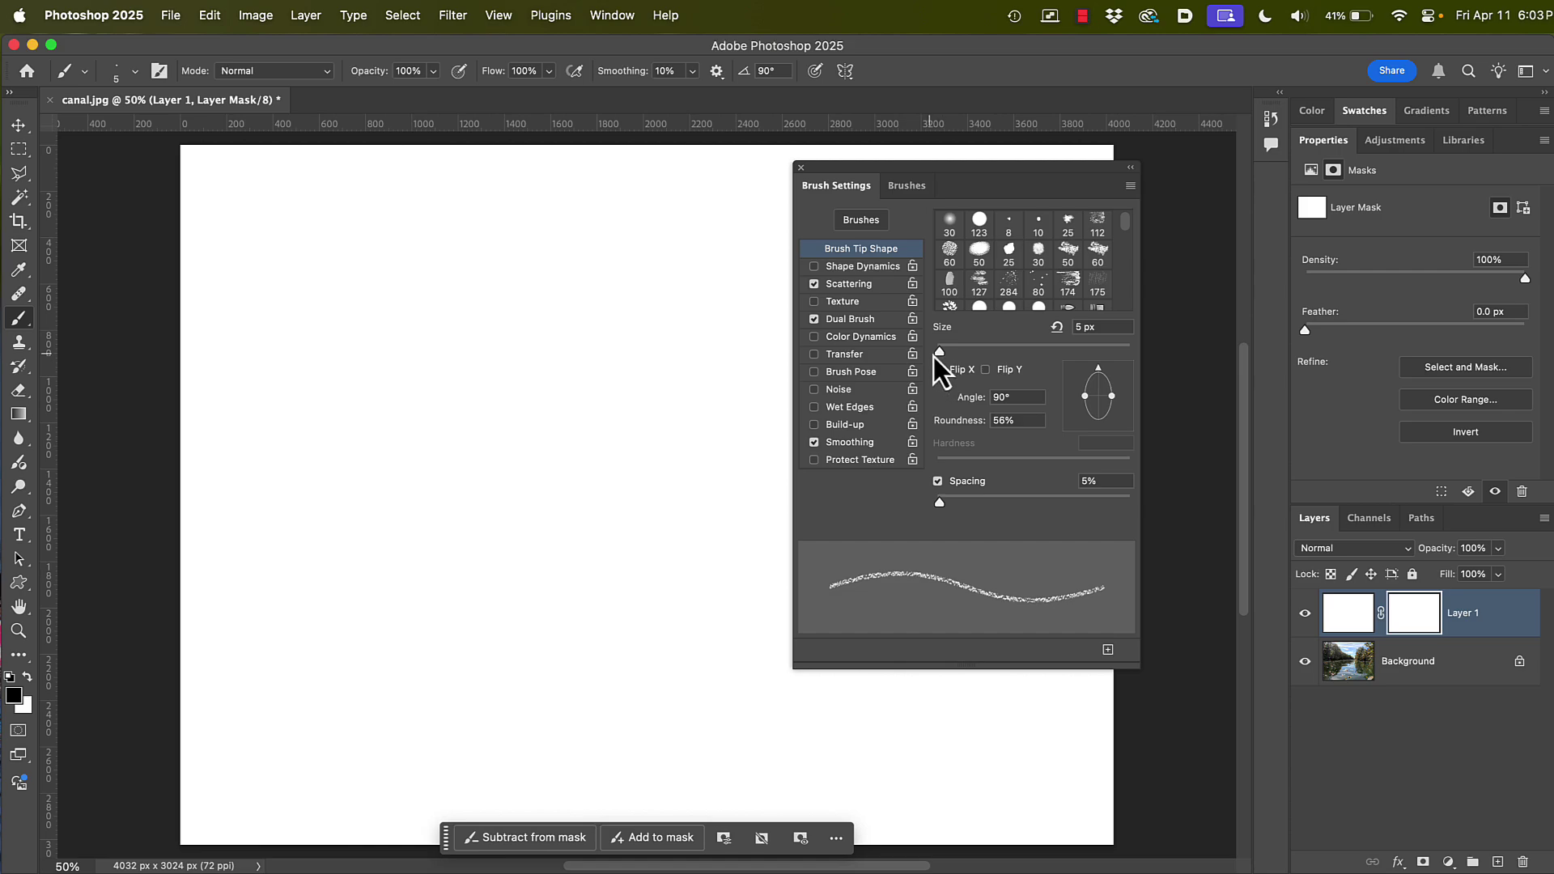
{"action": "left_click_drag", "start_coordinate": [939, 356], "coordinate": [1059, 353]}
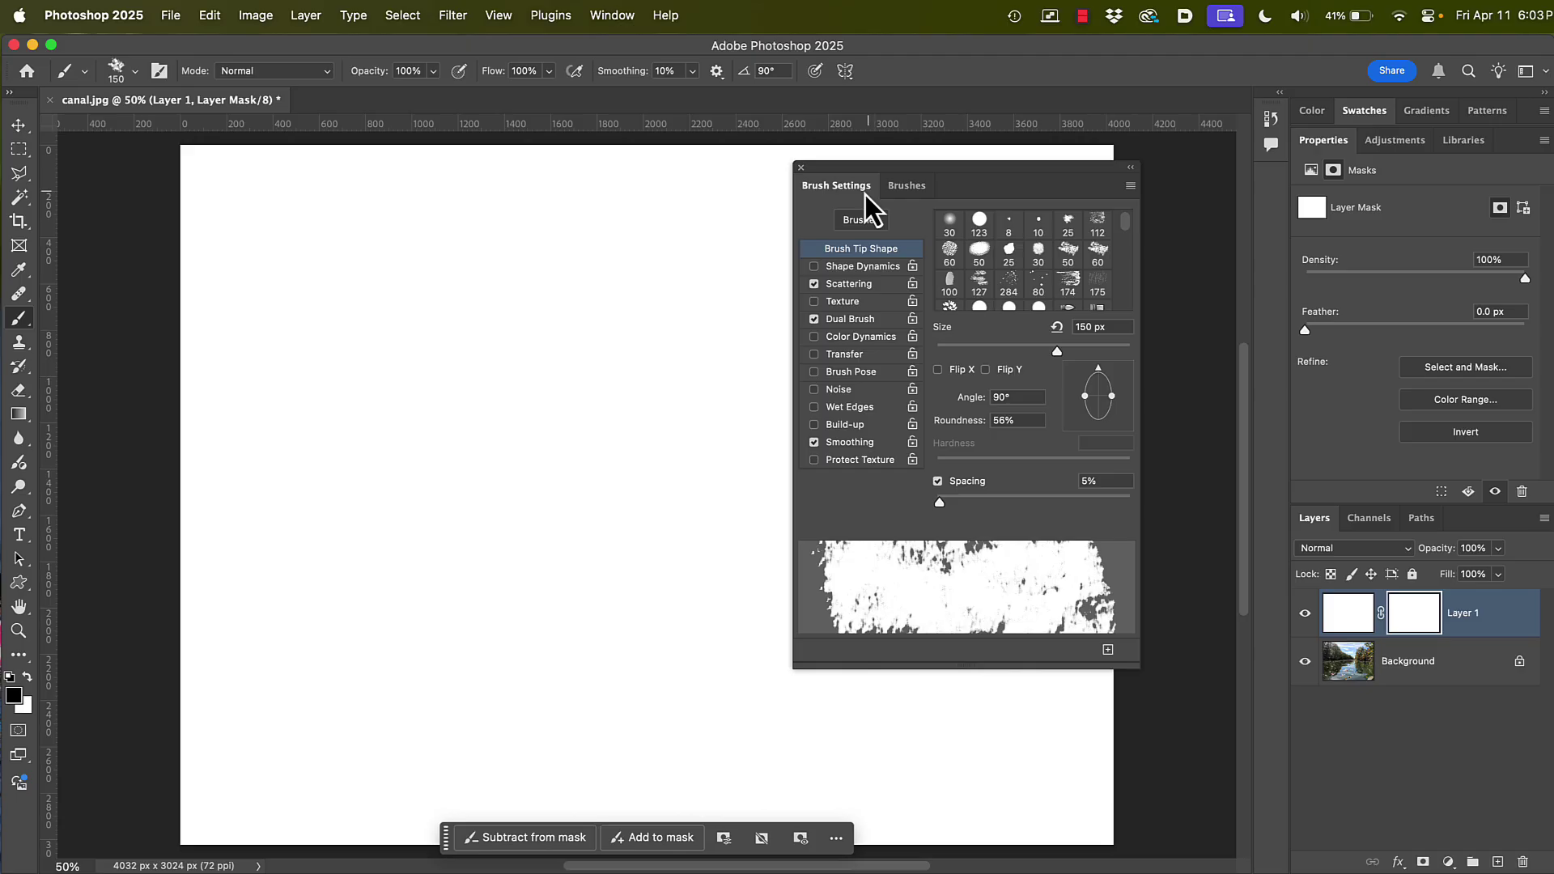
{"action": "double_click", "coordinate": [843, 191]}
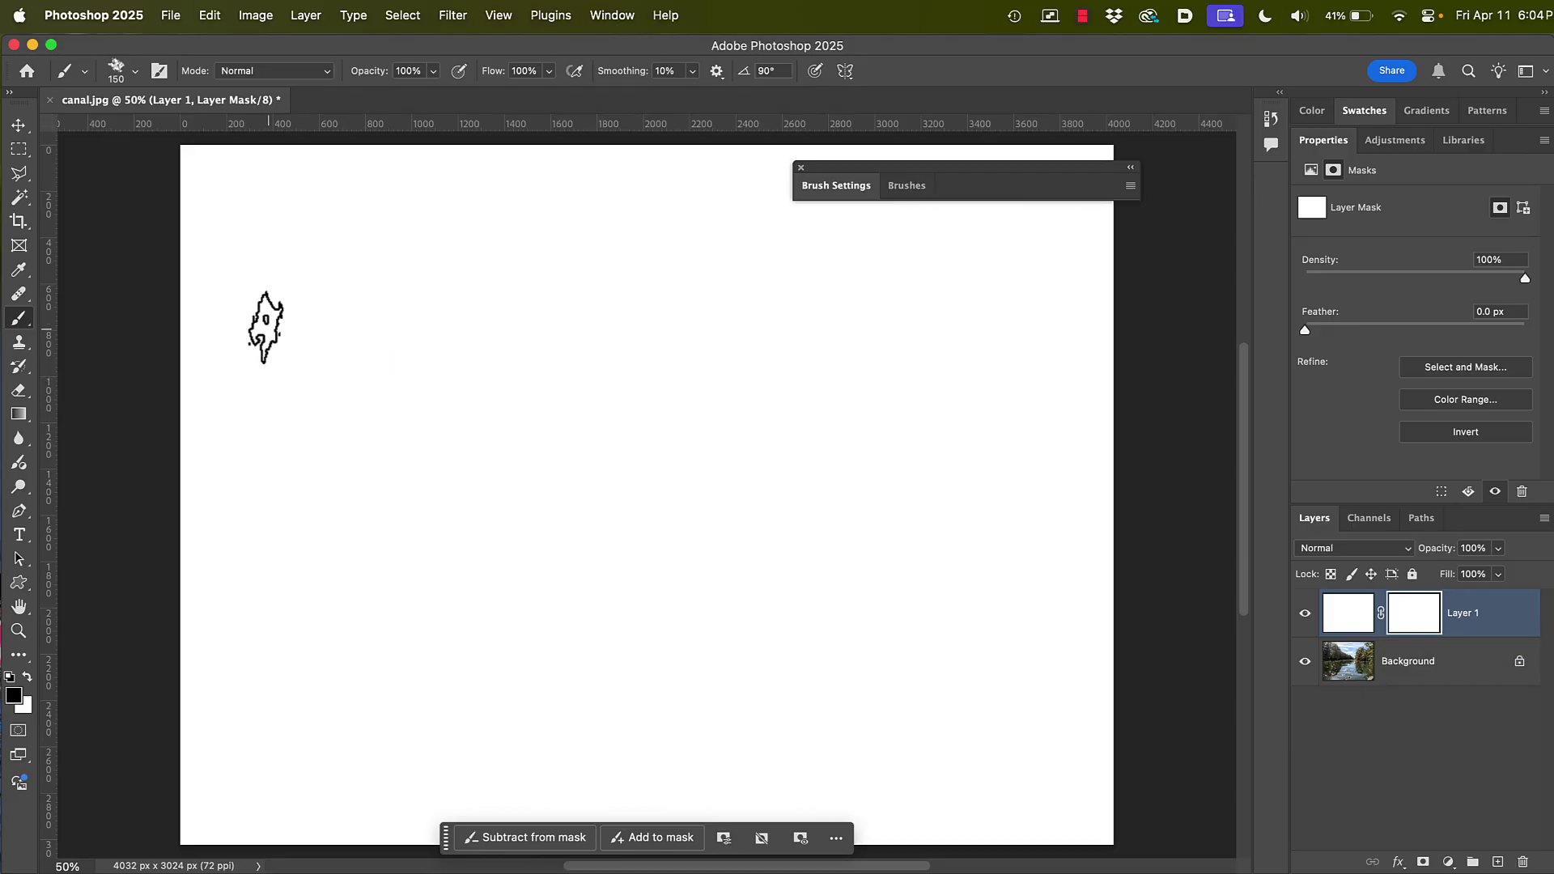
Paint black charcoal strokes on Layer 1's mask in a rough rectangle, revealing the photo.
{"action": "mouse_move", "coordinate": [283, 326]}
{"action": "left_mouse_down"}
{"action": "mouse_move", "coordinate": [582, 331]}
{"action": "mouse_move", "coordinate": [499, 356]}
{"action": "mouse_move", "coordinate": [573, 364]}
{"action": "mouse_move", "coordinate": [768, 335]}
{"action": "mouse_move", "coordinate": [983, 361]}
{"action": "mouse_move", "coordinate": [541, 401]}
{"action": "mouse_move", "coordinate": [403, 384]}
{"action": "mouse_move", "coordinate": [294, 351]}
{"action": "mouse_move", "coordinate": [285, 325]}
{"action": "mouse_move", "coordinate": [305, 486]}
{"action": "mouse_move", "coordinate": [276, 320]}
{"action": "mouse_move", "coordinate": [320, 717]}
{"action": "mouse_move", "coordinate": [320, 698]}
{"action": "mouse_move", "coordinate": [478, 689]}
{"action": "mouse_move", "coordinate": [961, 745]}
{"action": "mouse_move", "coordinate": [1007, 672]}
{"action": "mouse_move", "coordinate": [999, 347]}
{"action": "mouse_move", "coordinate": [916, 337]}
{"action": "mouse_move", "coordinate": [824, 379]}
{"action": "mouse_move", "coordinate": [906, 428]}
{"action": "mouse_move", "coordinate": [488, 473]}
{"action": "mouse_move", "coordinate": [407, 448]}
{"action": "mouse_move", "coordinate": [365, 397]}
{"action": "mouse_move", "coordinate": [723, 415]}
{"action": "mouse_move", "coordinate": [908, 520]}
{"action": "mouse_move", "coordinate": [959, 514]}
{"action": "mouse_move", "coordinate": [501, 472]}
{"action": "mouse_move", "coordinate": [520, 454]}
{"action": "mouse_move", "coordinate": [344, 458]}
{"action": "left_mouse_up"}
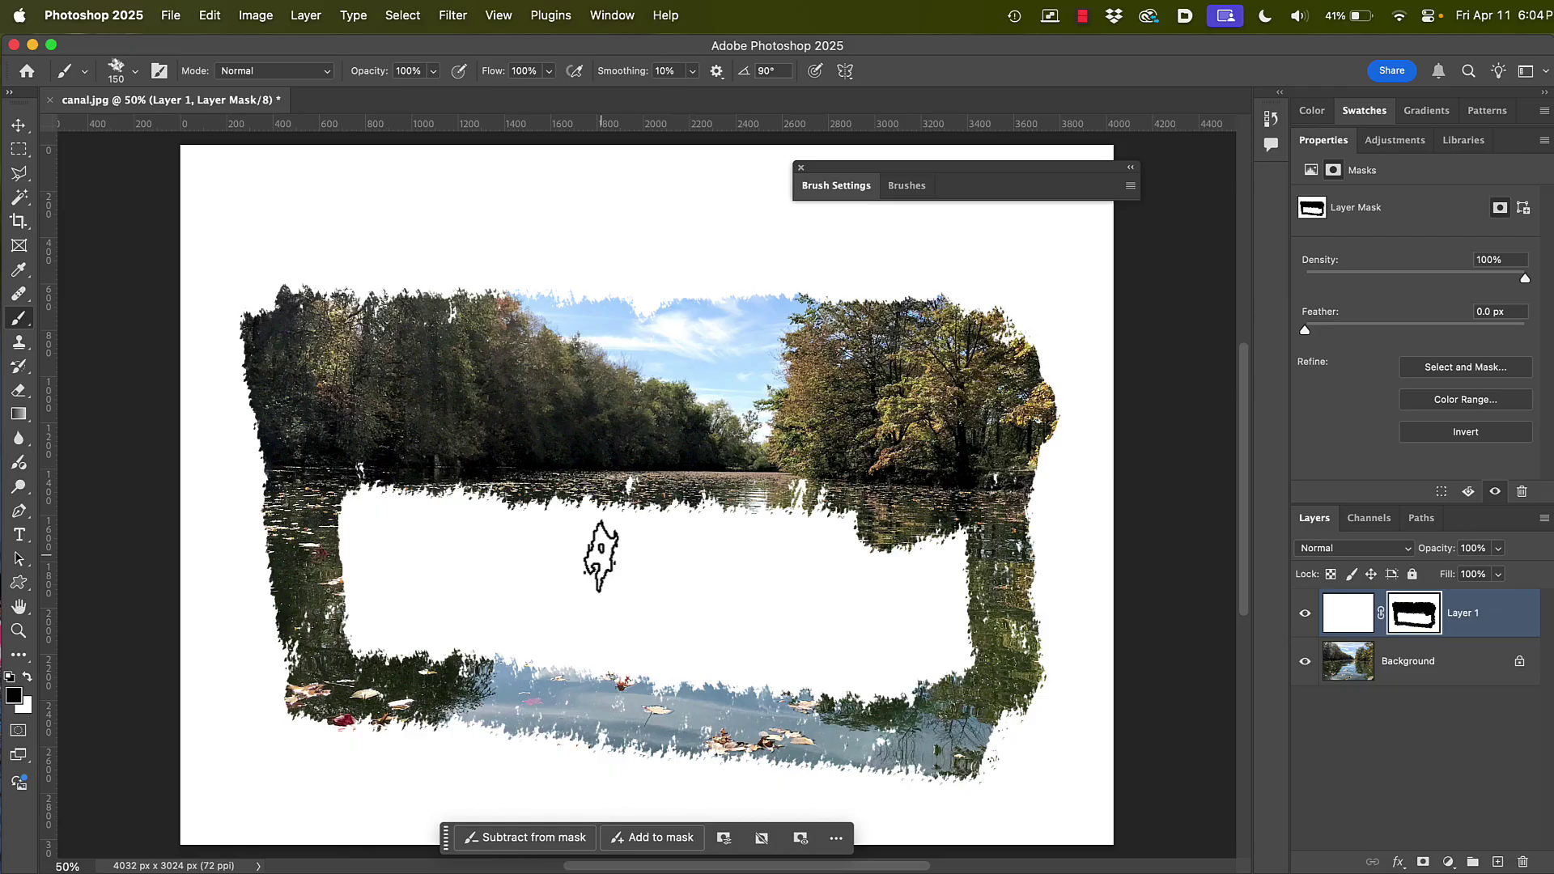
Fill a rectangular marquee over the frame's white centre with black on the mask, then deselect.
{"action": "key", "text": "m"}
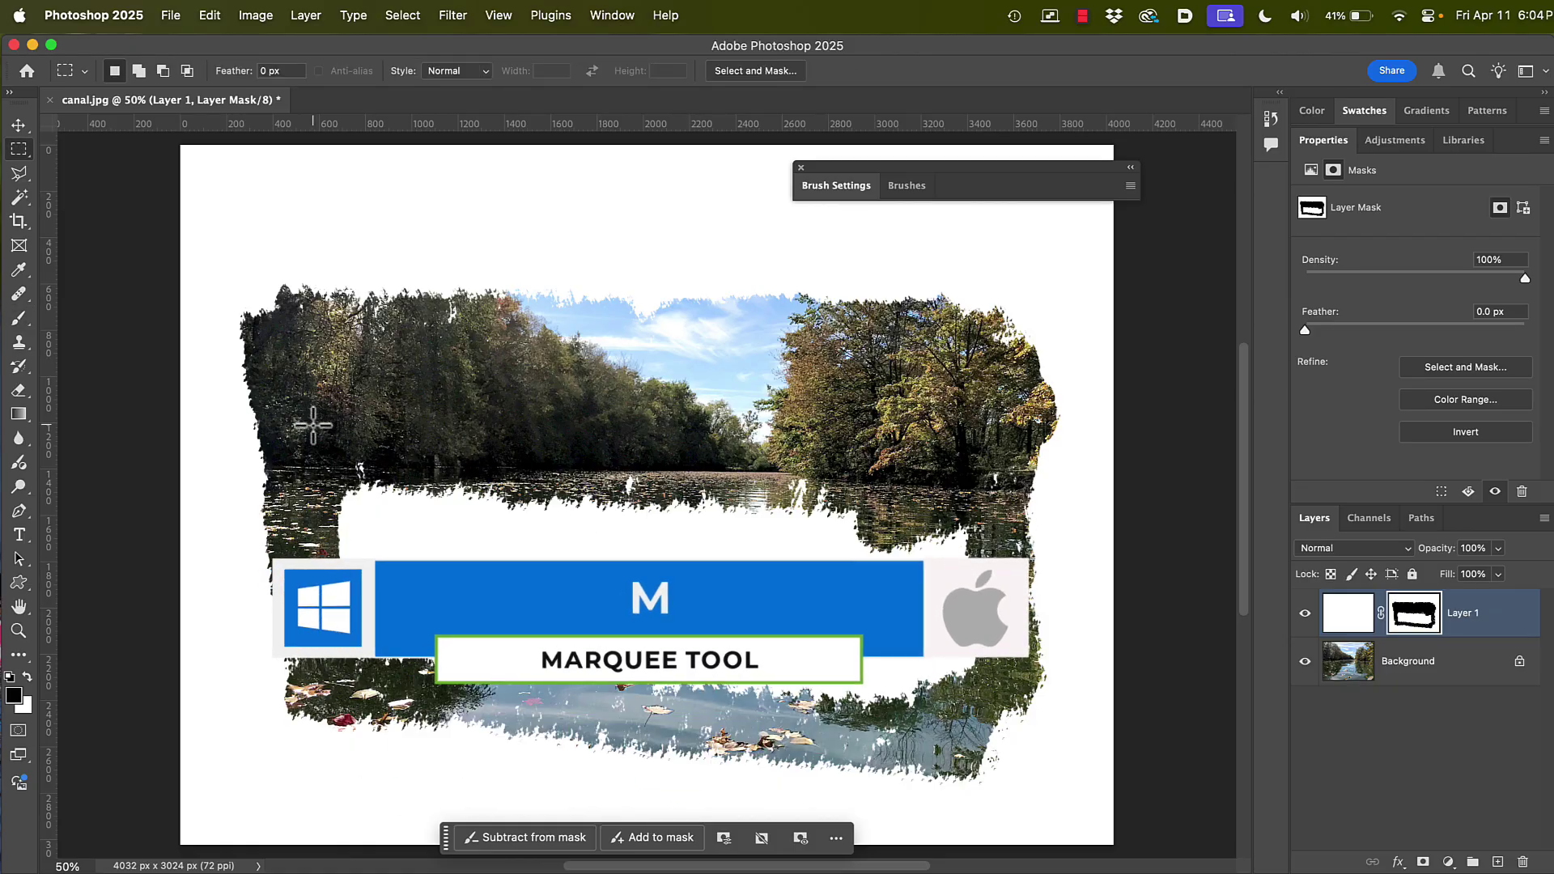
{"action": "left_click_drag", "start_coordinate": [313, 425], "coordinate": [993, 718]}
{"action": "key", "text": "alt+BackSpace"}
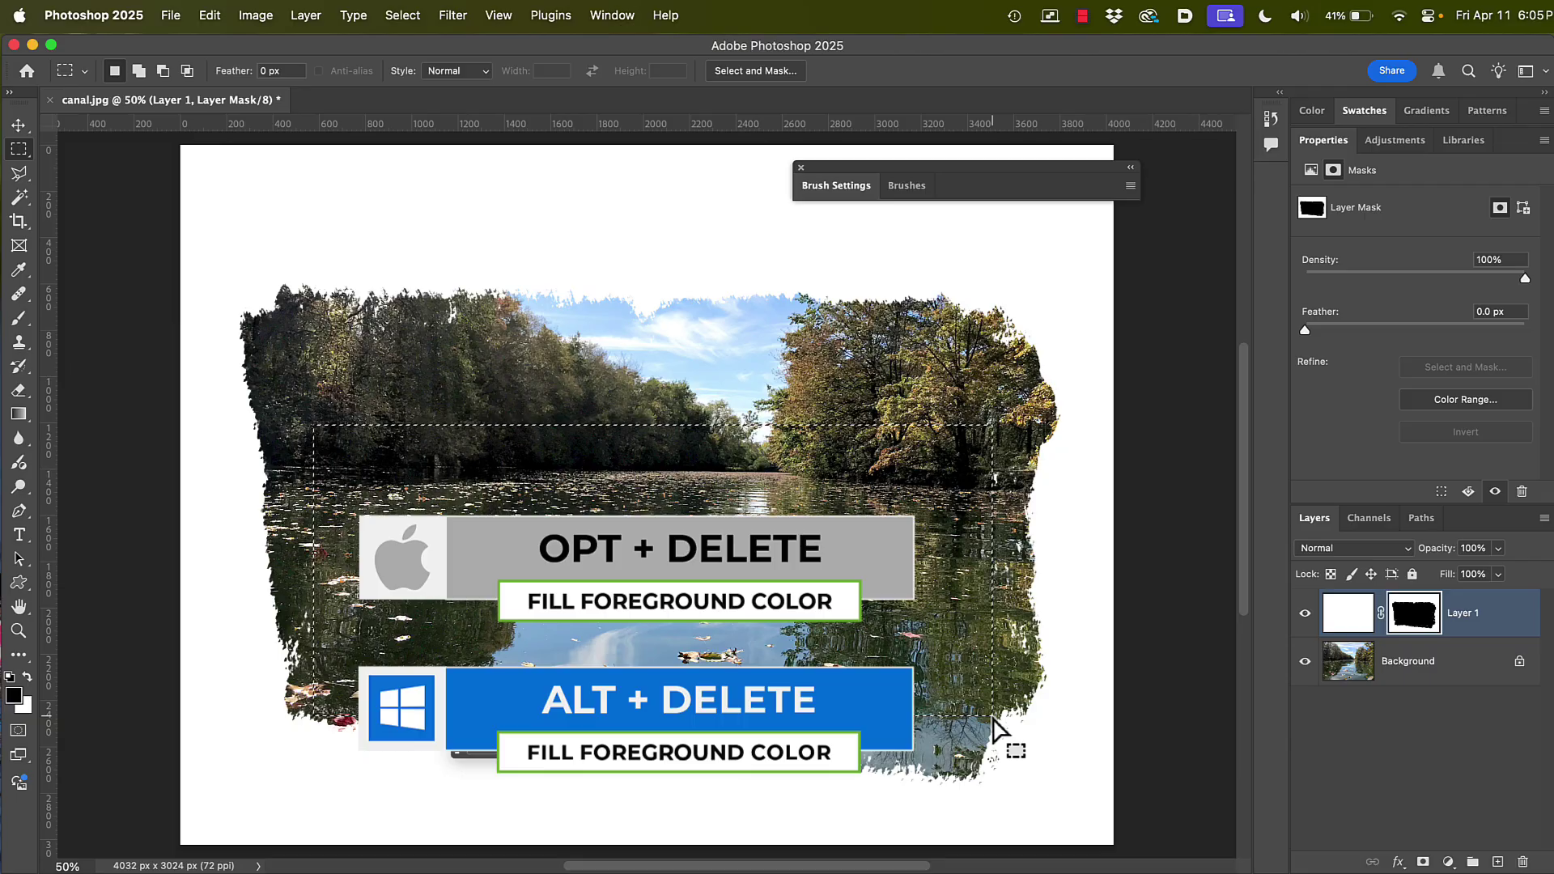
{"action": "key", "text": "super+d"}
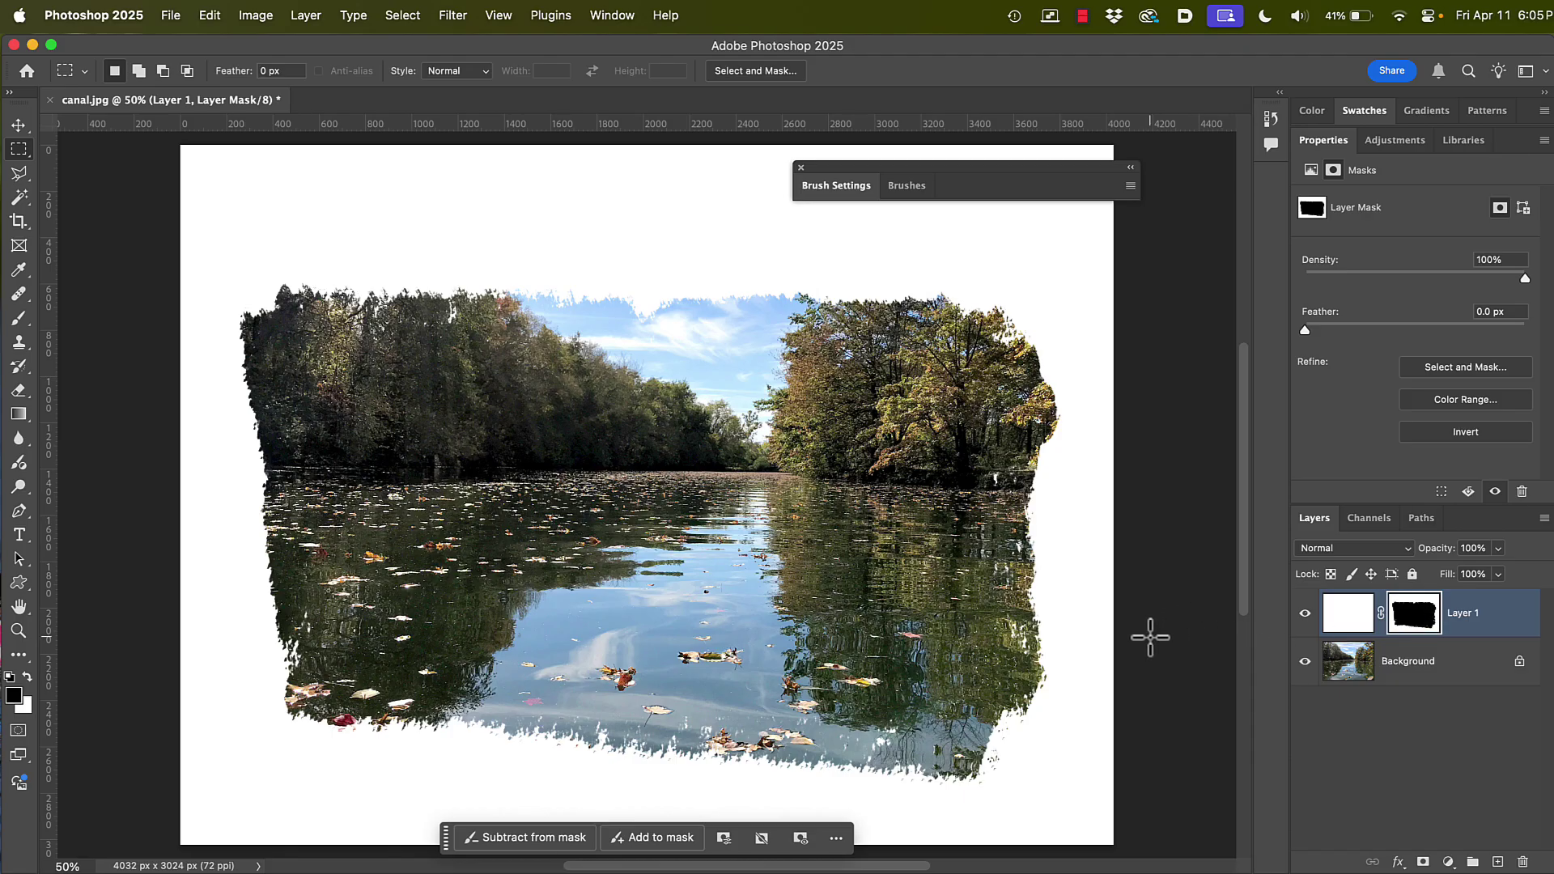
Toggle Layer 1 off and on to compare the torn frame, then return to the Brush tool.
{"action": "left_click", "coordinate": [1305, 618]}
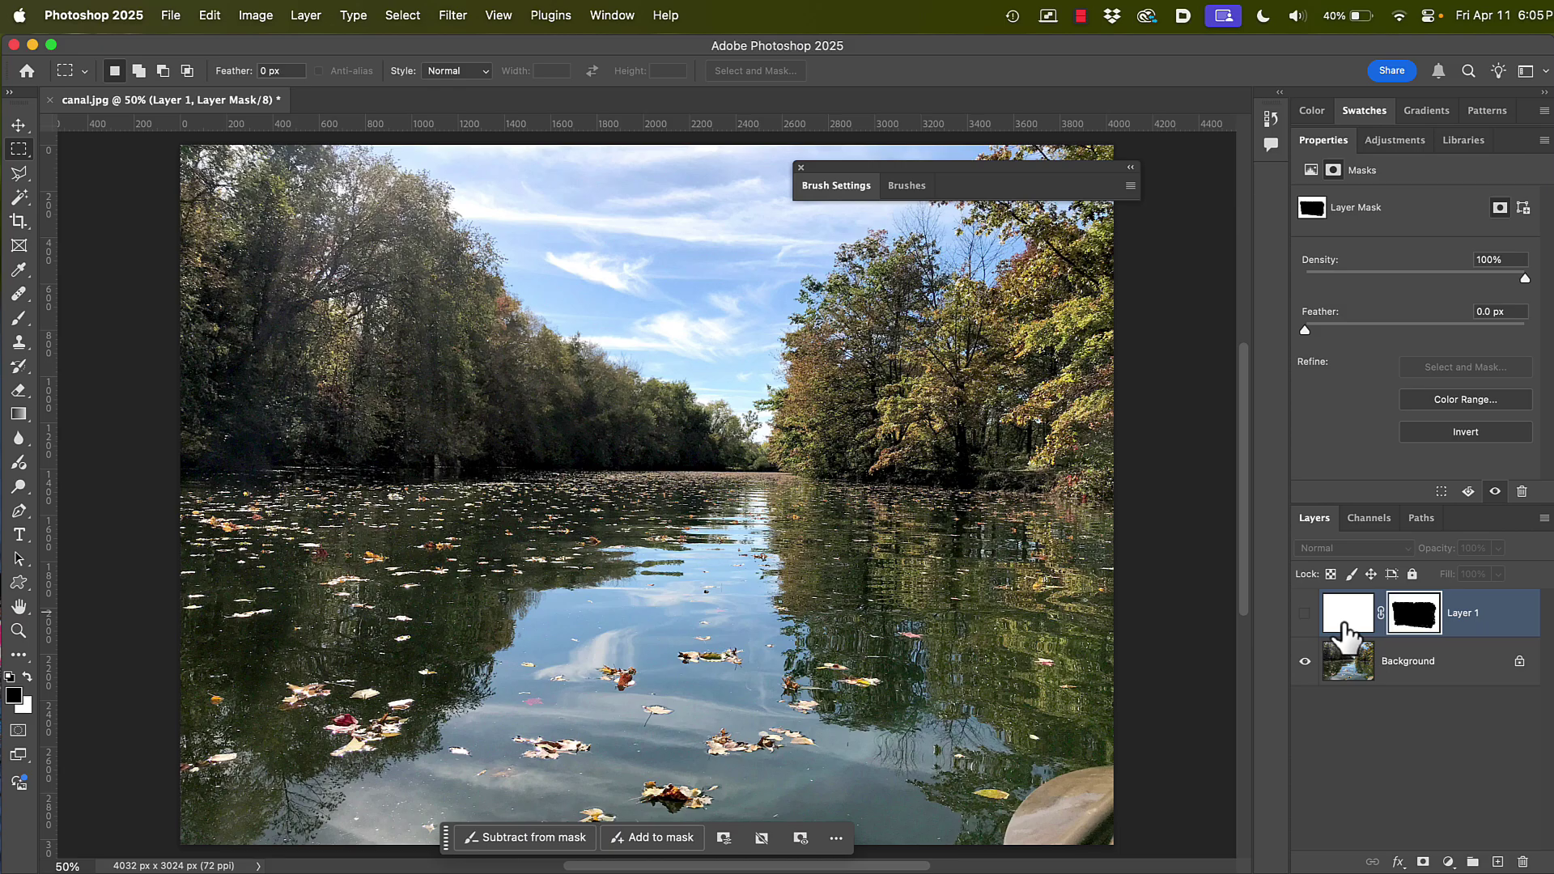
{"action": "left_click", "coordinate": [1306, 619]}
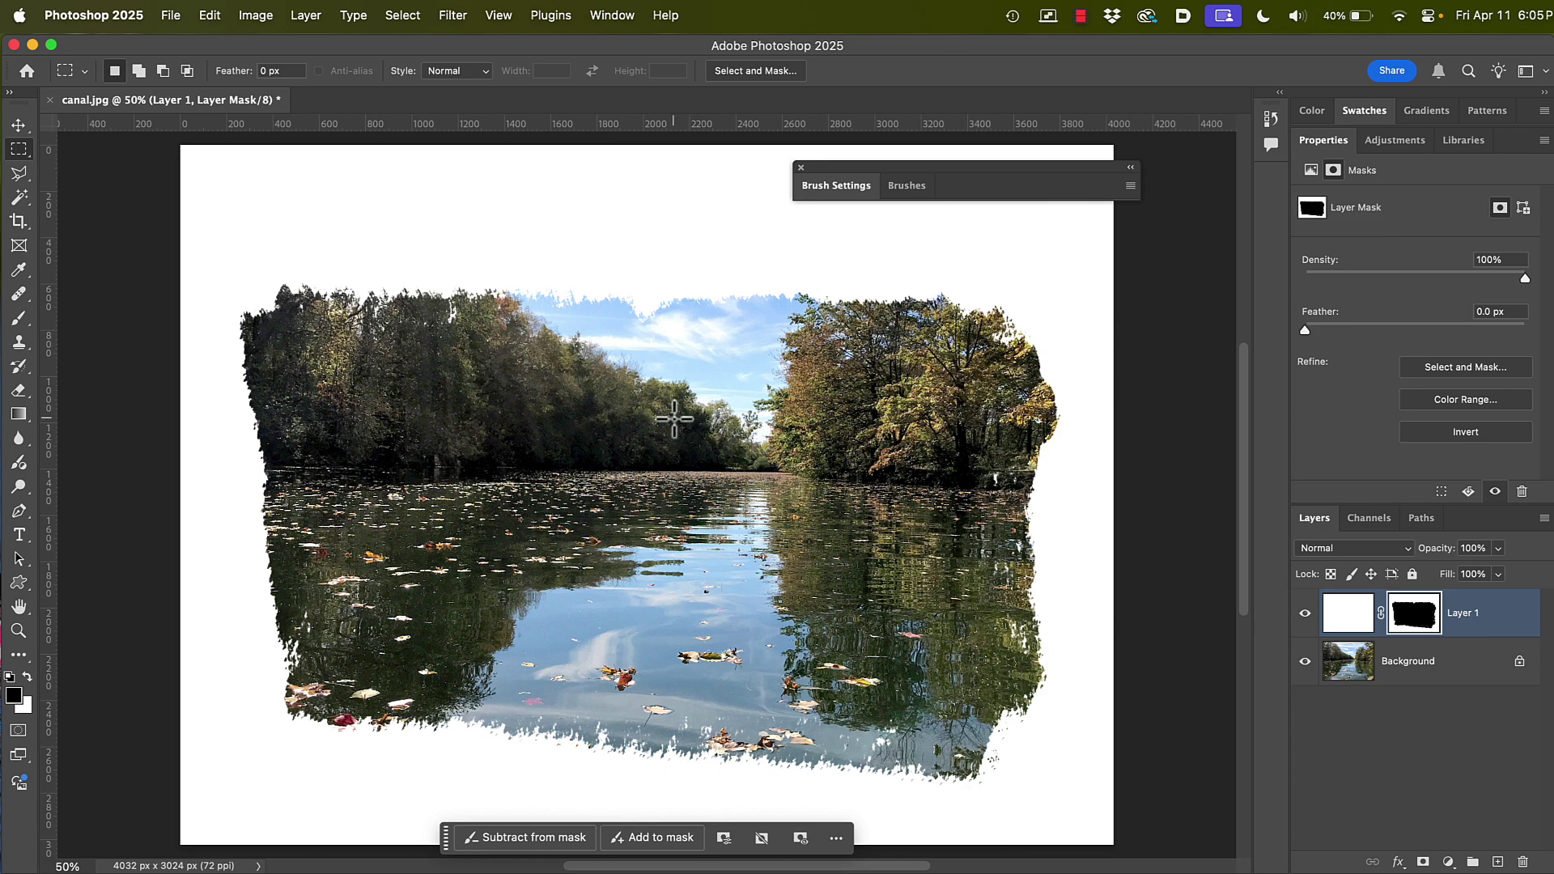
{"action": "key", "text": "b"}
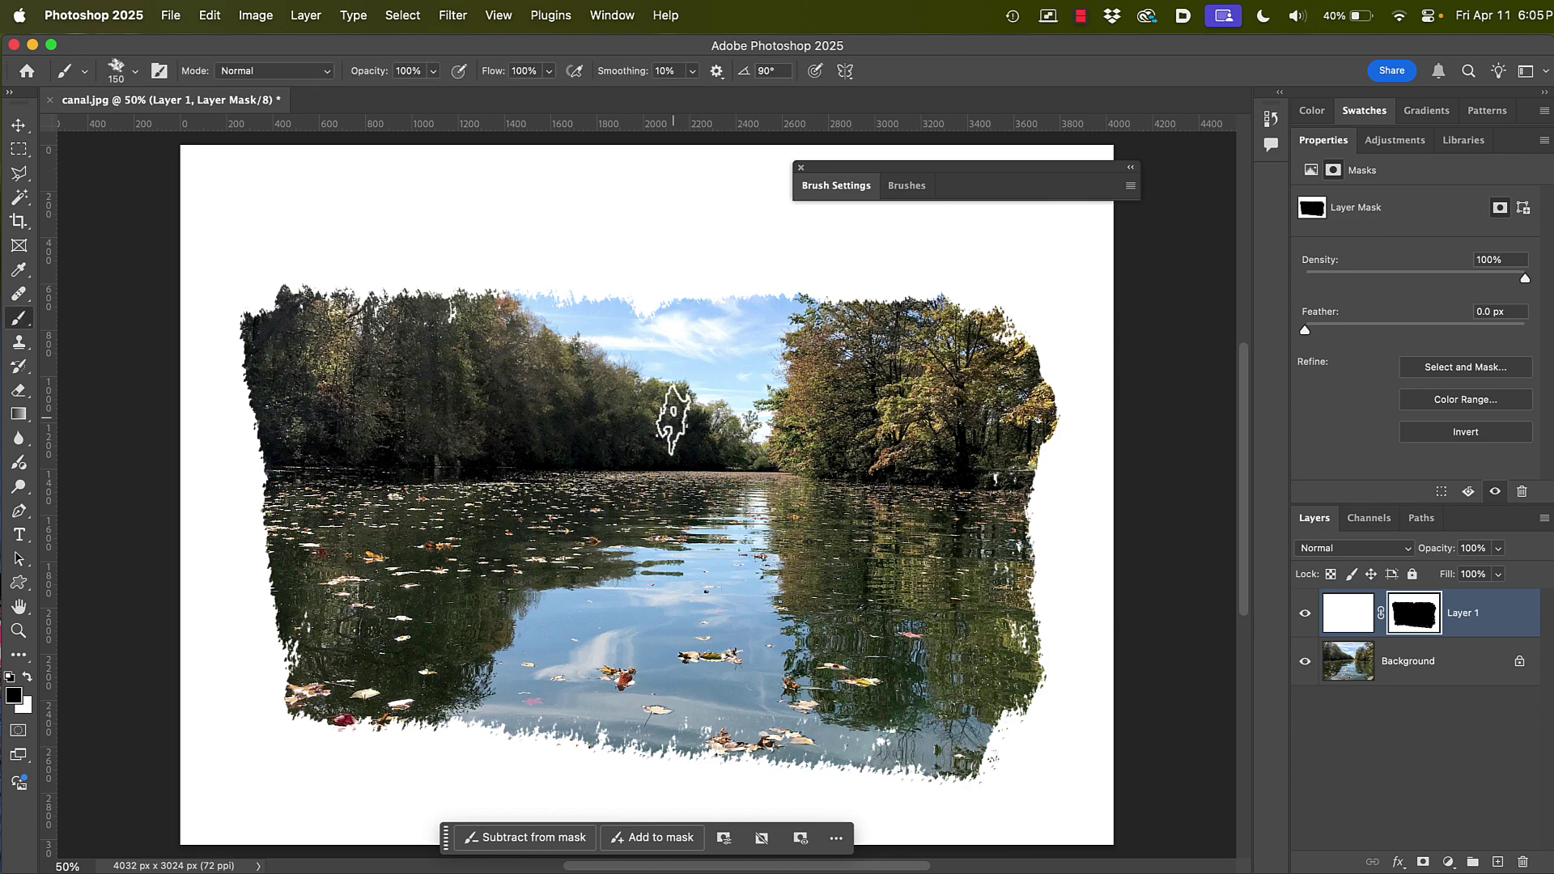
Reset Layer 1's mask to solid white, then test one brush stroke and undo it.
{"action": "left_click", "coordinate": [1417, 619], "text": "super"}
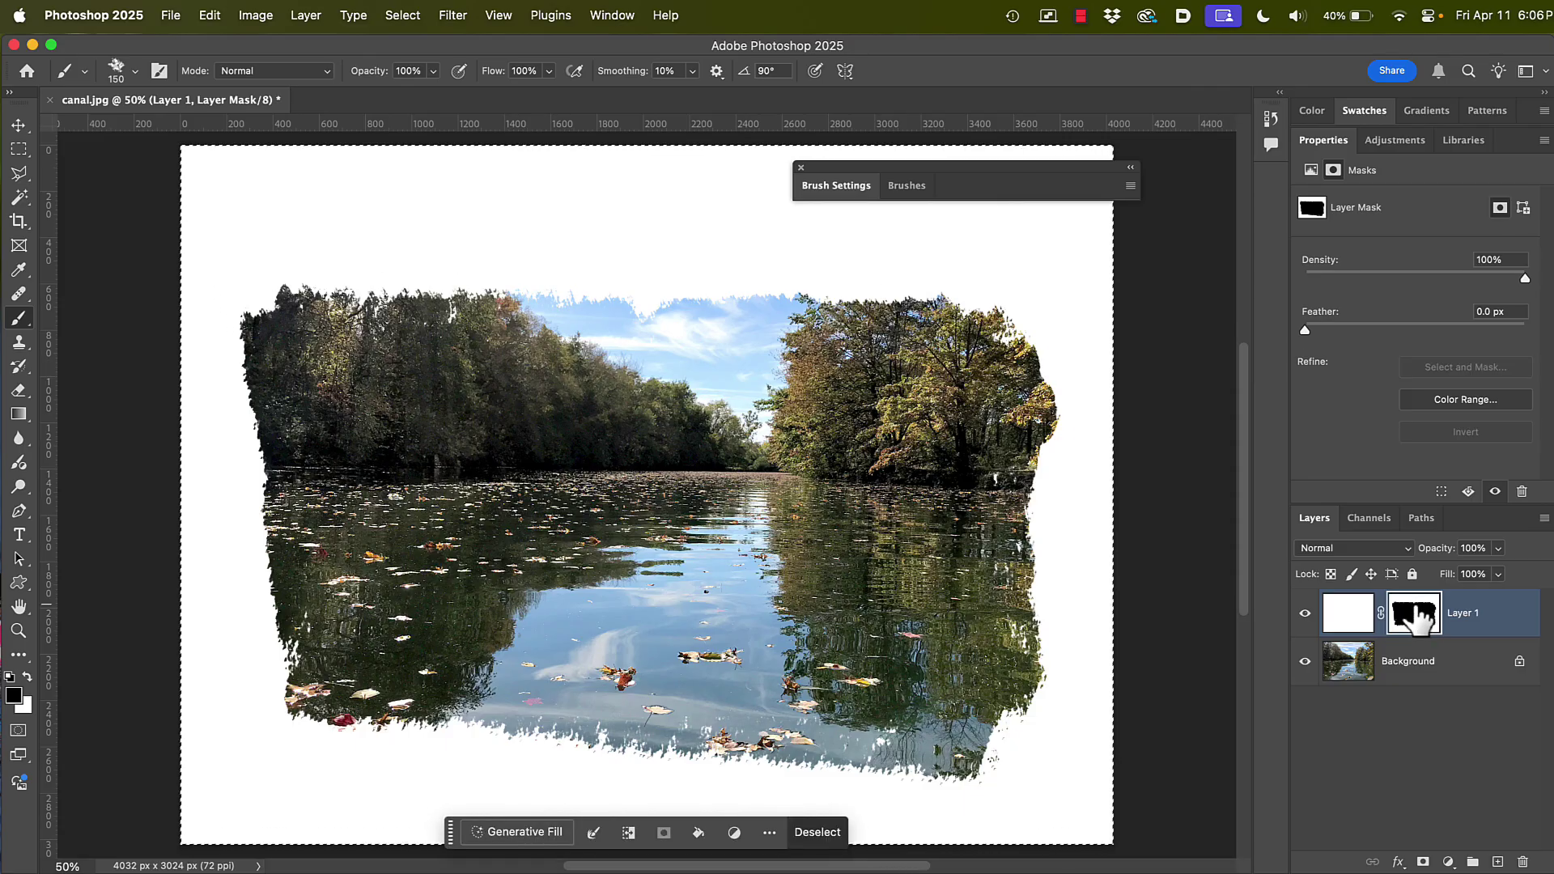
{"action": "key", "text": "super+BackSpace"}
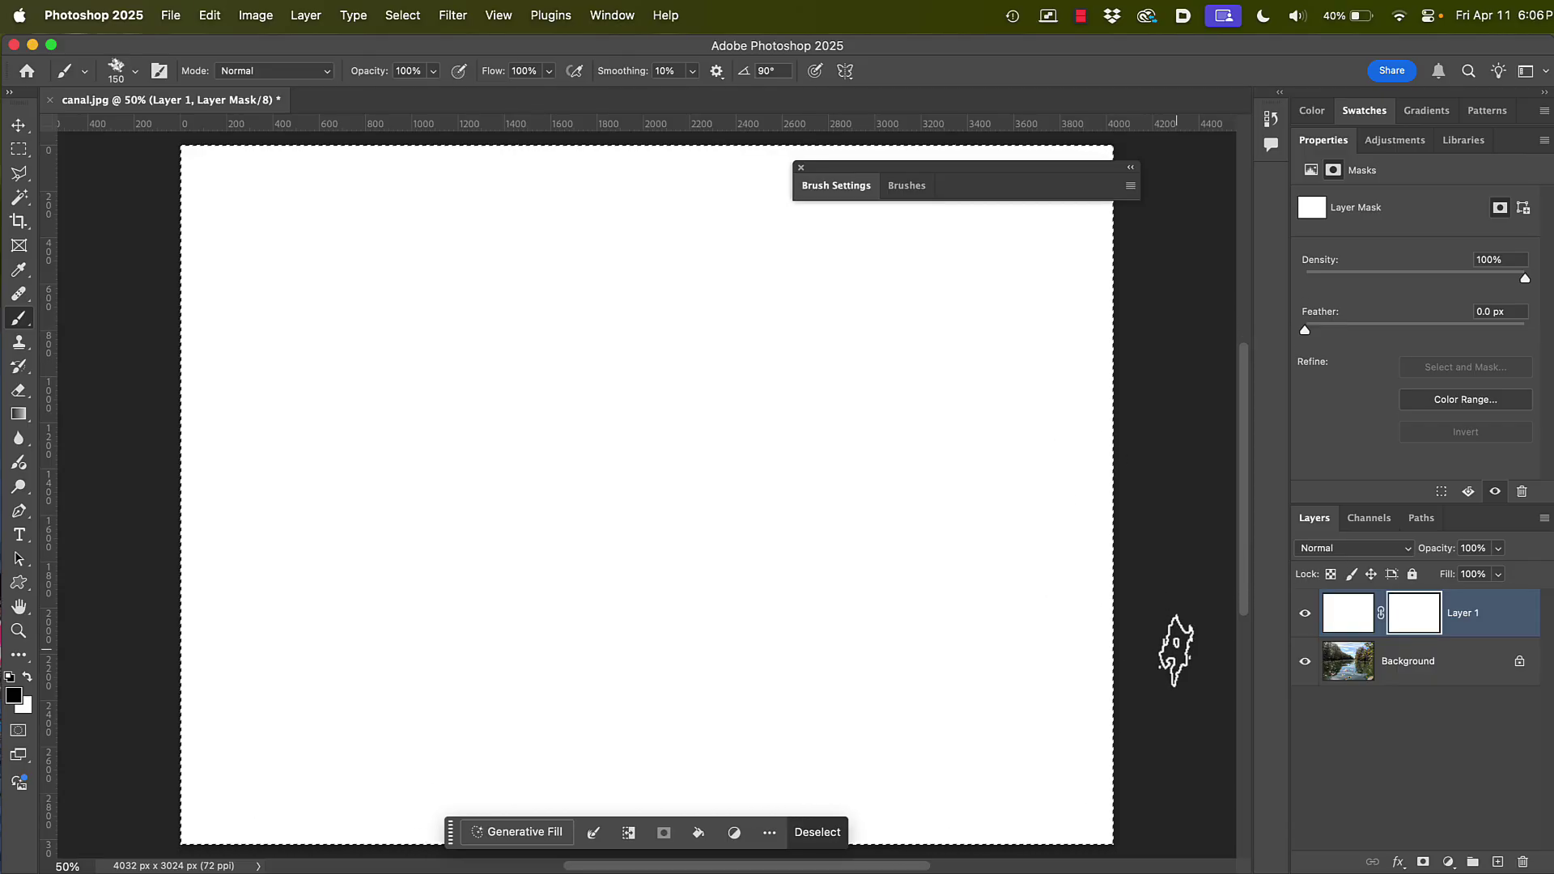
{"action": "key", "text": "super+d"}
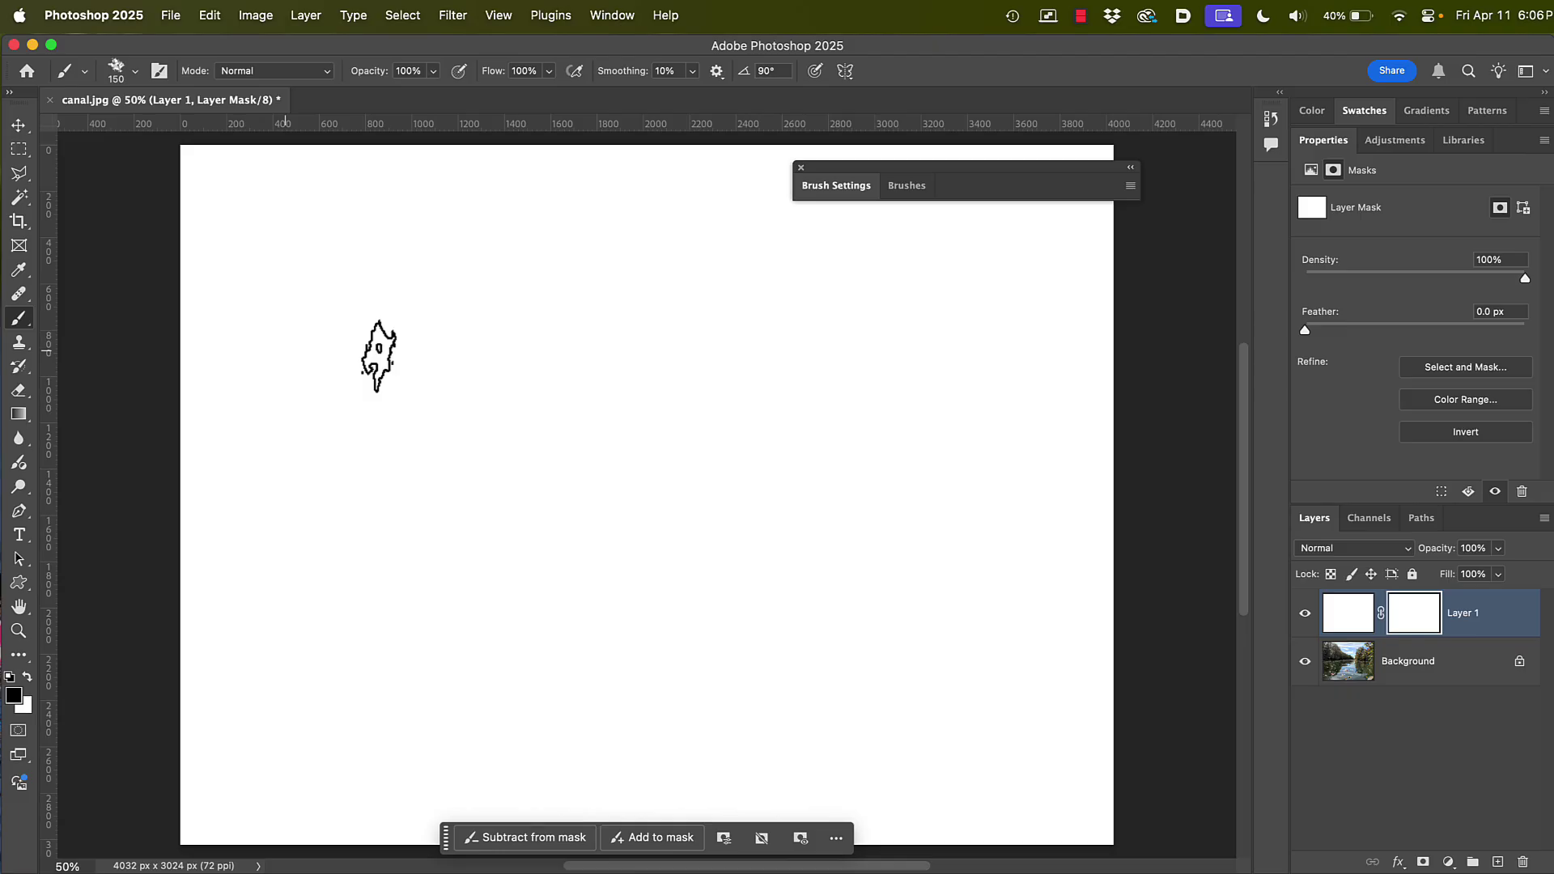
{"action": "mouse_move", "coordinate": [378, 356]}
{"action": "left_mouse_down"}
{"action": "mouse_move", "coordinate": [486, 409]}
{"action": "mouse_move", "coordinate": [714, 411]}
{"action": "mouse_move", "coordinate": [537, 459]}
{"action": "mouse_move", "coordinate": [619, 498]}
{"action": "left_mouse_up"}
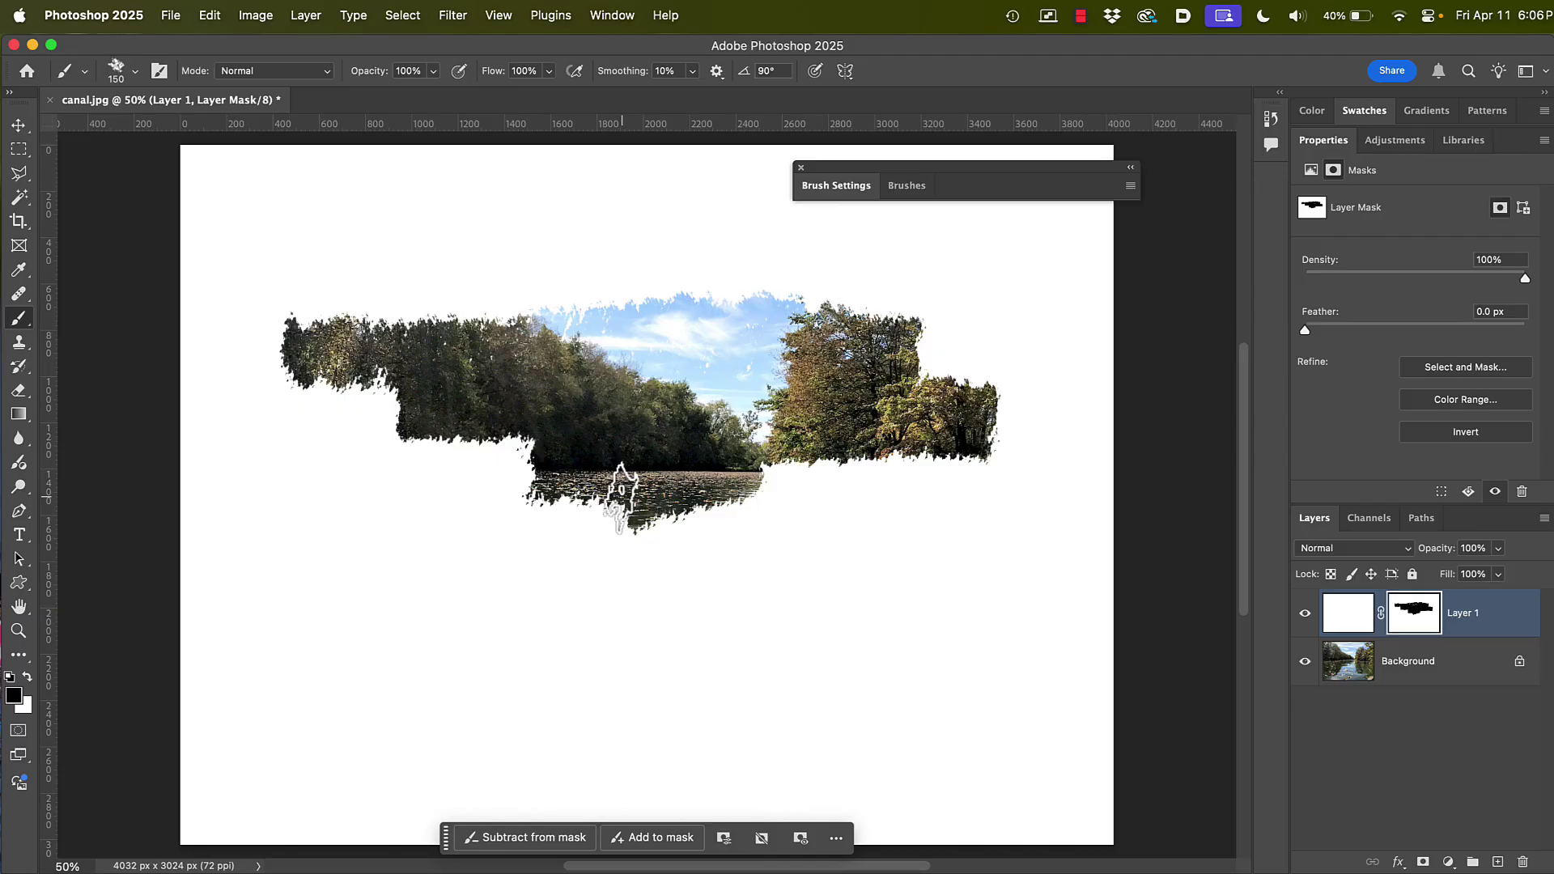
{"action": "key", "text": "super+z"}
{"action": "key", "text": "super+z"}
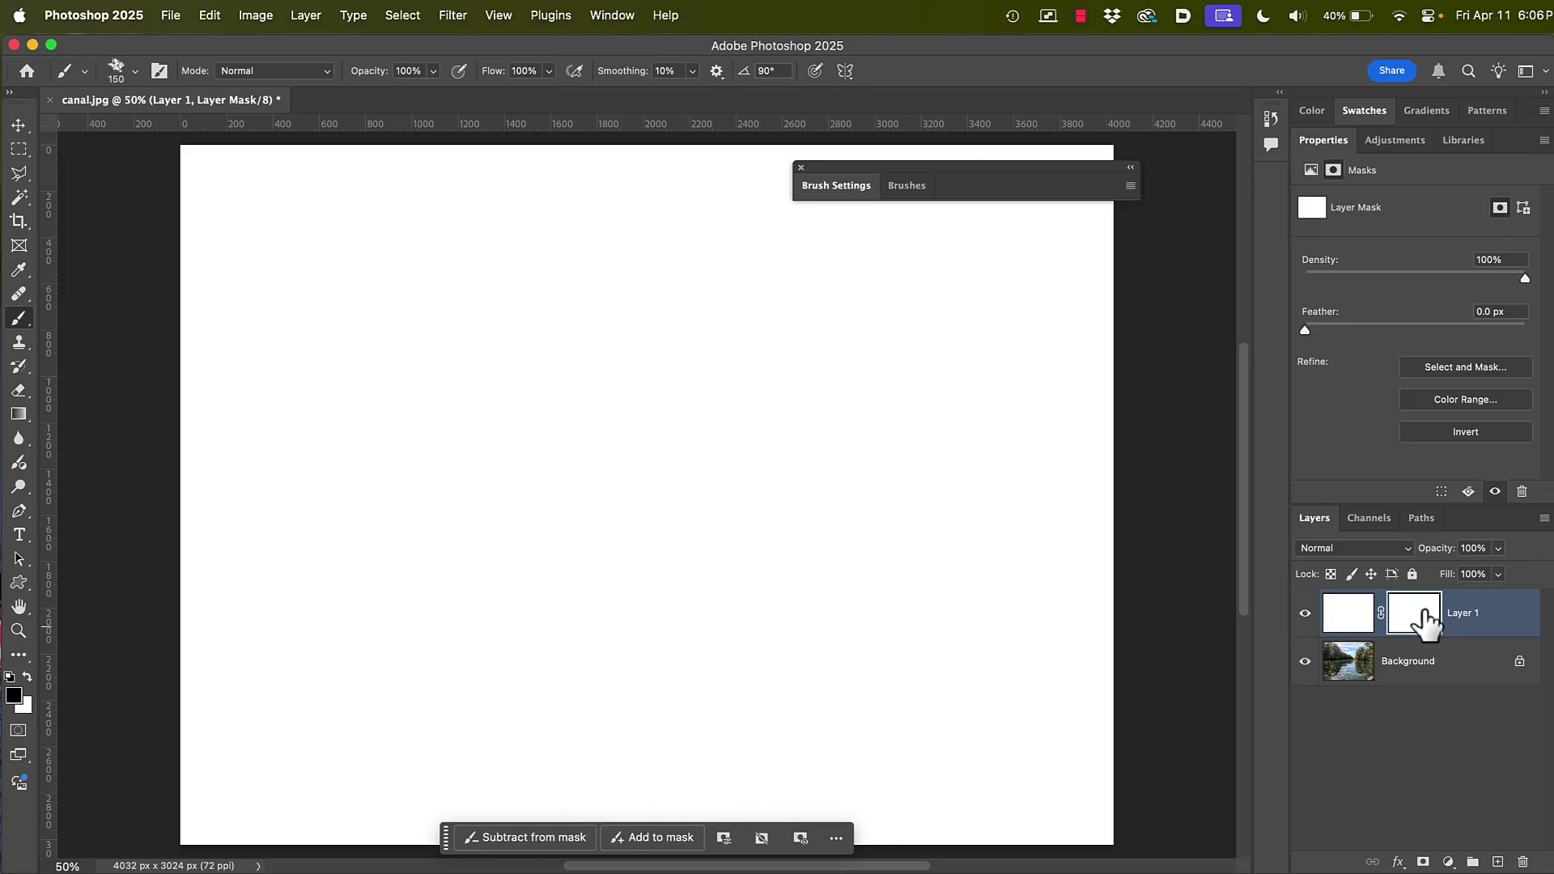
Lower Layer 1's opacity to 49% so the photo shows through.
{"action": "left_click", "coordinate": [1498, 553]}
{"action": "left_click_drag", "start_coordinate": [1463, 579], "coordinate": [1456, 579]}
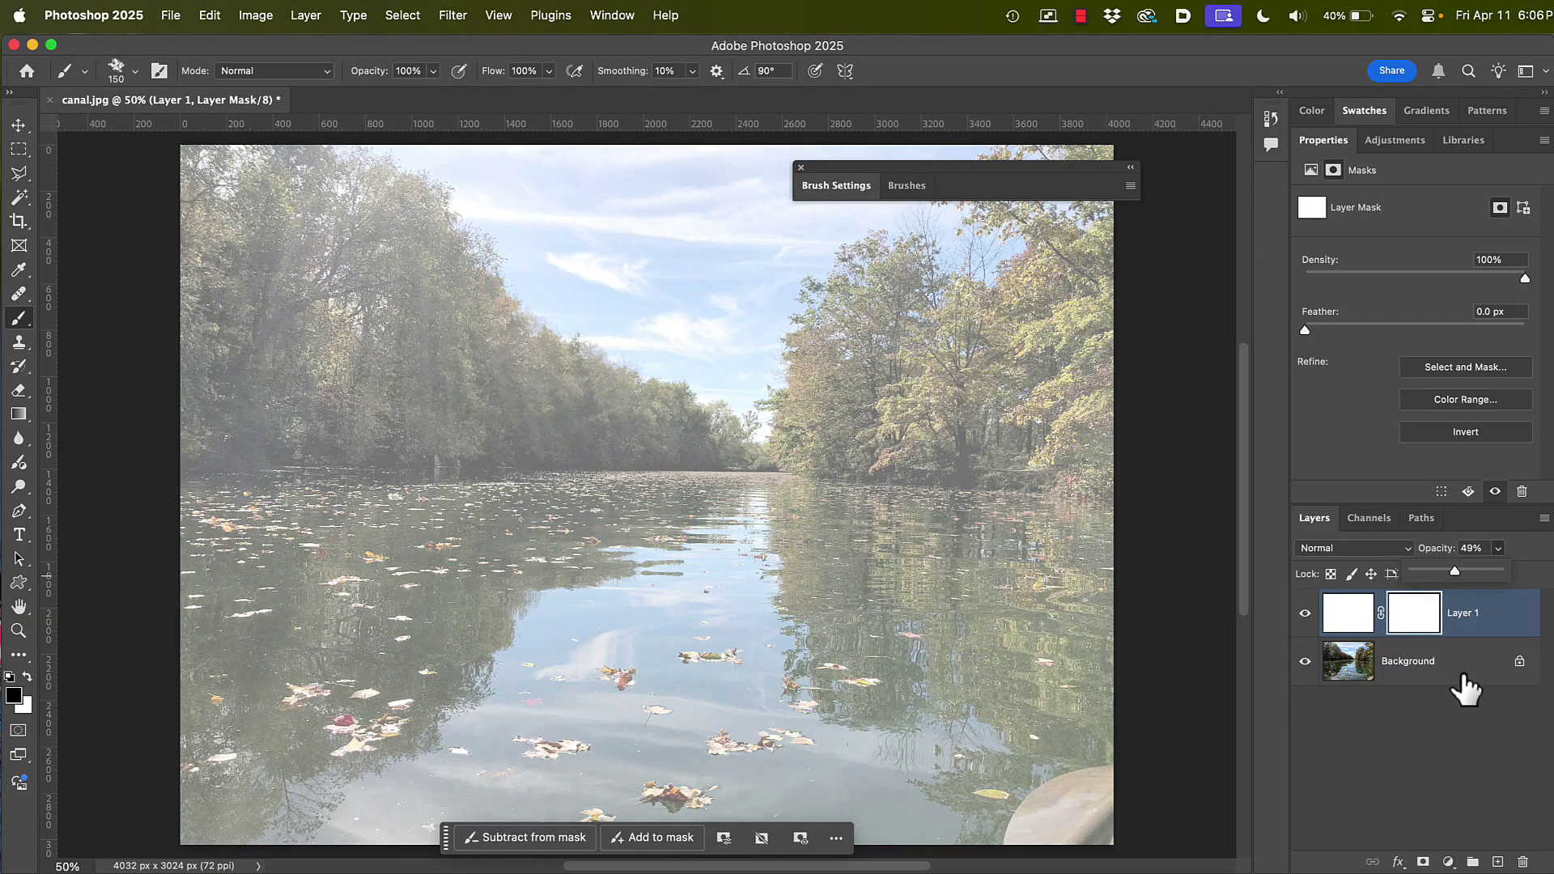
{"action": "left_click", "coordinate": [1417, 615]}
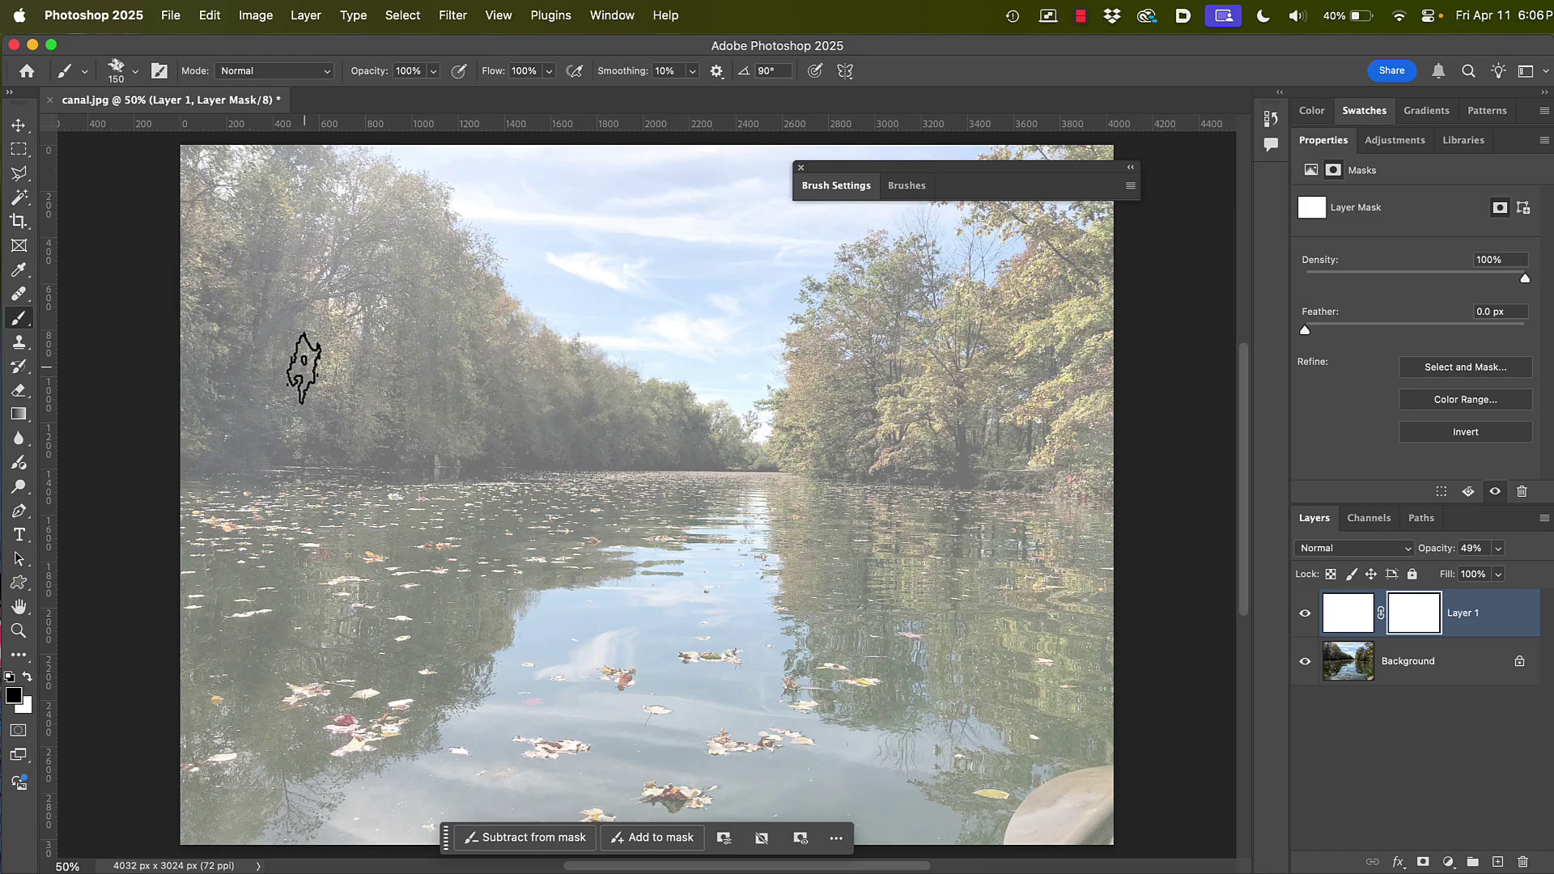
Paint black mask strokes revealing the top trees, the waterline, and the lower reflections.
{"action": "left_click_drag", "start_coordinate": [302, 366], "coordinate": [1005, 380]}
{"action": "mouse_move", "coordinate": [299, 398]}
{"action": "left_mouse_down"}
{"action": "mouse_move", "coordinate": [412, 429]}
{"action": "mouse_move", "coordinate": [778, 477]}
{"action": "mouse_move", "coordinate": [531, 472]}
{"action": "mouse_move", "coordinate": [982, 457]}
{"action": "mouse_move", "coordinate": [1004, 423]}
{"action": "mouse_move", "coordinate": [712, 425]}
{"action": "left_mouse_up"}
{"action": "mouse_move", "coordinate": [566, 479]}
{"action": "left_mouse_down"}
{"action": "mouse_move", "coordinate": [372, 492]}
{"action": "mouse_move", "coordinate": [349, 475]}
{"action": "mouse_move", "coordinate": [260, 473]}
{"action": "mouse_move", "coordinate": [846, 512]}
{"action": "mouse_move", "coordinate": [827, 512]}
{"action": "mouse_move", "coordinate": [960, 498]}
{"action": "mouse_move", "coordinate": [1017, 441]}
{"action": "mouse_move", "coordinate": [971, 567]}
{"action": "mouse_move", "coordinate": [979, 725]}
{"action": "mouse_move", "coordinate": [554, 694]}
{"action": "mouse_move", "coordinate": [255, 693]}
{"action": "mouse_move", "coordinate": [249, 288]}
{"action": "mouse_move", "coordinate": [400, 309]}
{"action": "mouse_move", "coordinate": [927, 317]}
{"action": "mouse_move", "coordinate": [1028, 329]}
{"action": "mouse_move", "coordinate": [1000, 590]}
{"action": "mouse_move", "coordinate": [1007, 737]}
{"action": "mouse_move", "coordinate": [933, 599]}
{"action": "mouse_move", "coordinate": [918, 523]}
{"action": "mouse_move", "coordinate": [831, 521]}
{"action": "mouse_move", "coordinate": [927, 555]}
{"action": "mouse_move", "coordinate": [741, 538]}
{"action": "mouse_move", "coordinate": [416, 569]}
{"action": "mouse_move", "coordinate": [293, 547]}
{"action": "mouse_move", "coordinate": [317, 535]}
{"action": "mouse_move", "coordinate": [332, 579]}
{"action": "mouse_move", "coordinate": [375, 616]}
{"action": "mouse_move", "coordinate": [291, 626]}
{"action": "mouse_move", "coordinate": [401, 638]}
{"action": "mouse_move", "coordinate": [557, 625]}
{"action": "mouse_move", "coordinate": [505, 627]}
{"action": "mouse_move", "coordinate": [602, 673]}
{"action": "mouse_move", "coordinate": [899, 672]}
{"action": "mouse_move", "coordinate": [392, 395]}
{"action": "left_mouse_up"}
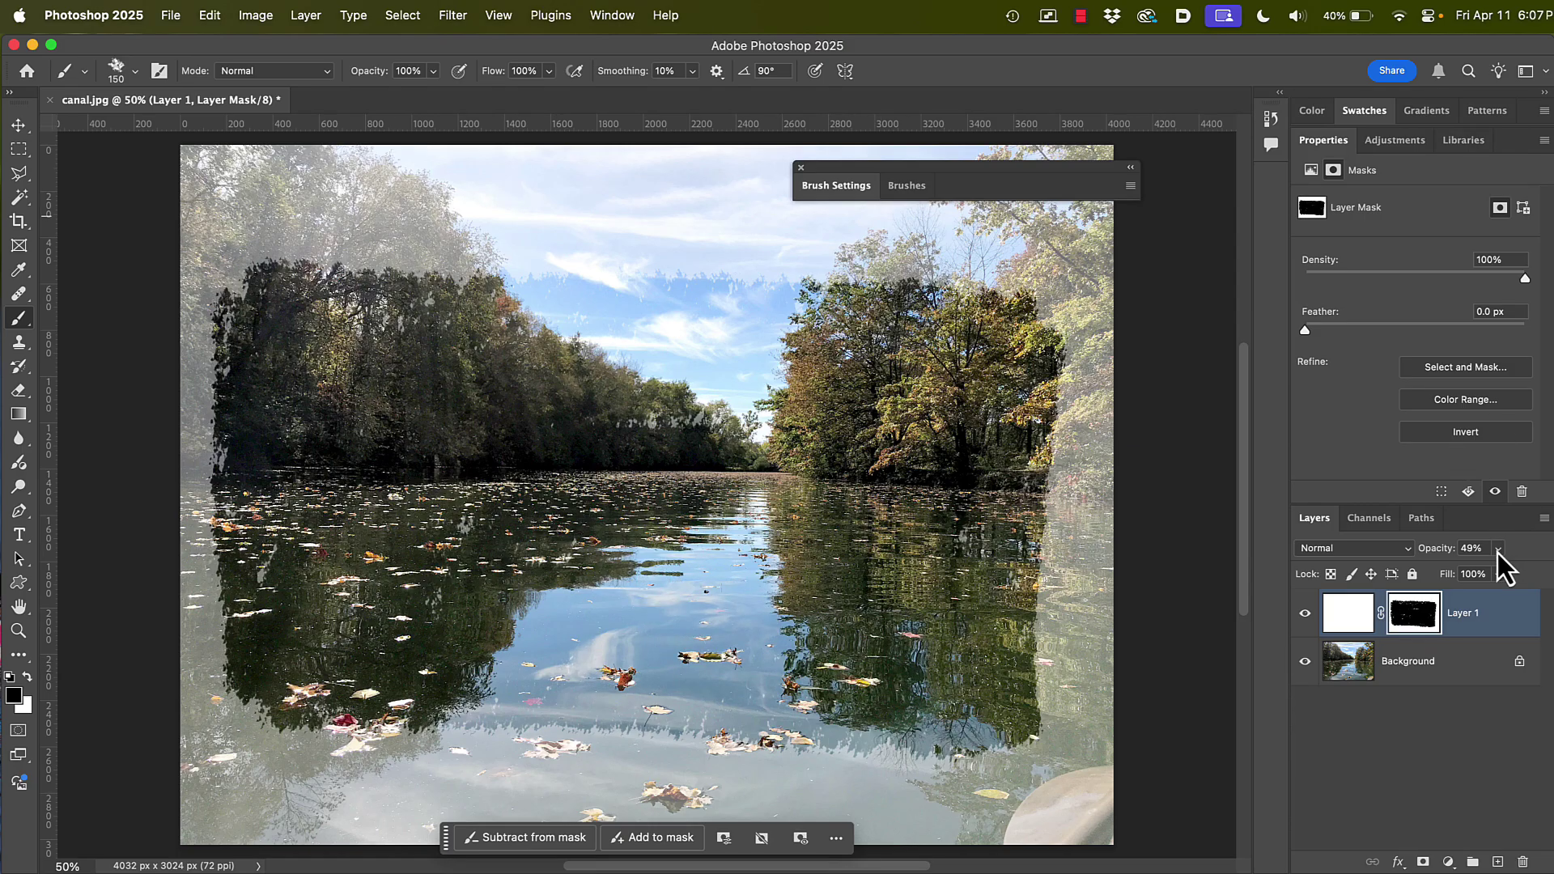
Restore Layer 1 to 100% opacity, brush over specks in the left trees, then hide it.
{"action": "left_click_drag", "start_coordinate": [1498, 572], "coordinate": [1553, 582]}
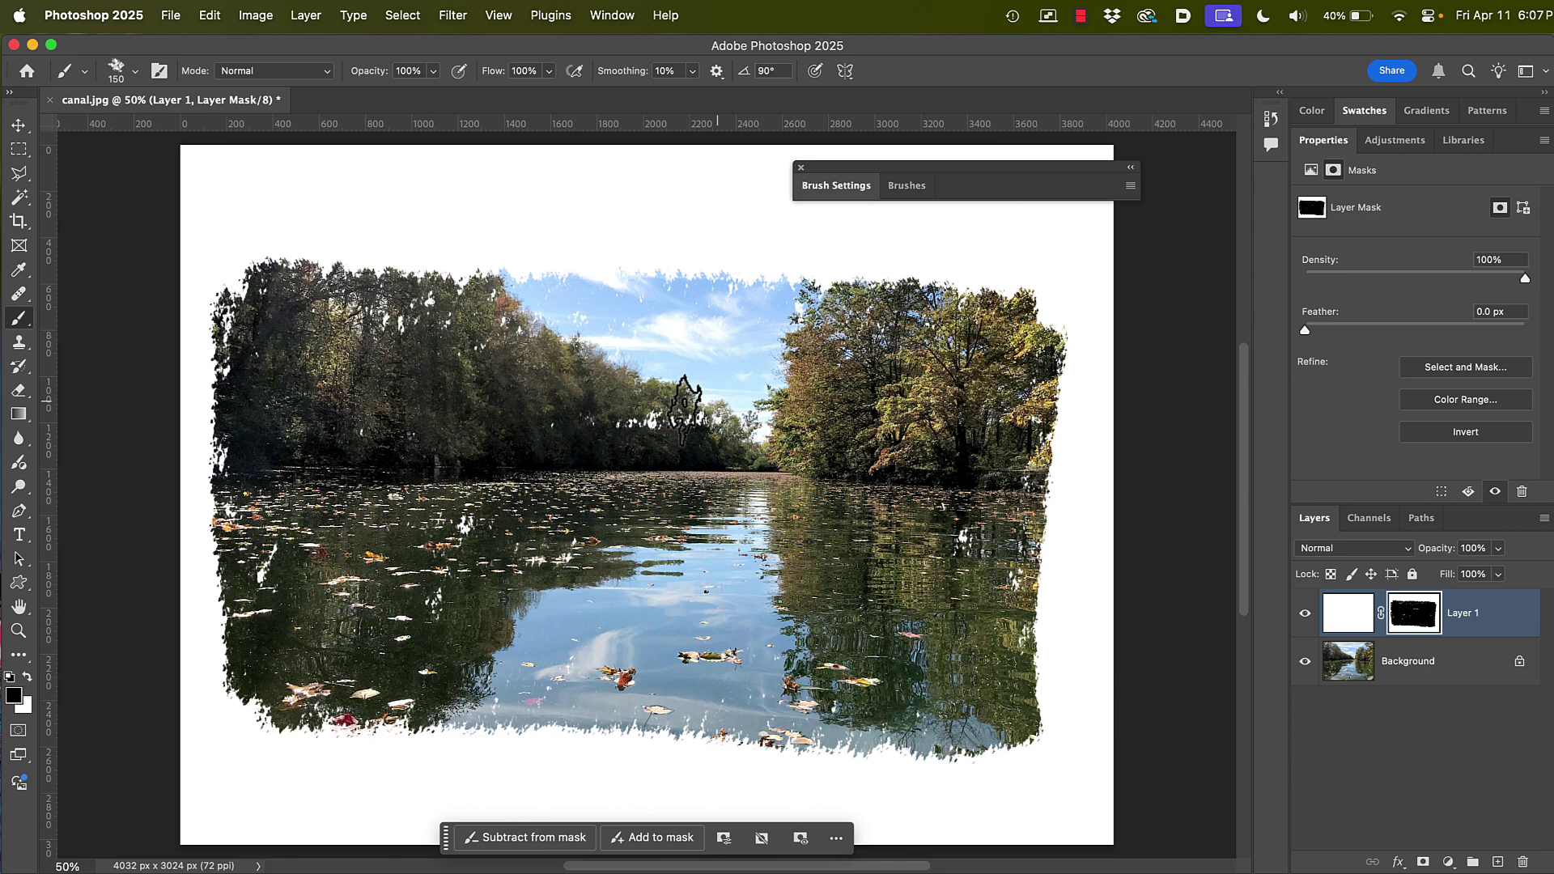
{"action": "left_click", "coordinate": [701, 411]}
{"action": "mouse_move", "coordinate": [701, 411]}
{"action": "left_mouse_down"}
{"action": "mouse_move", "coordinate": [357, 327]}
{"action": "mouse_move", "coordinate": [698, 349]}
{"action": "mouse_move", "coordinate": [885, 432]}
{"action": "mouse_move", "coordinate": [974, 565]}
{"action": "mouse_move", "coordinate": [1020, 473]}
{"action": "mouse_move", "coordinate": [828, 593]}
{"action": "mouse_move", "coordinate": [561, 525]}
{"action": "mouse_move", "coordinate": [520, 583]}
{"action": "mouse_move", "coordinate": [443, 538]}
{"action": "mouse_move", "coordinate": [440, 608]}
{"action": "mouse_move", "coordinate": [375, 619]}
{"action": "mouse_move", "coordinate": [260, 573]}
{"action": "mouse_move", "coordinate": [230, 455]}
{"action": "mouse_move", "coordinate": [375, 415]}
{"action": "left_mouse_up"}
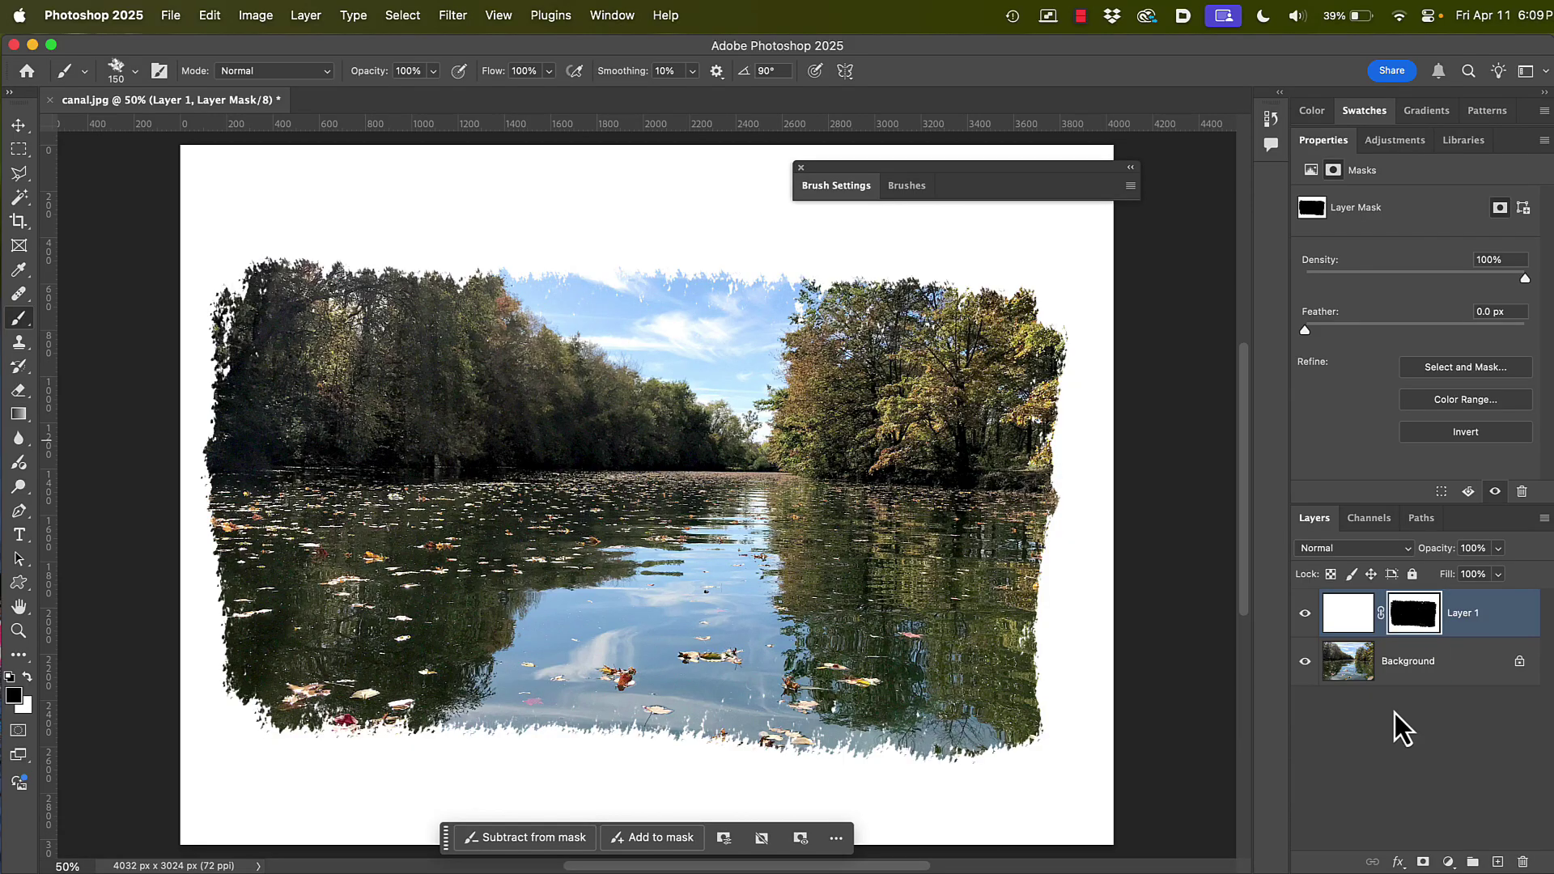
{"action": "left_click", "coordinate": [1305, 614]}
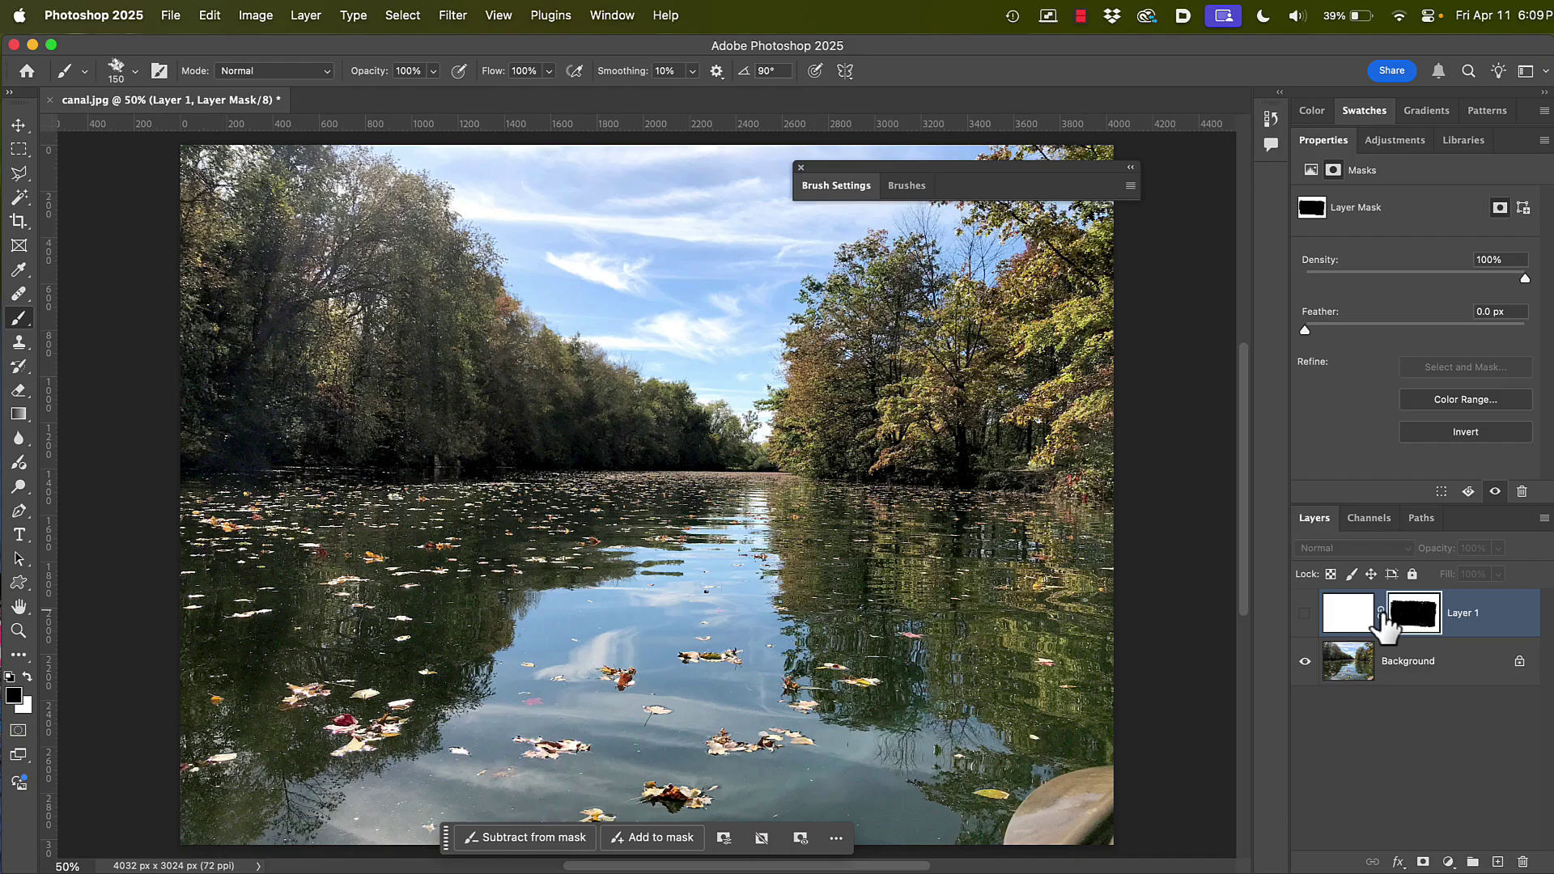
Create Layer 2, fill it with the background white, and give it a layer mask.
{"action": "left_click", "coordinate": [1499, 862]}
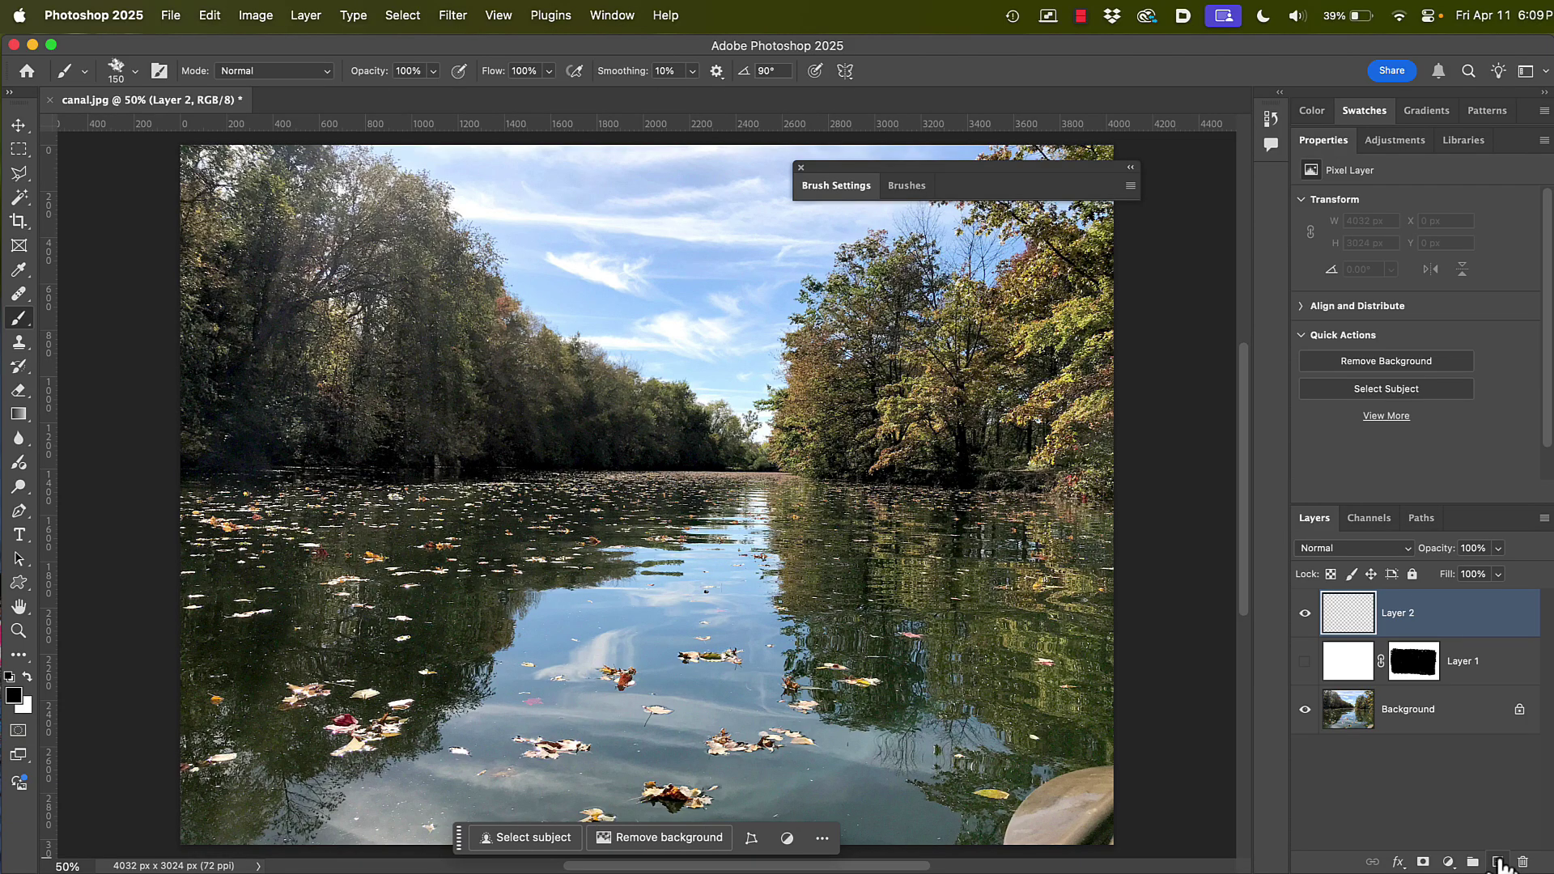
{"action": "key", "text": "super+BackSpace"}
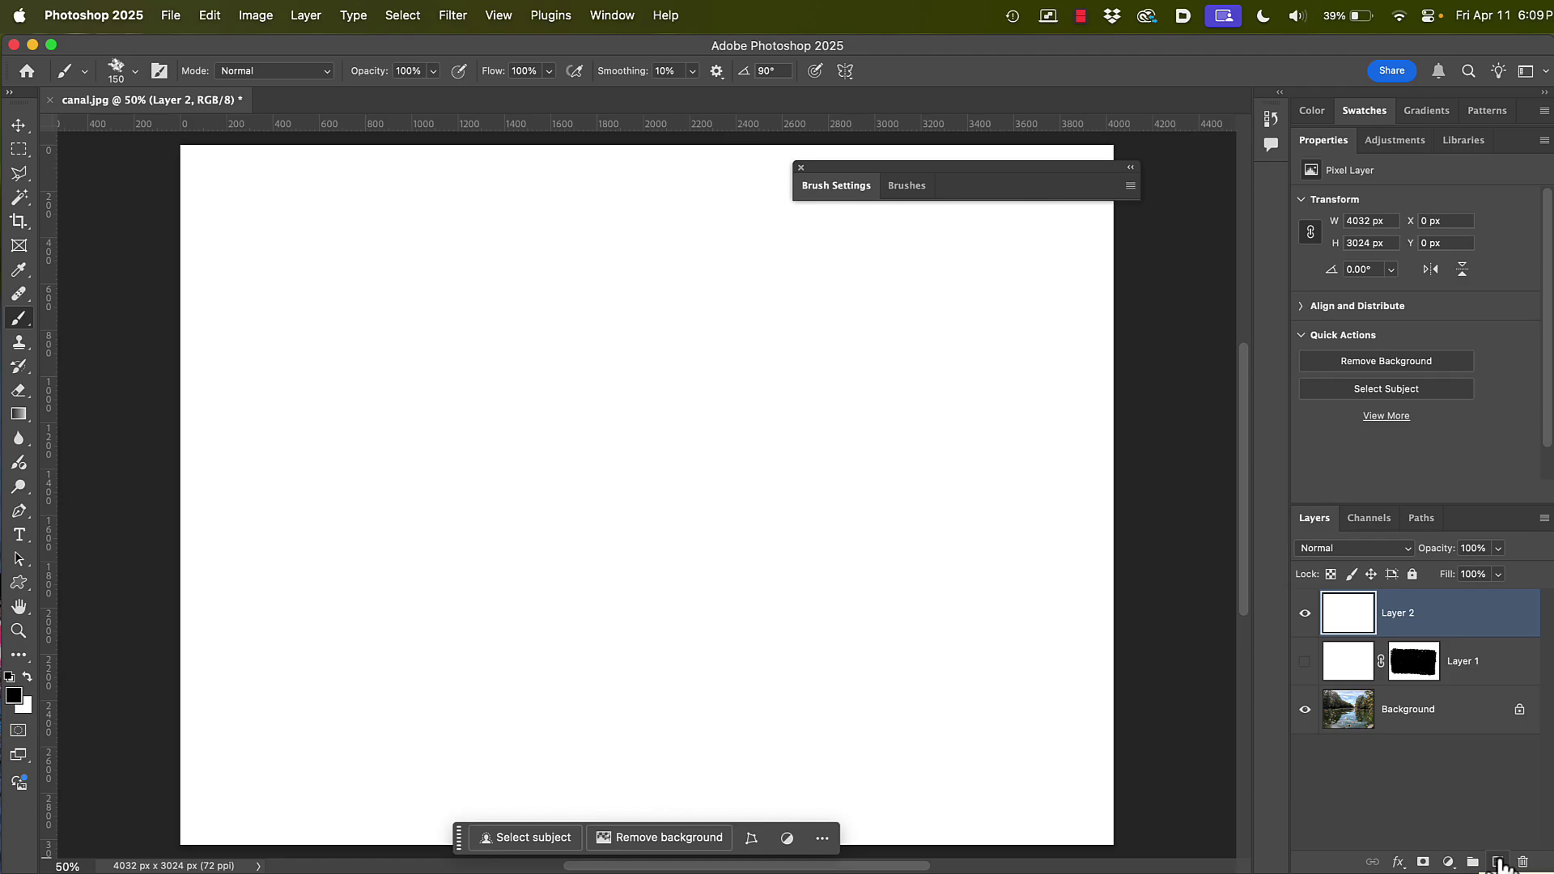
{"action": "left_click", "coordinate": [1423, 862]}
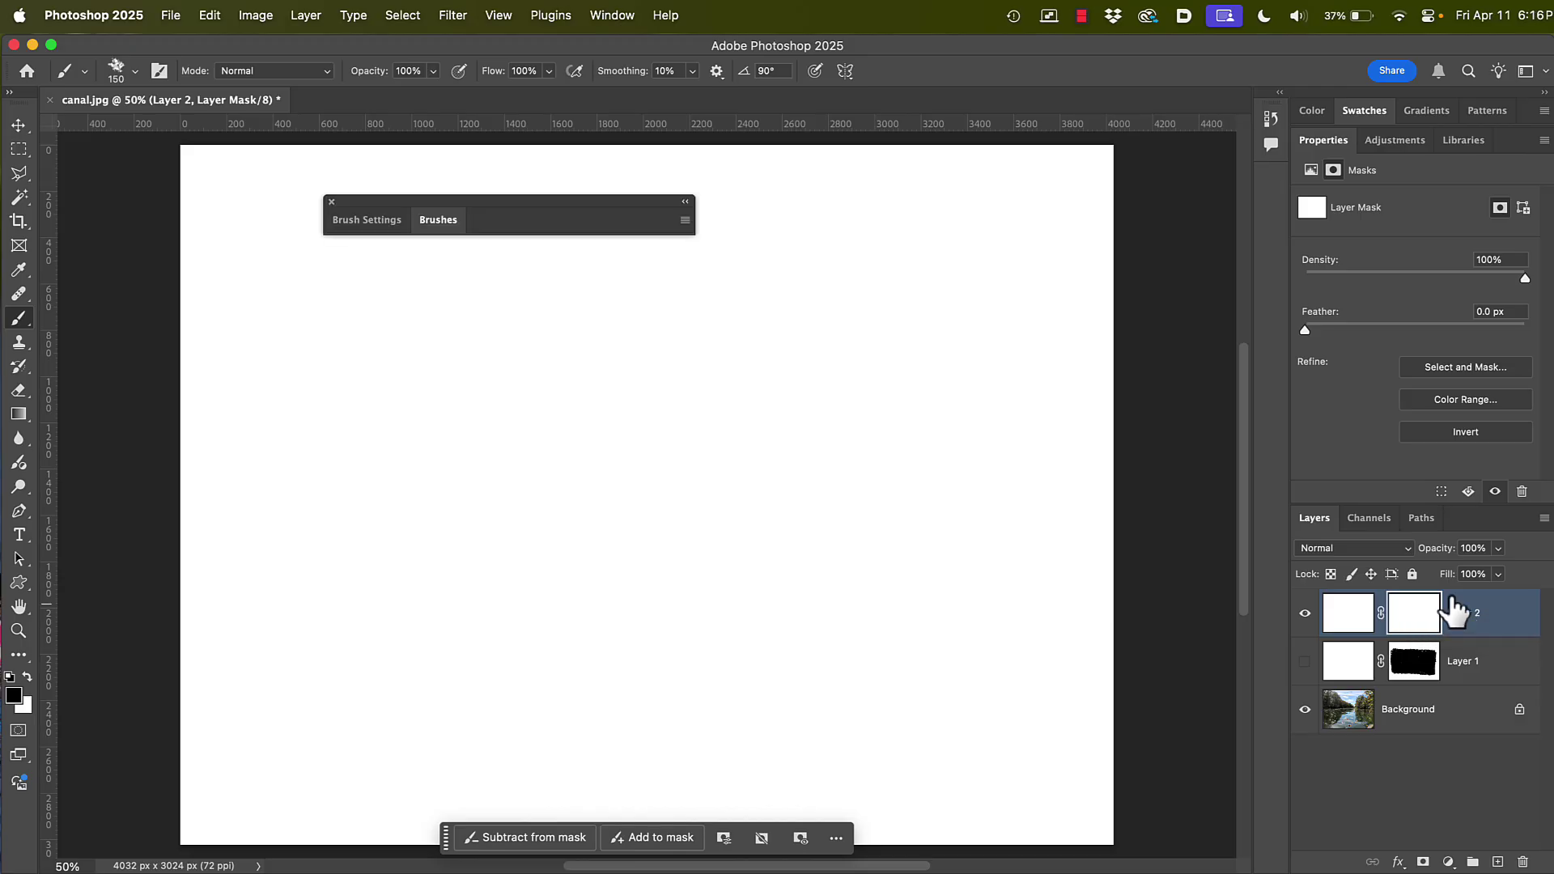
Fade Layer 2 to 49% opacity and brush the frame's top edge black on its mask.
{"action": "left_click", "coordinate": [1498, 554]}
{"action": "left_click_drag", "start_coordinate": [1456, 576], "coordinate": [1455, 576]}
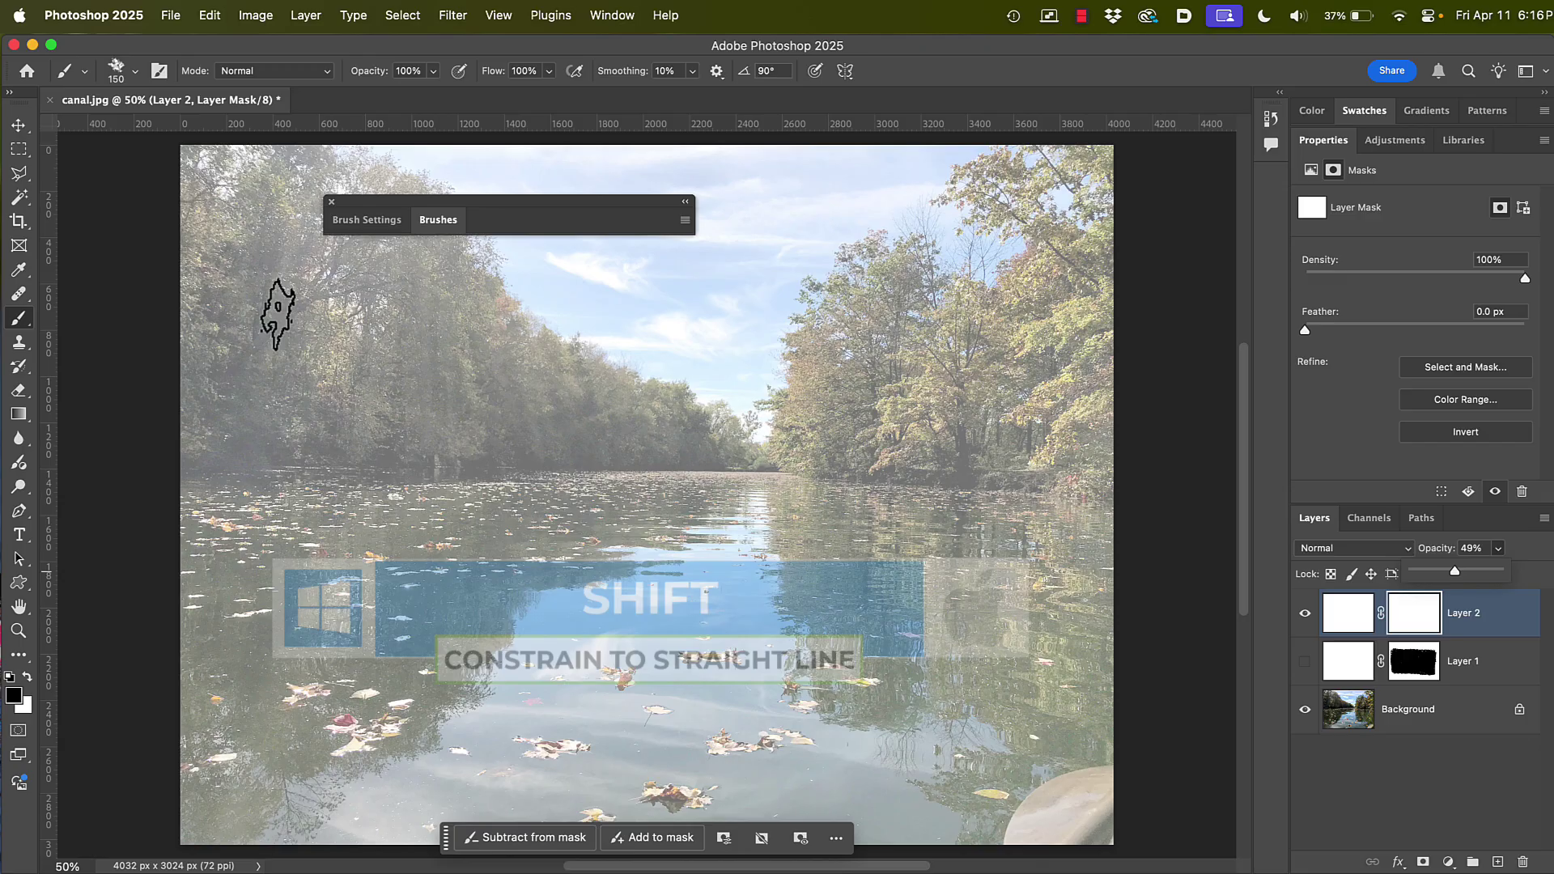
{"action": "left_click_drag", "start_coordinate": [278, 314], "coordinate": [599, 316]}
{"action": "left_click_drag", "start_coordinate": [694, 316], "coordinate": [1018, 319]}
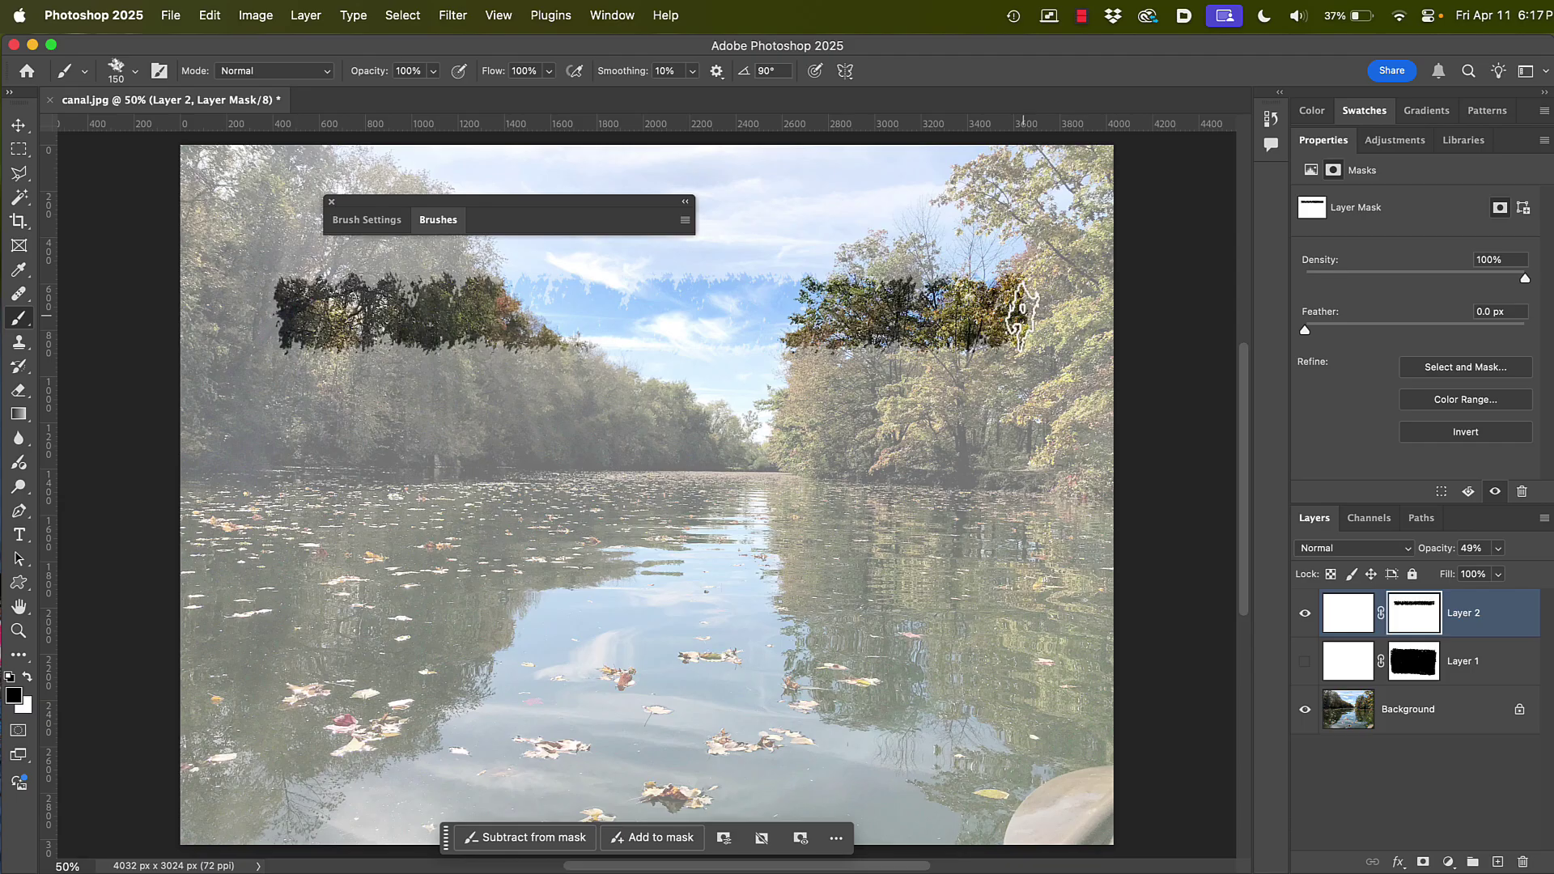
Paint the right, bottom and left frame edges, widen the bottom-left corner, and restore 100% opacity.
{"action": "left_click_drag", "start_coordinate": [1022, 316], "coordinate": [1030, 720]}
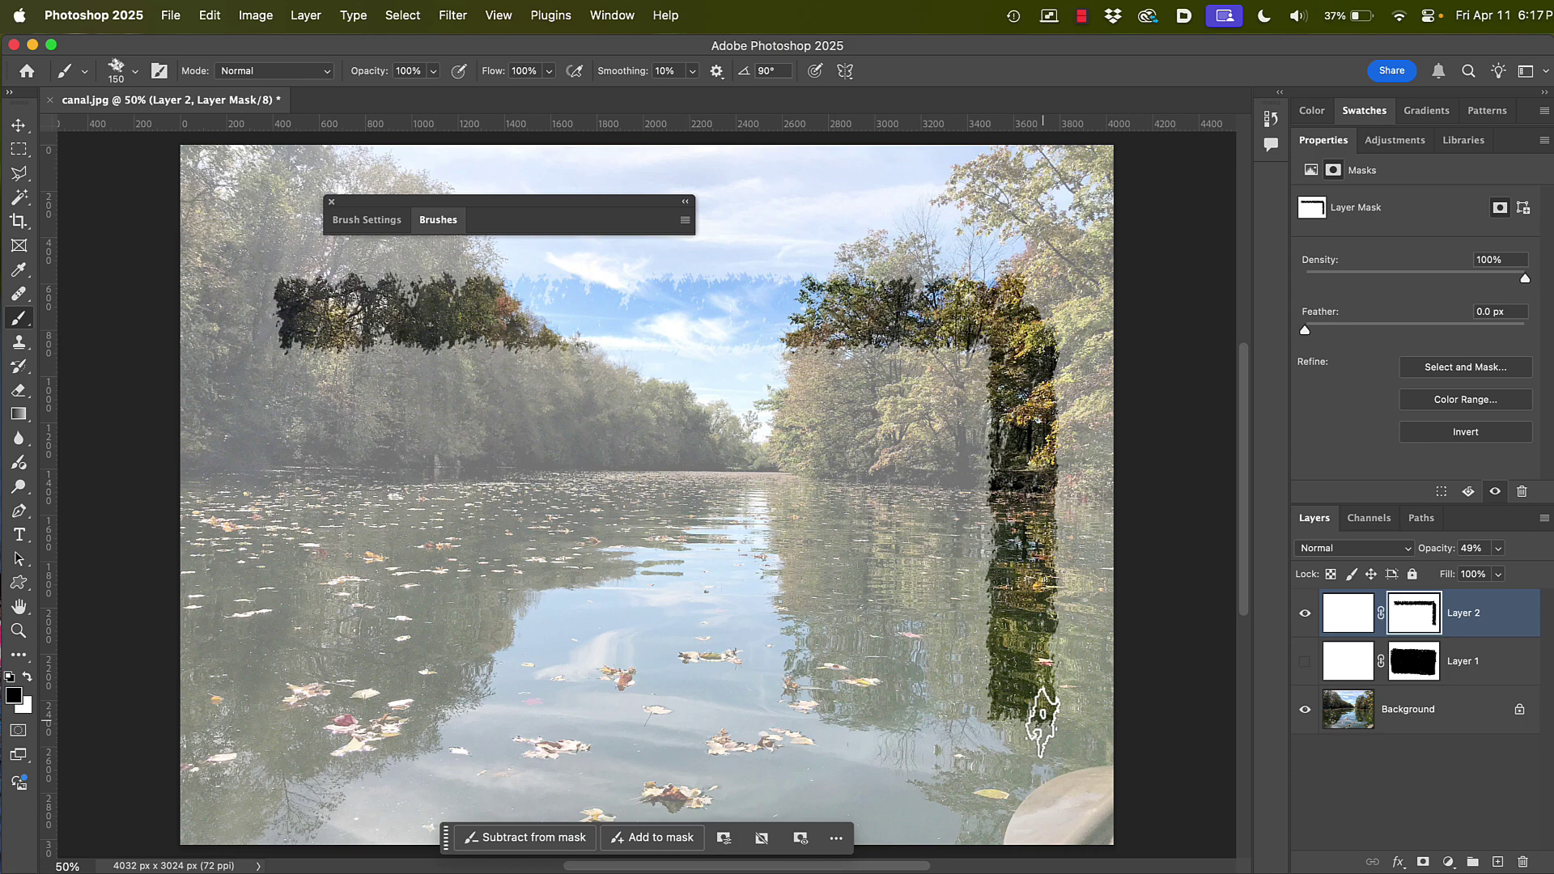
{"action": "mouse_move", "coordinate": [1043, 721]}
{"action": "left_mouse_down"}
{"action": "mouse_move", "coordinate": [765, 730]}
{"action": "mouse_move", "coordinate": [279, 686]}
{"action": "left_mouse_up"}
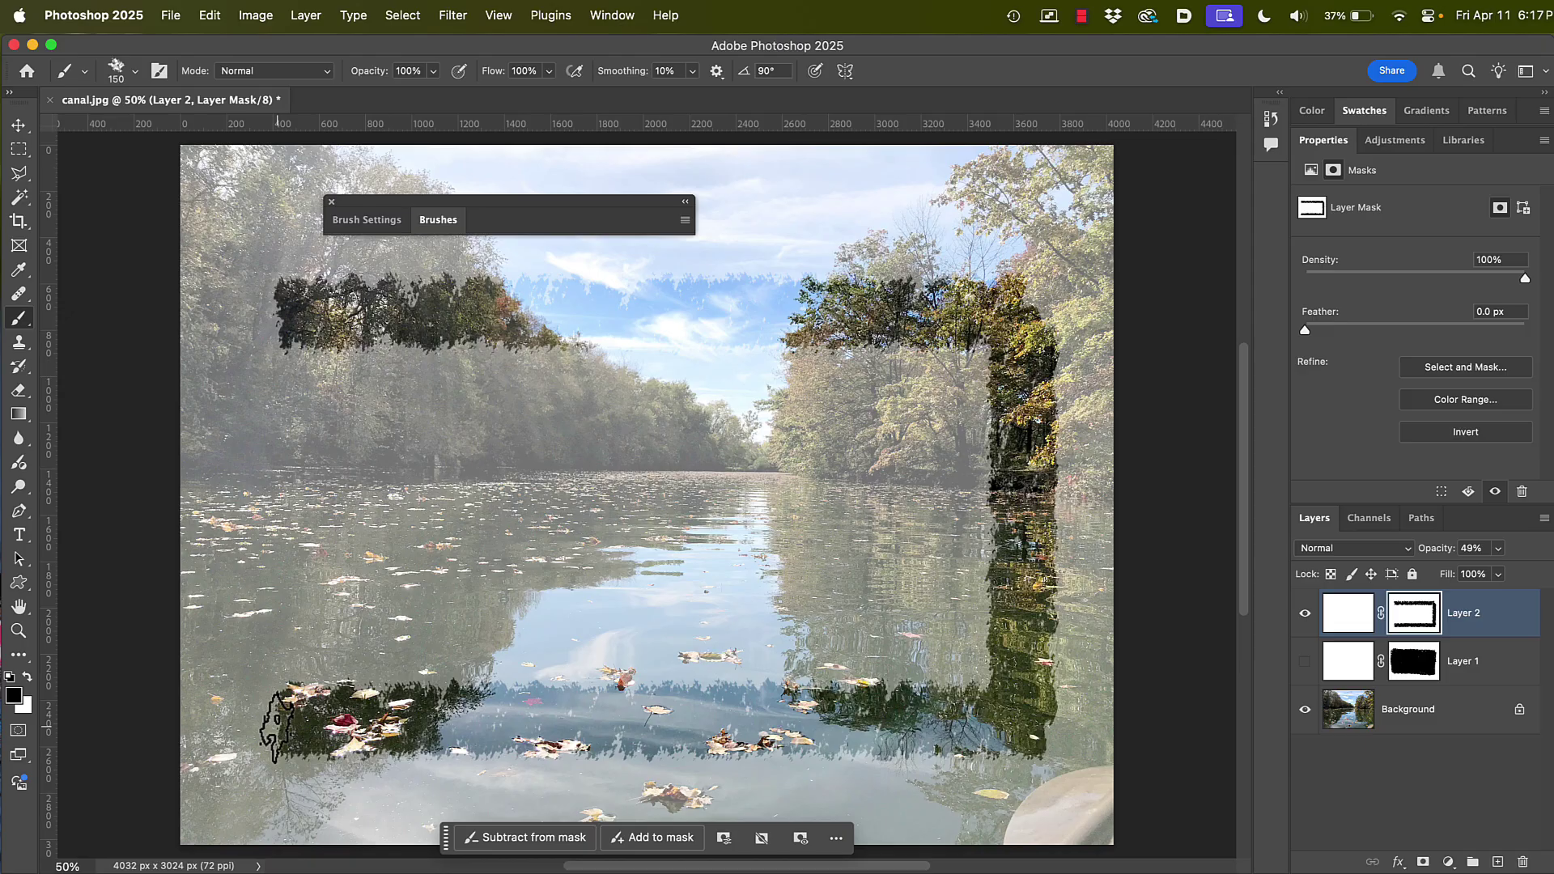
{"action": "left_click_drag", "start_coordinate": [276, 727], "coordinate": [267, 291]}
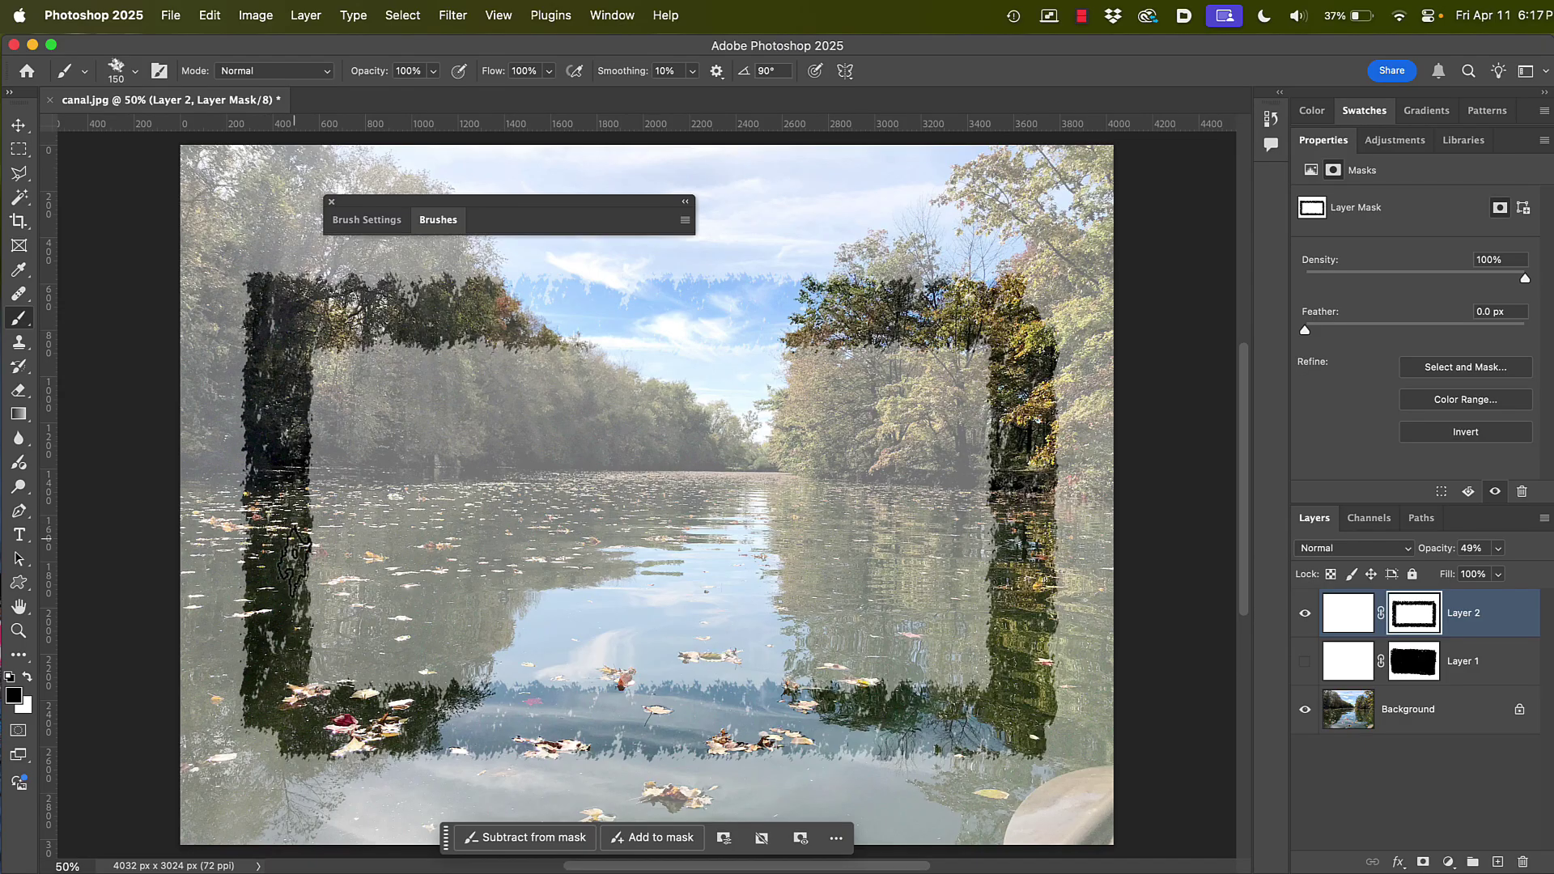
{"action": "left_click_drag", "start_coordinate": [257, 666], "coordinate": [280, 745]}
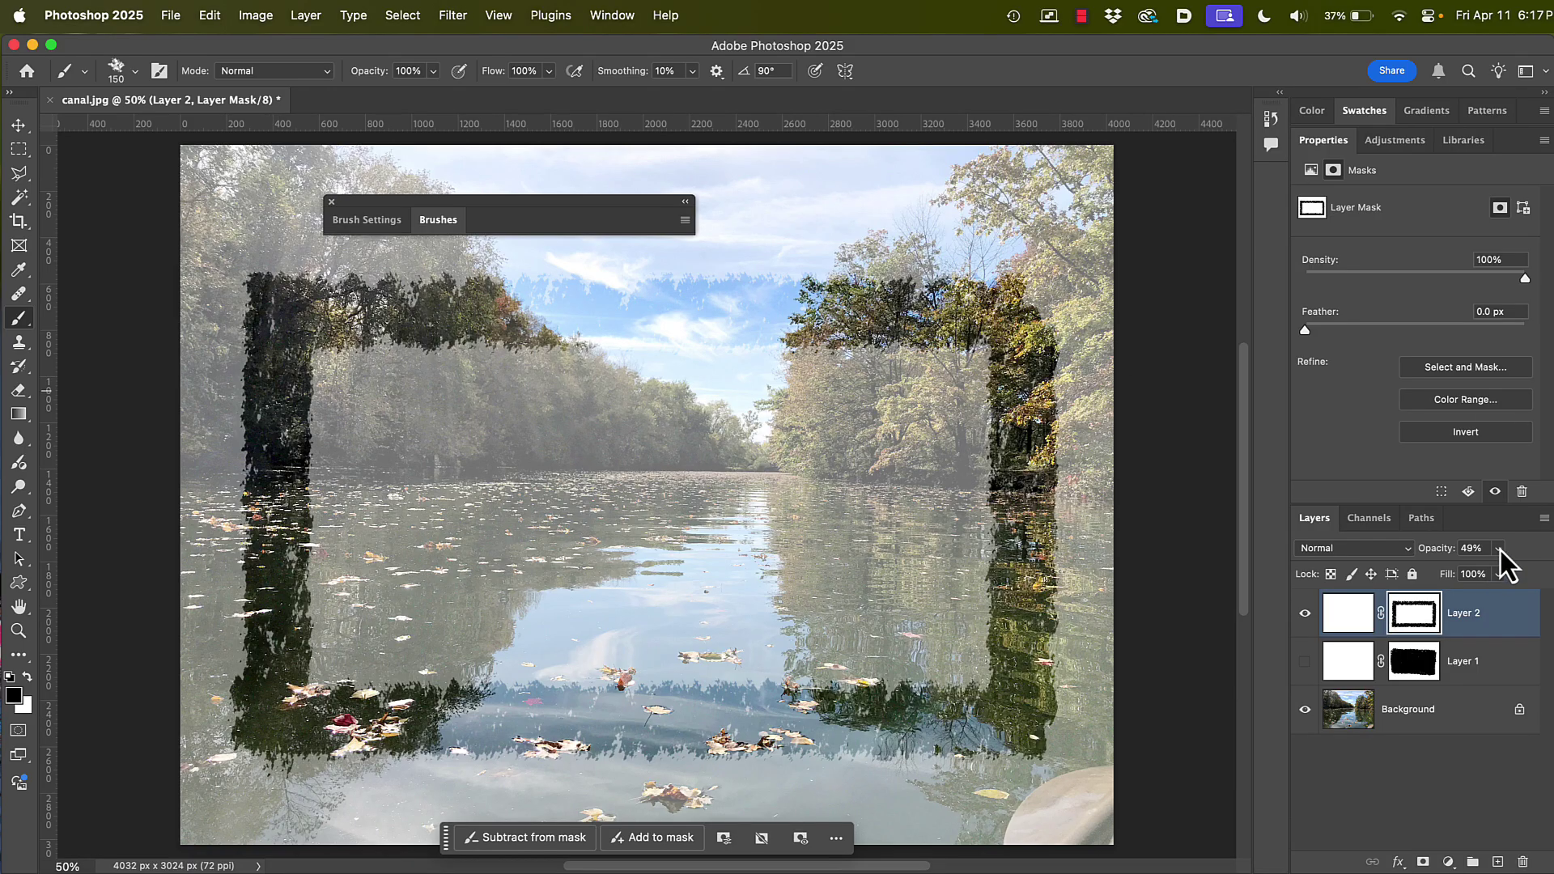
{"action": "left_click_drag", "start_coordinate": [1500, 576], "coordinate": [1552, 576]}
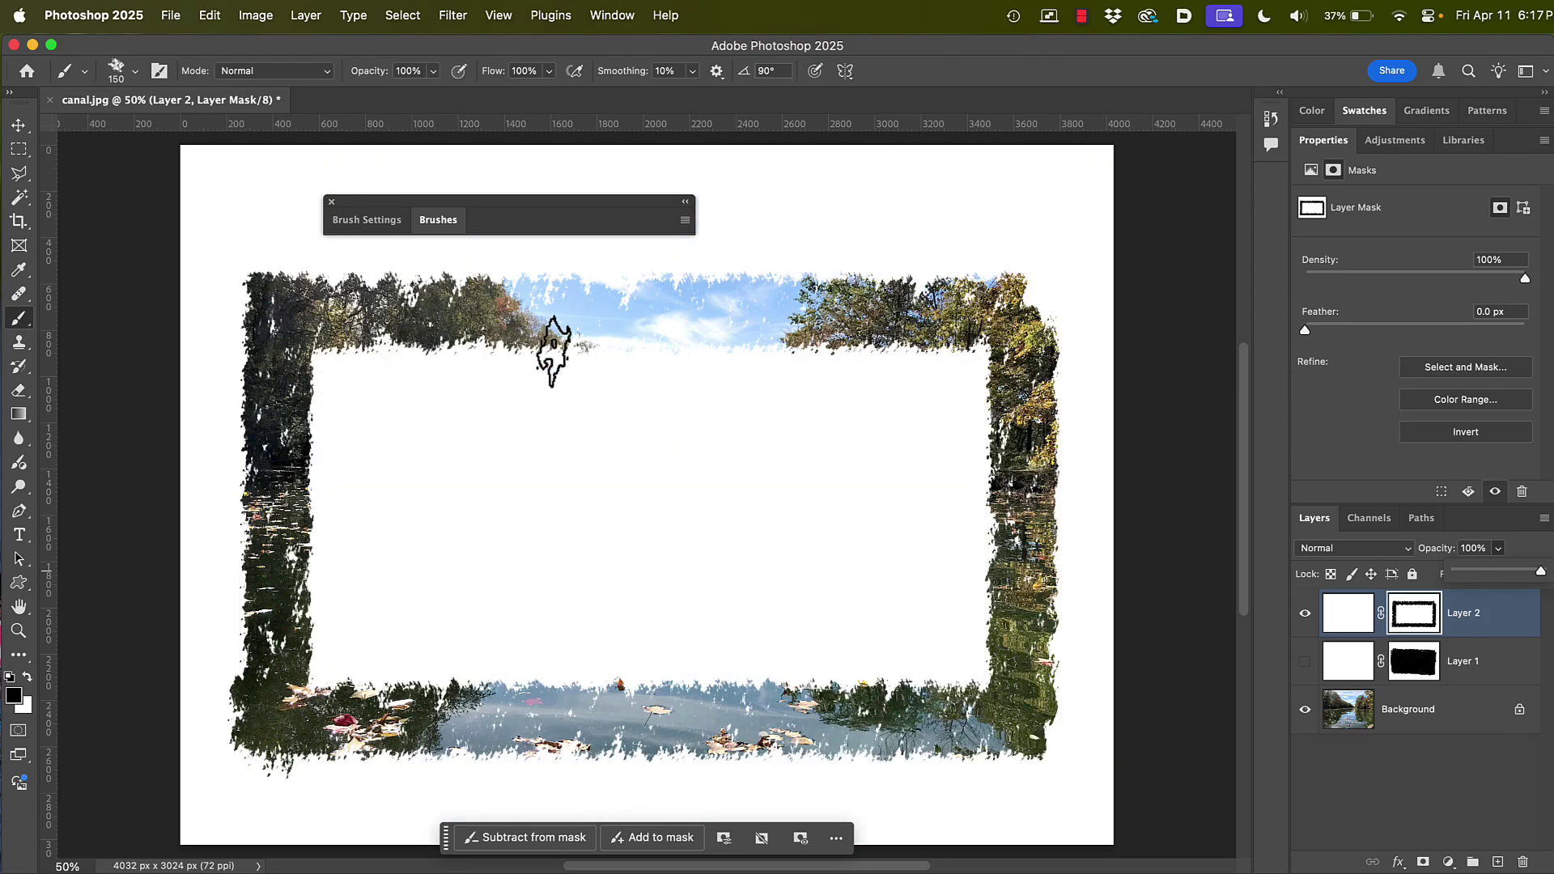
Marquee the area inside the frame, fill it black on Layer 2's mask, and deselect.
{"action": "key", "text": "m"}
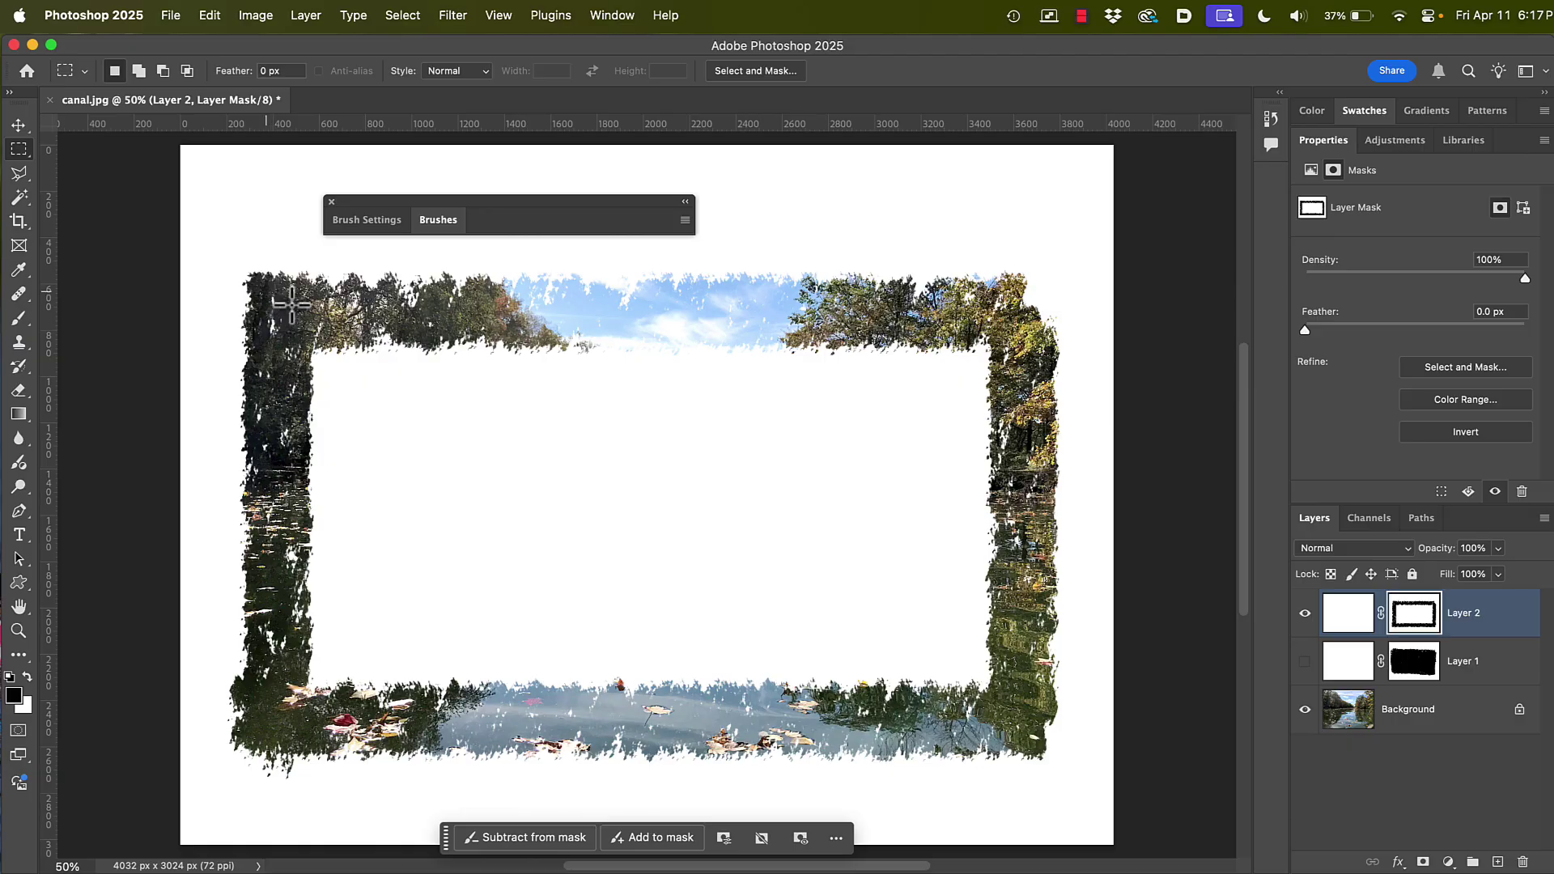
{"action": "left_click_drag", "start_coordinate": [268, 292], "coordinate": [628, 516]}
{"action": "left_click_drag", "start_coordinate": [689, 558], "coordinate": [1038, 739]}
{"action": "key", "text": "alt+BackSpace"}
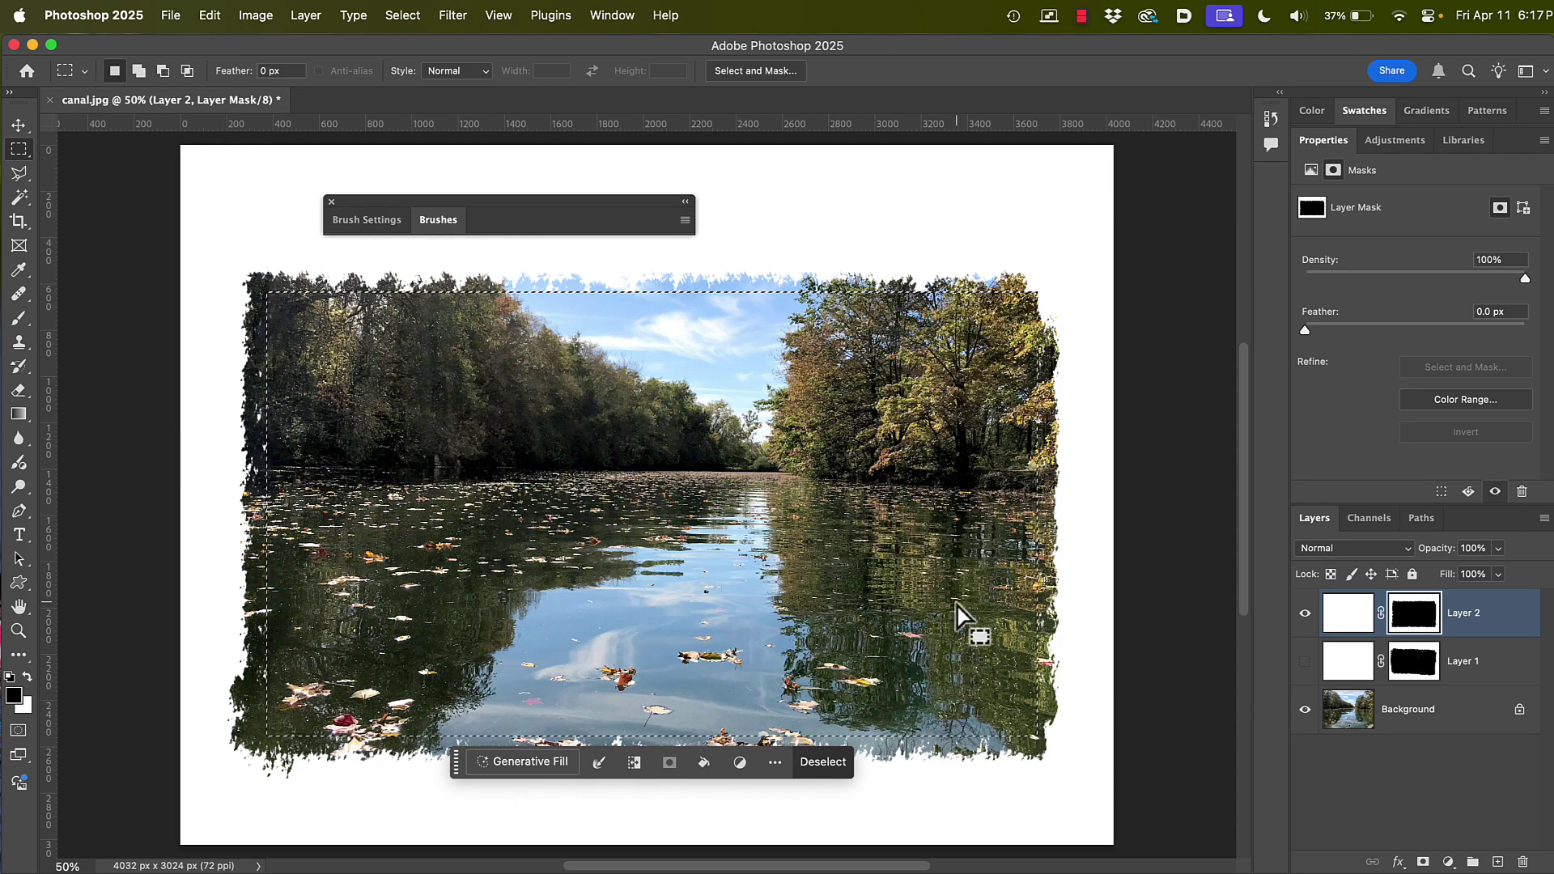
{"action": "key", "text": "super+d"}
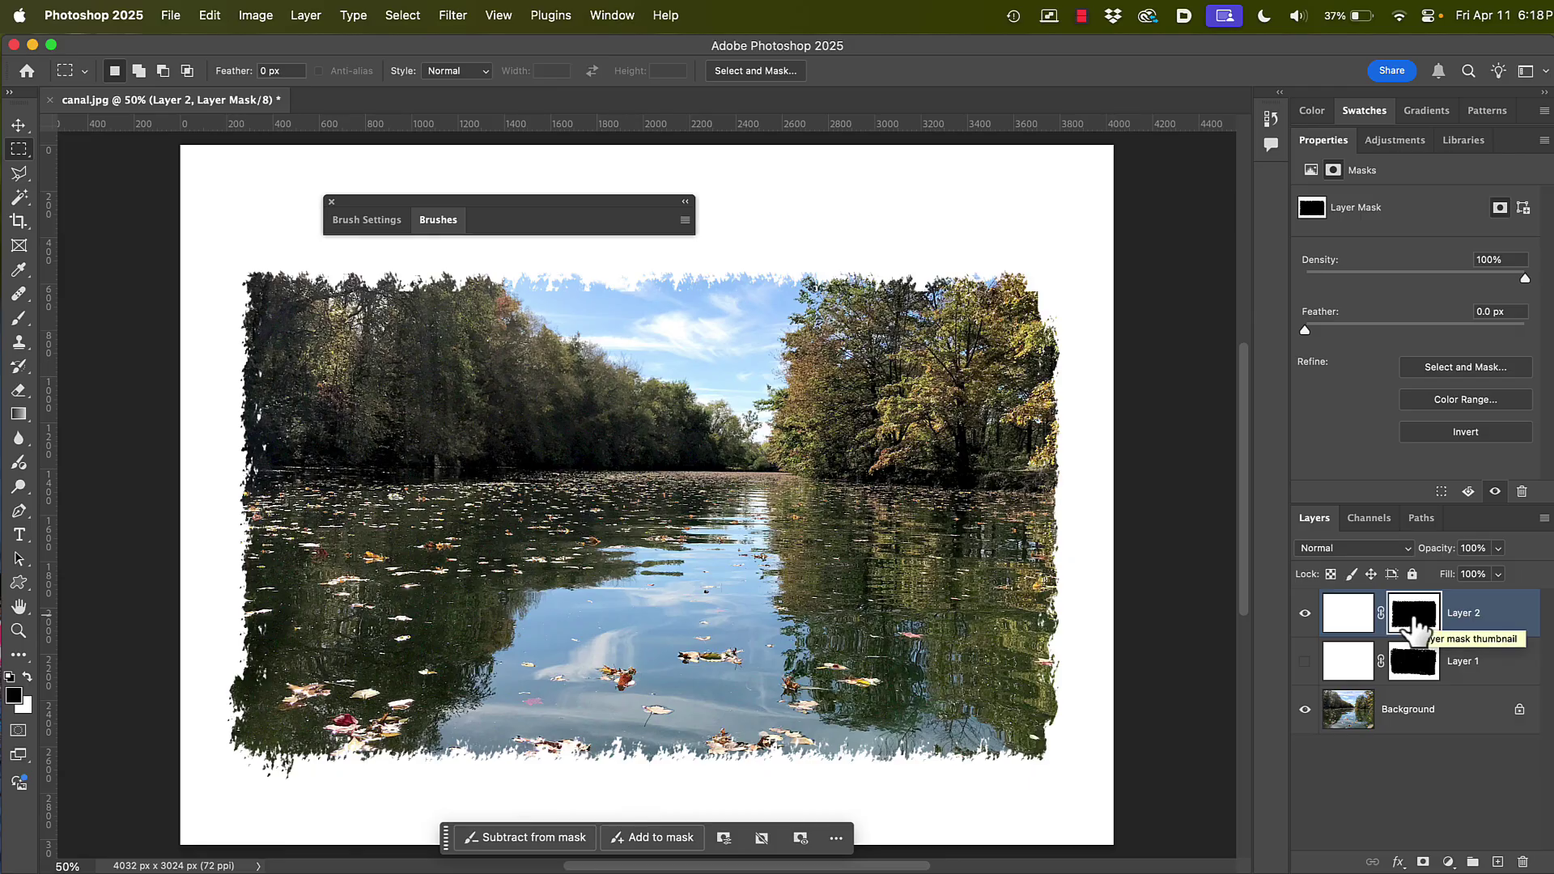
Reset Layer 2's mask to white and lower the layer's opacity to 45%.
{"action": "key", "text": "super+BackSpace"}
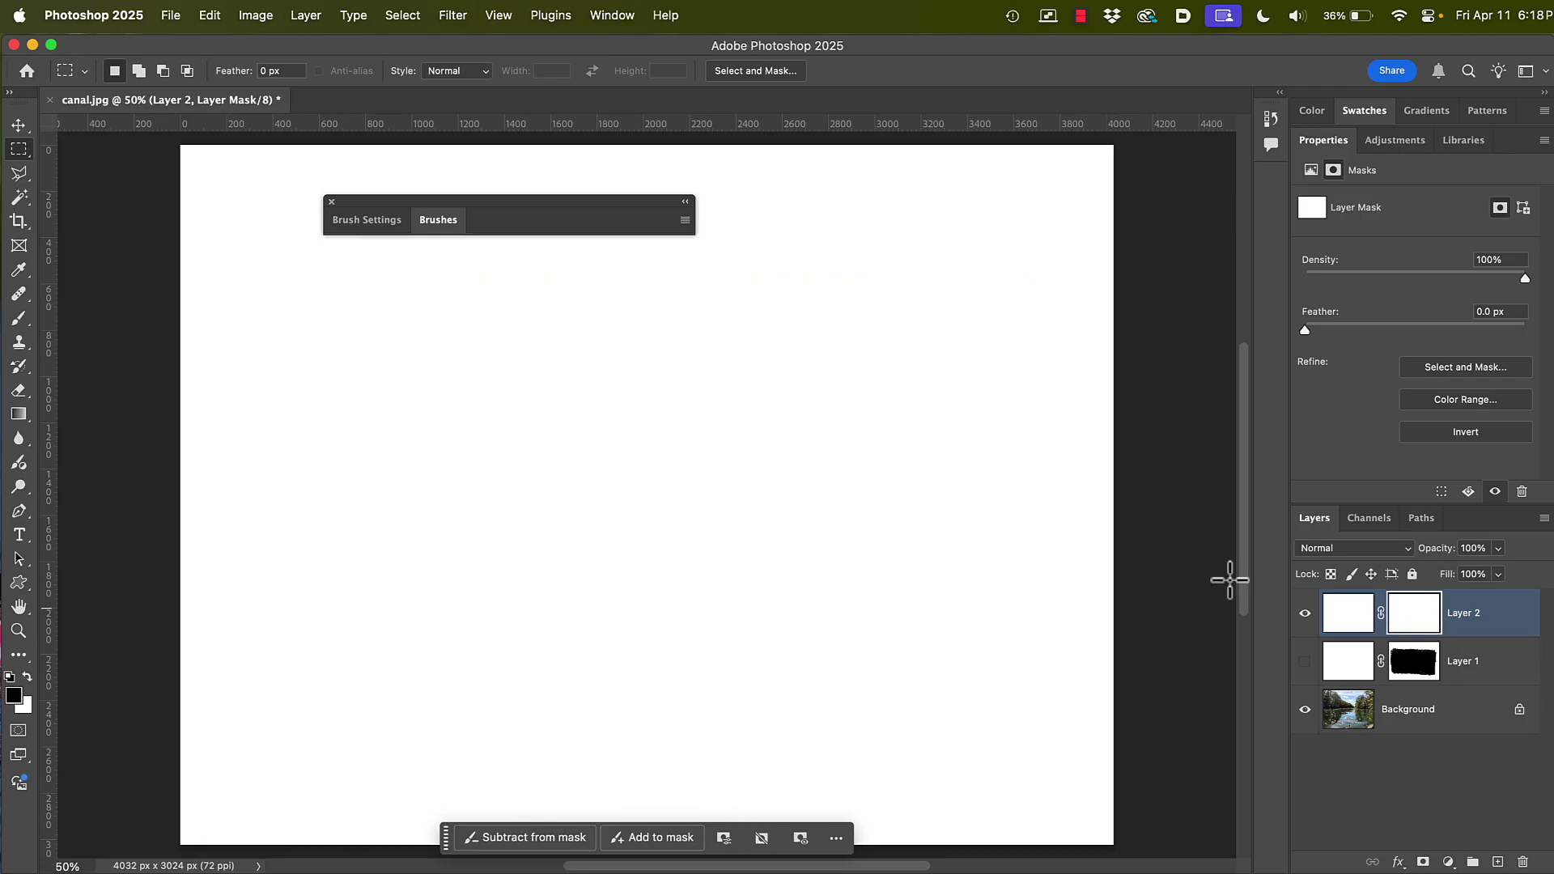
{"action": "left_click", "coordinate": [1498, 551]}
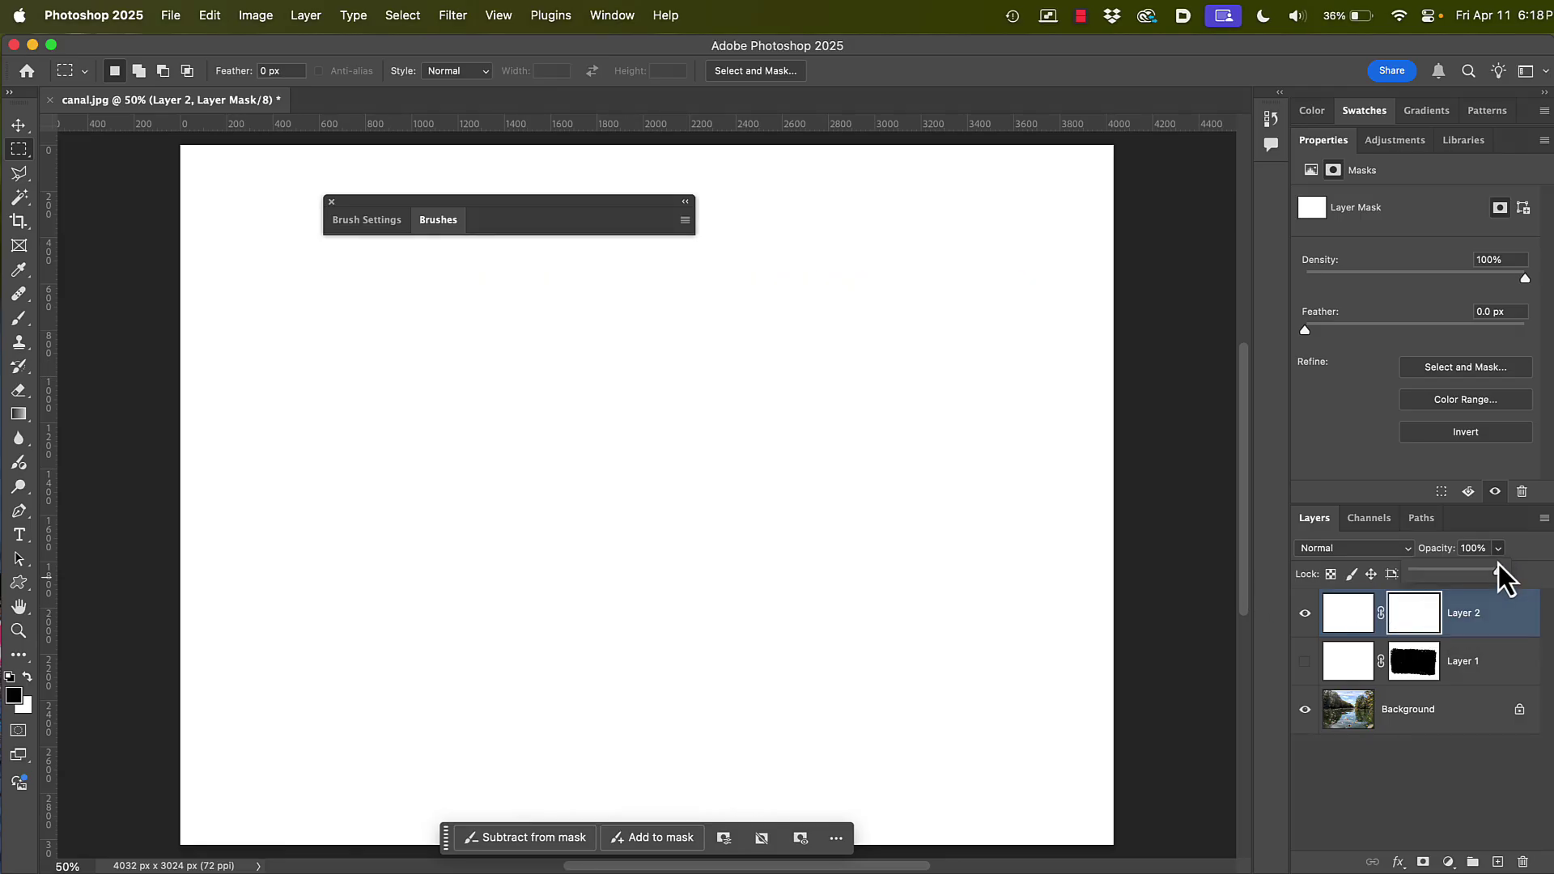
{"action": "left_click_drag", "start_coordinate": [1454, 580], "coordinate": [1452, 580]}
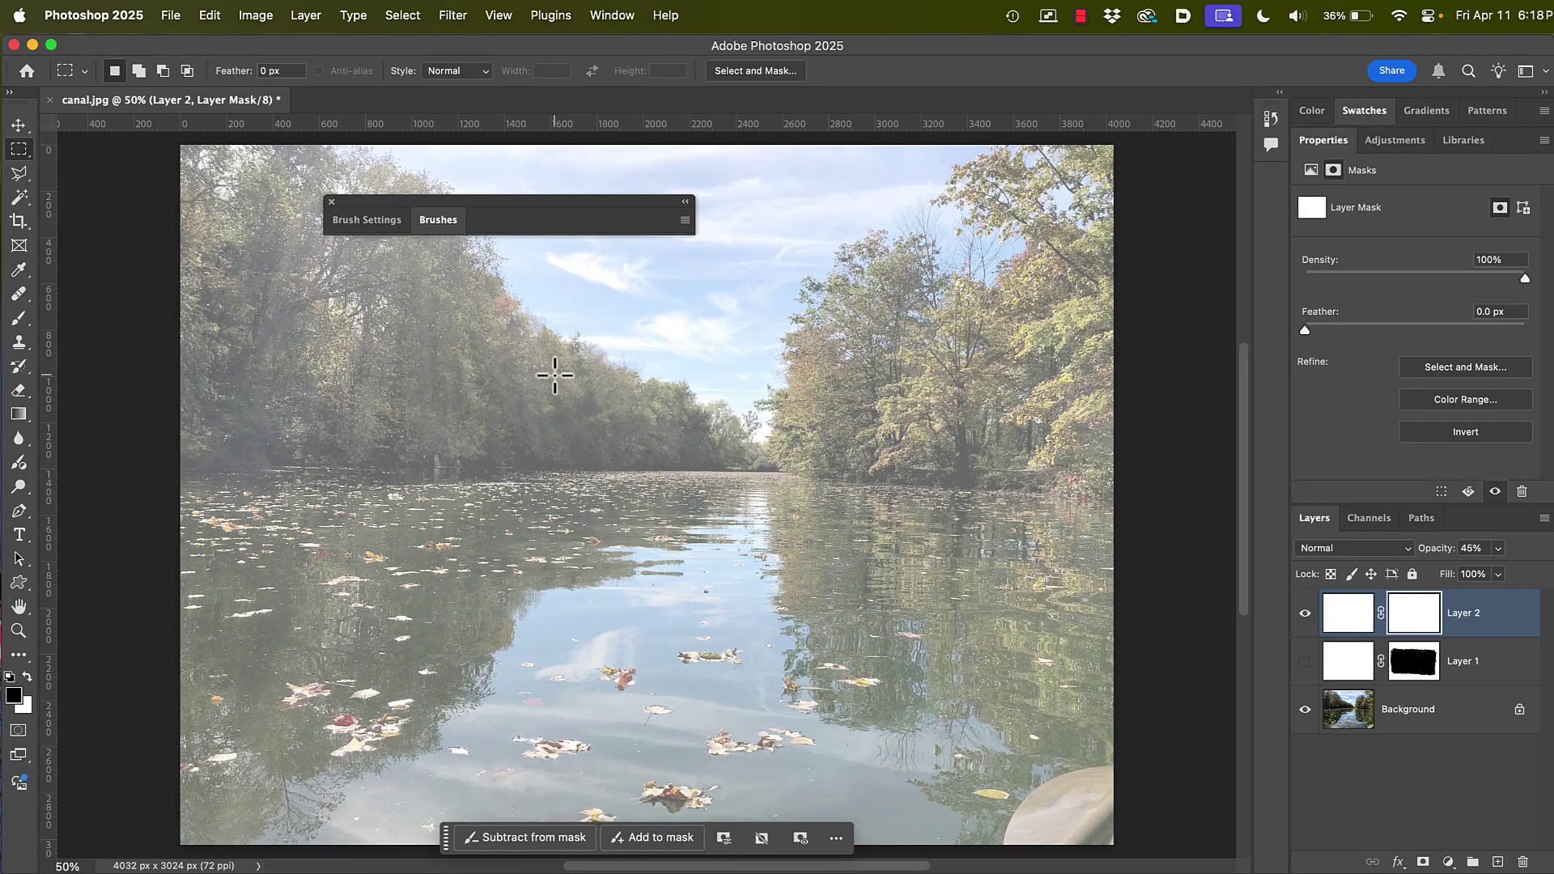
{"action": "key", "text": "b"}
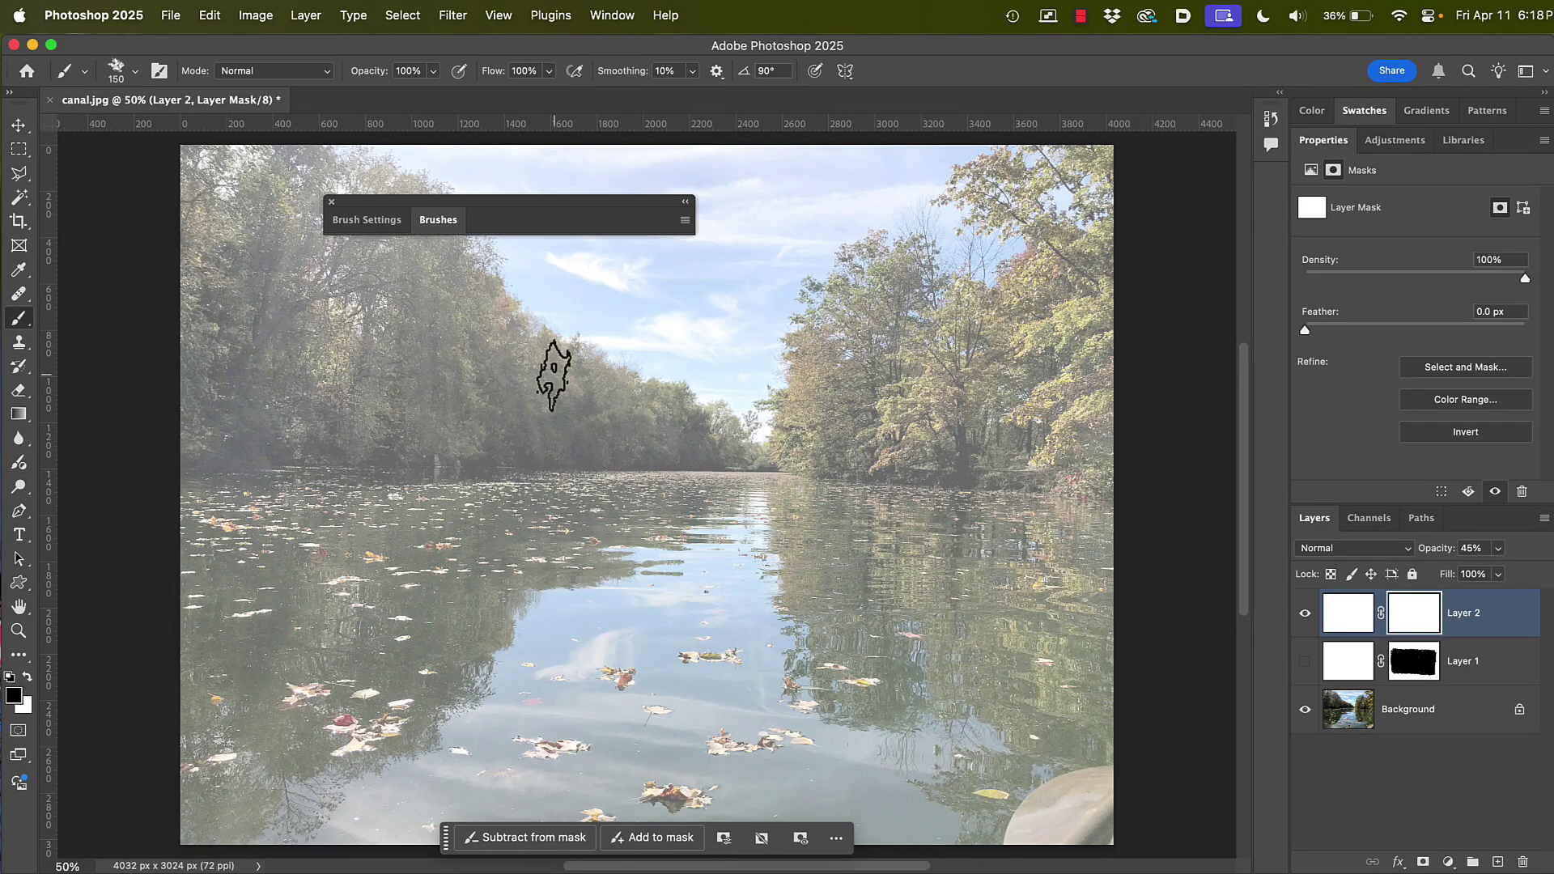
Brush straight black strokes along the top, right, bottom and left edges of the mask.
{"action": "left_click", "coordinate": [1018, 324], "text": "shift"}
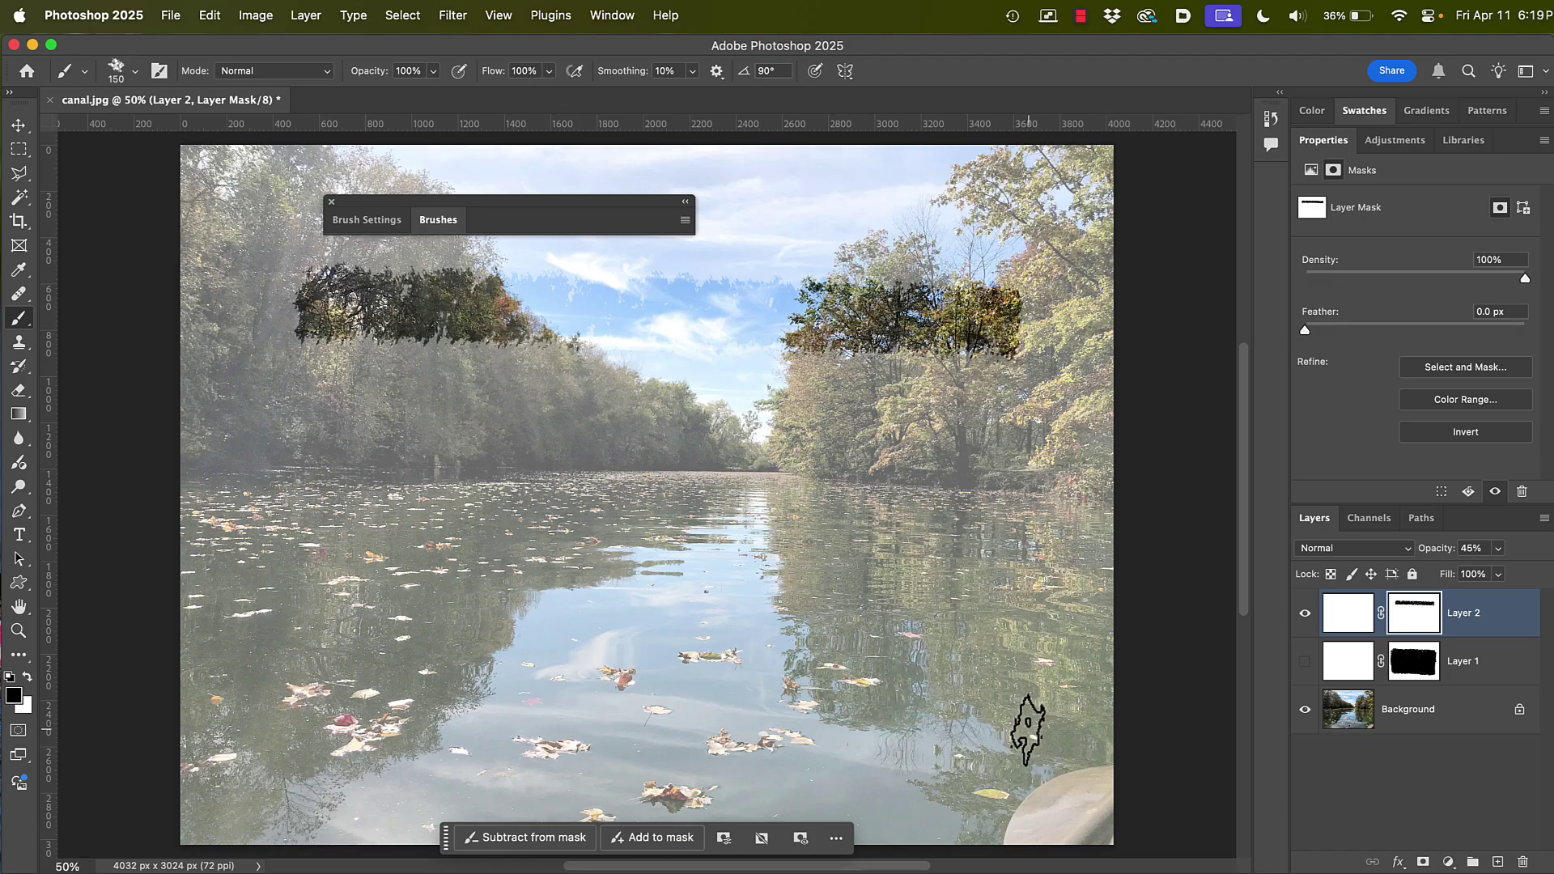
{"action": "left_click", "coordinate": [1027, 729], "text": "shift"}
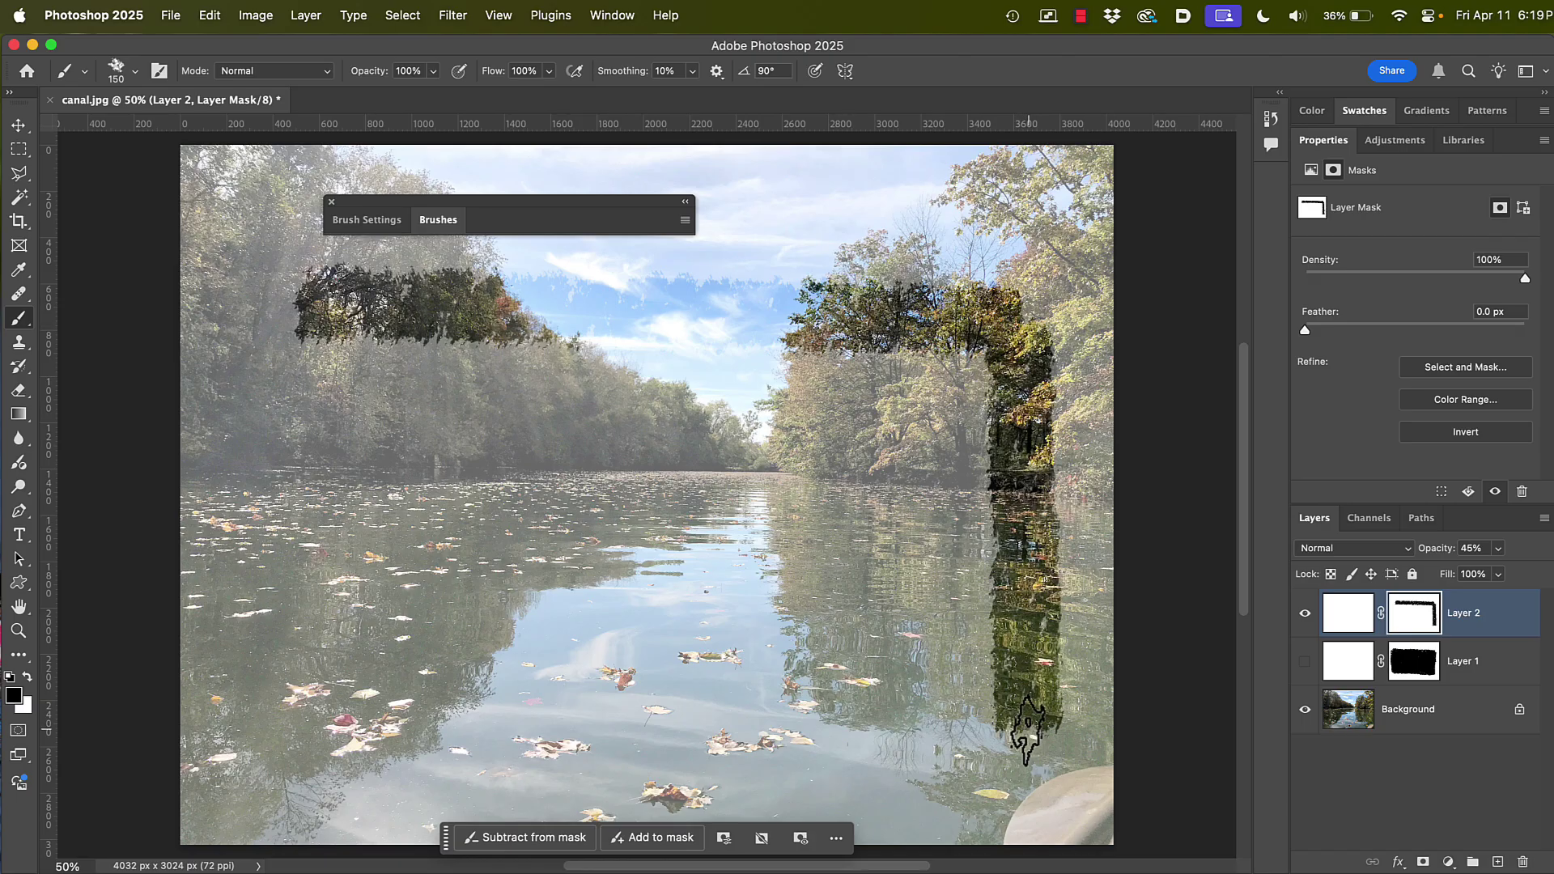
{"action": "left_click", "coordinate": [312, 713], "text": "shift"}
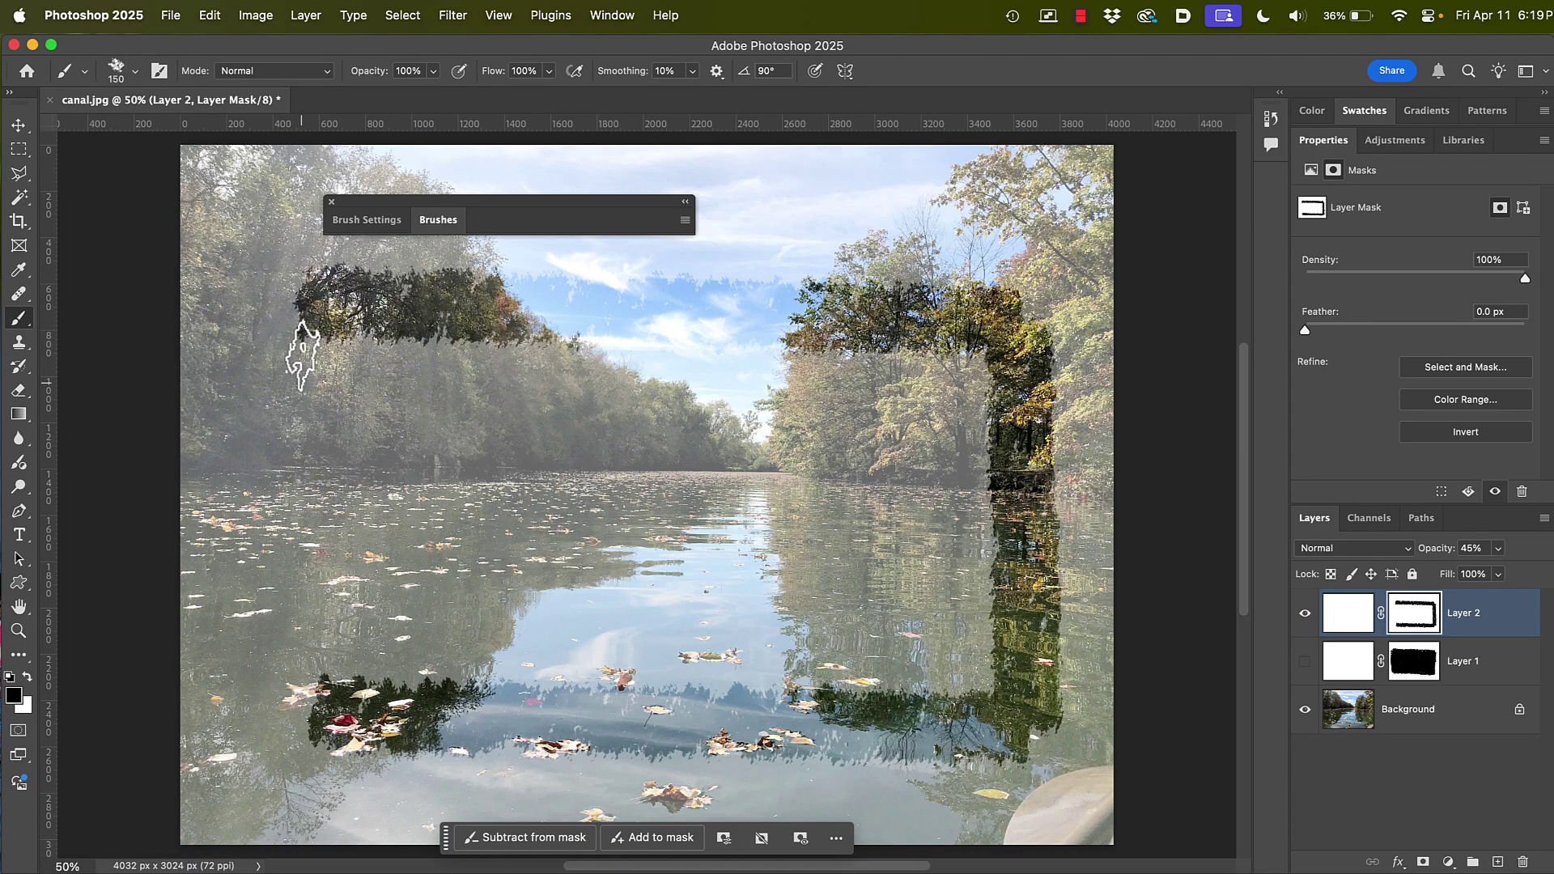
{"action": "left_click", "coordinate": [301, 306], "text": "shift"}
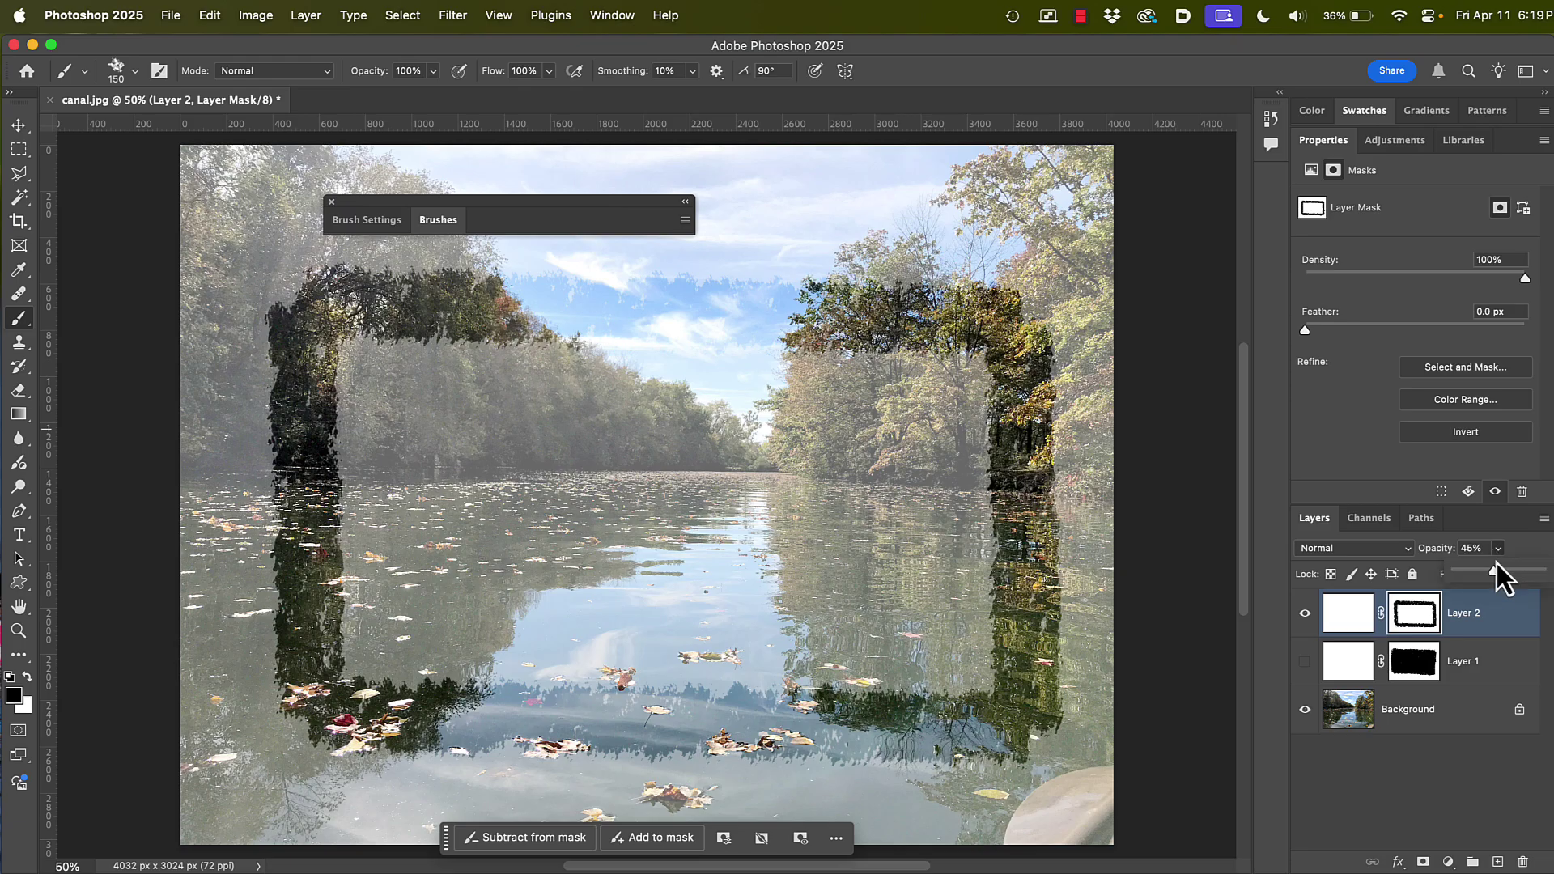
Restore 100% opacity, fill a marquee inside the frame black on the mask, and deselect.
{"action": "left_click_drag", "start_coordinate": [1495, 576], "coordinate": [1551, 583]}
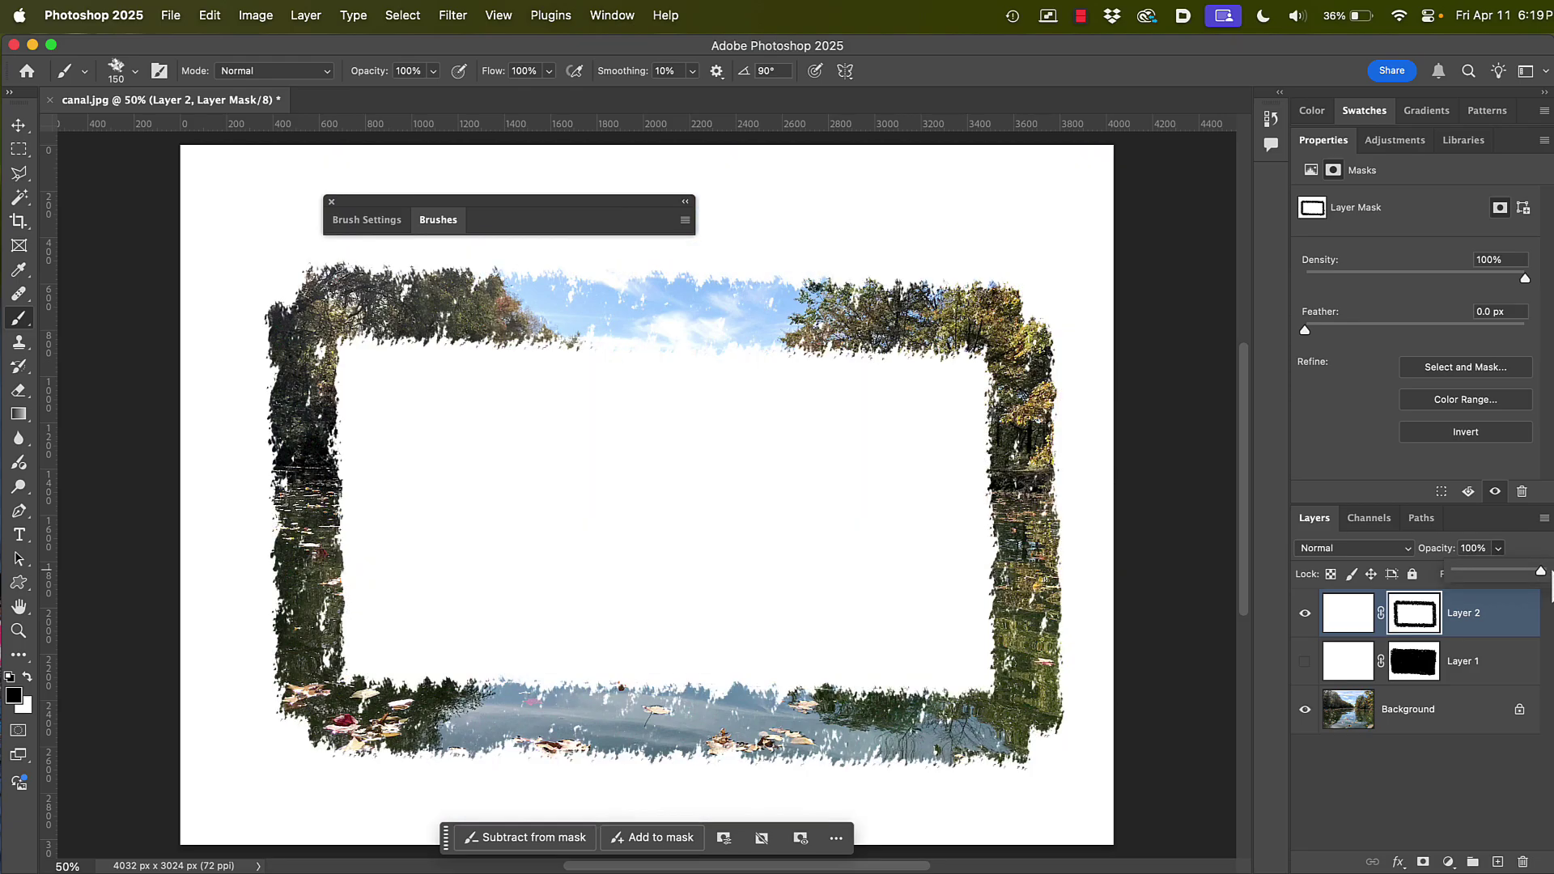
{"action": "key", "text": "m"}
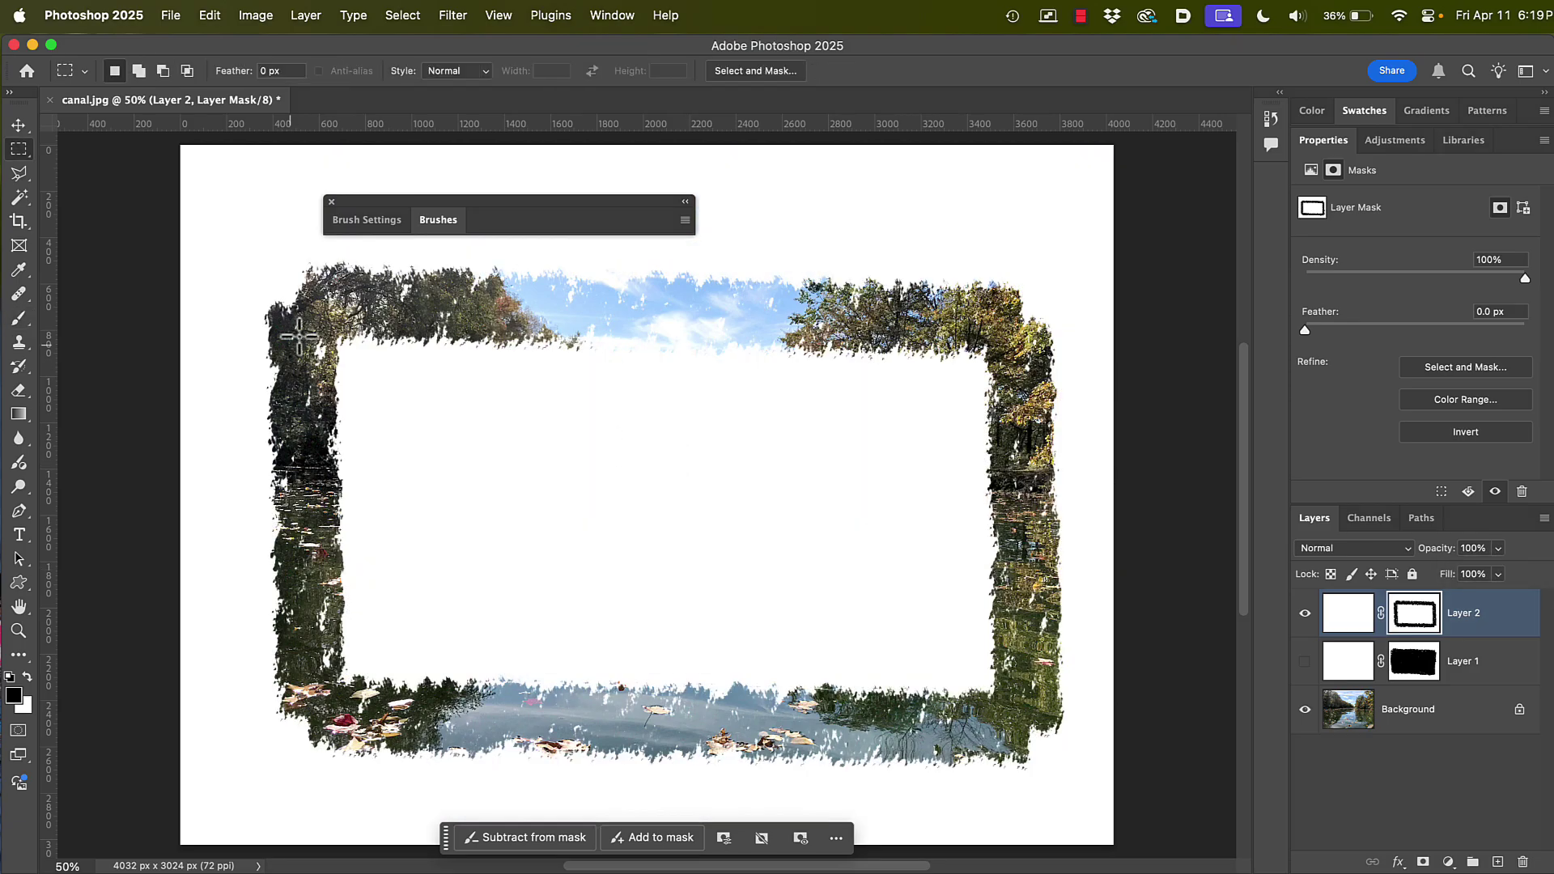
{"action": "left_click_drag", "start_coordinate": [309, 302], "coordinate": [1036, 724]}
{"action": "key", "text": "alt+BackSpace"}
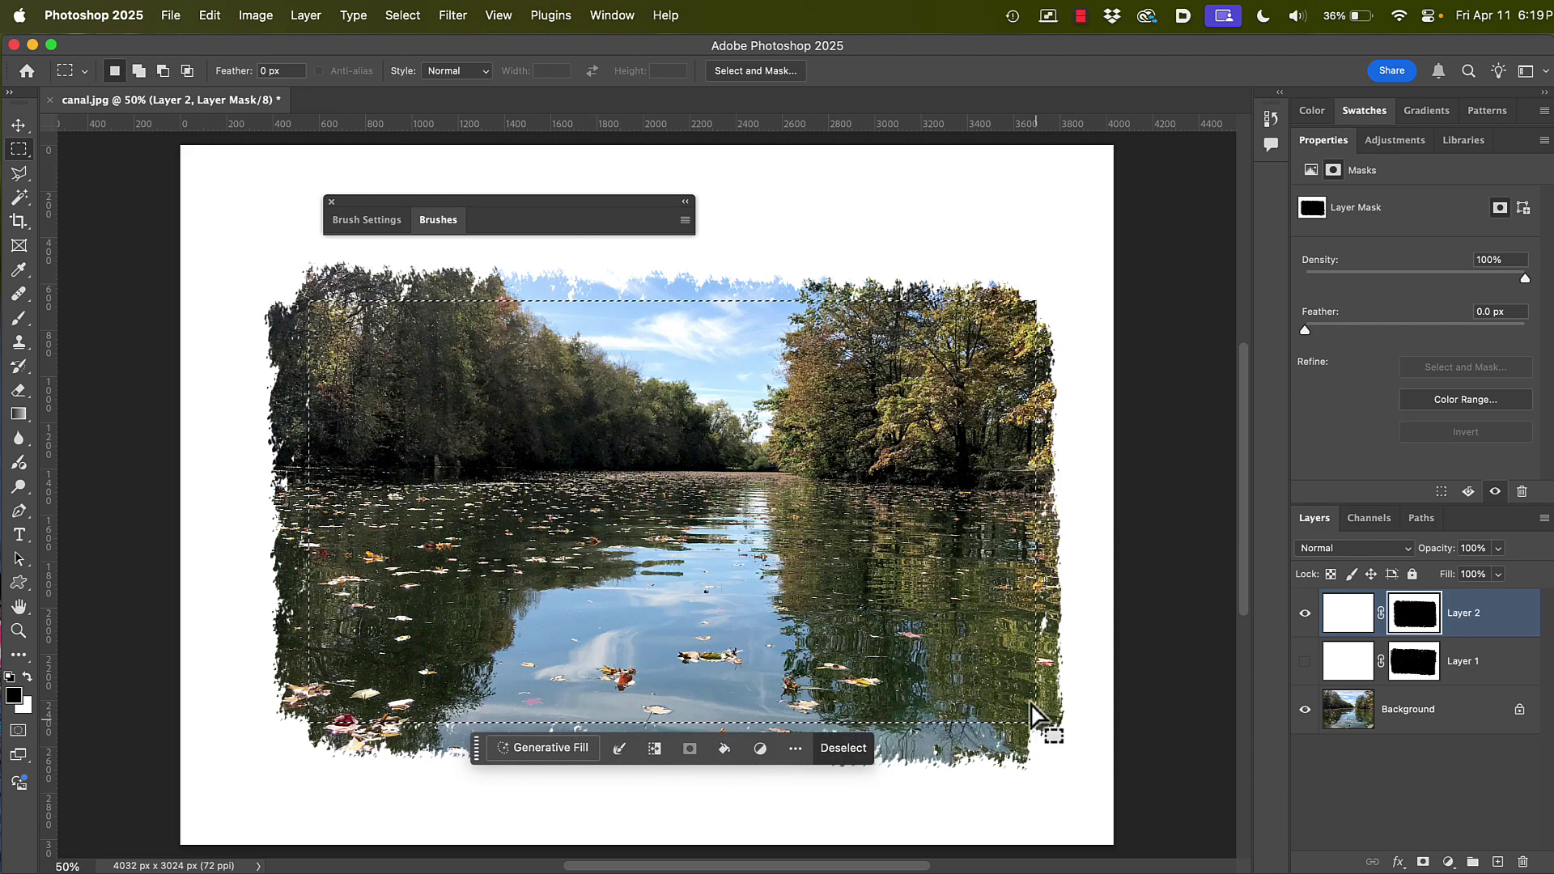
{"action": "key", "text": "ctrl+d"}
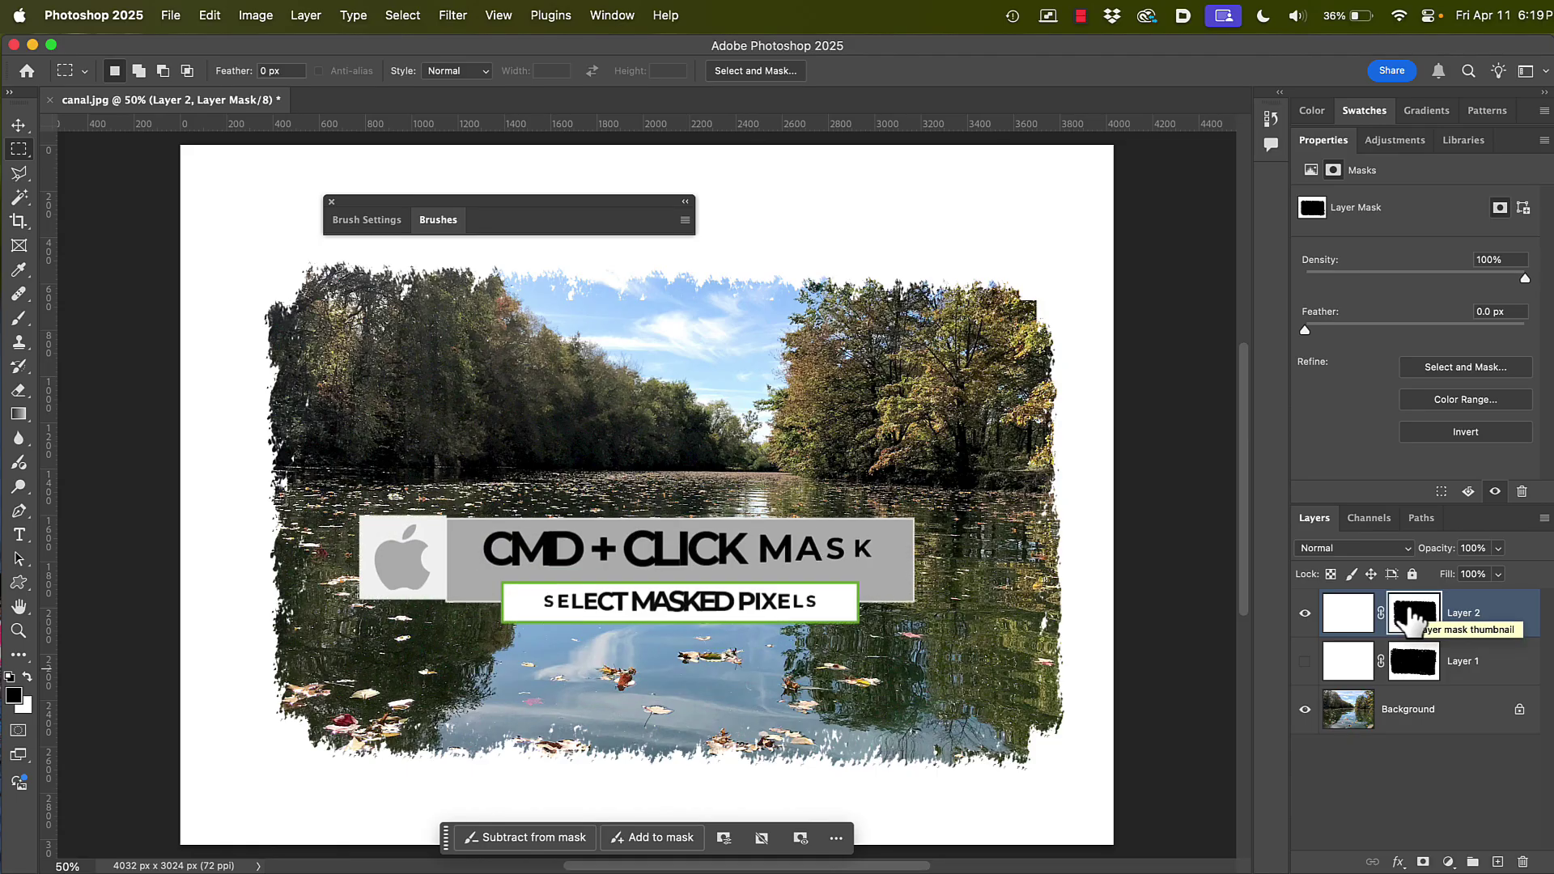
Load Layer 2's mask as a selection and invert it with Select > Inverse.
{"action": "left_click", "coordinate": [1409, 620], "text": "super"}
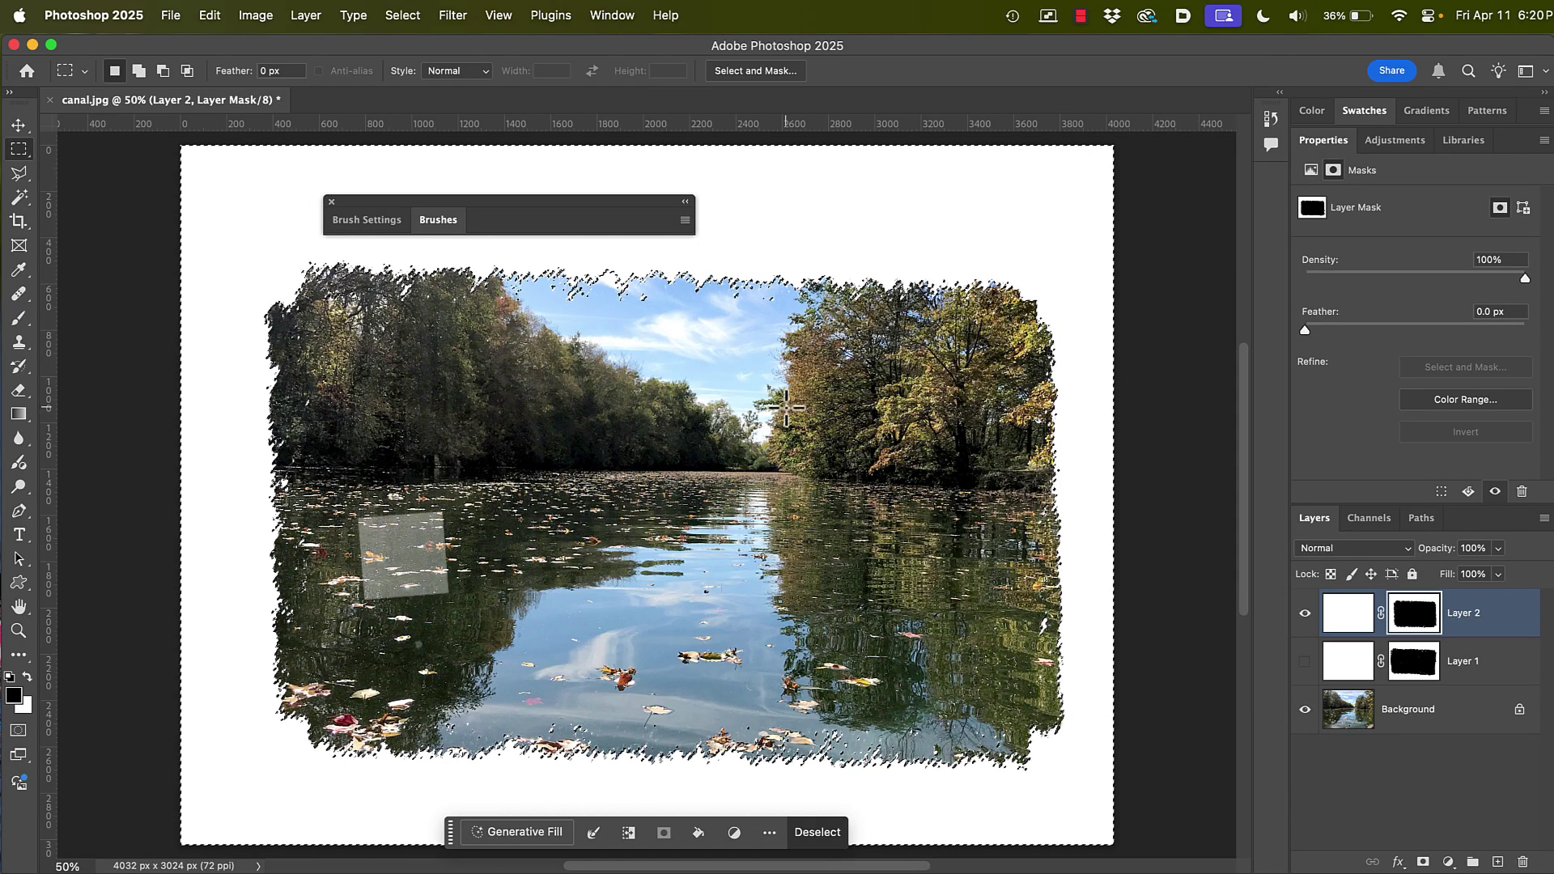
{"action": "key", "text": "super+shift+i"}
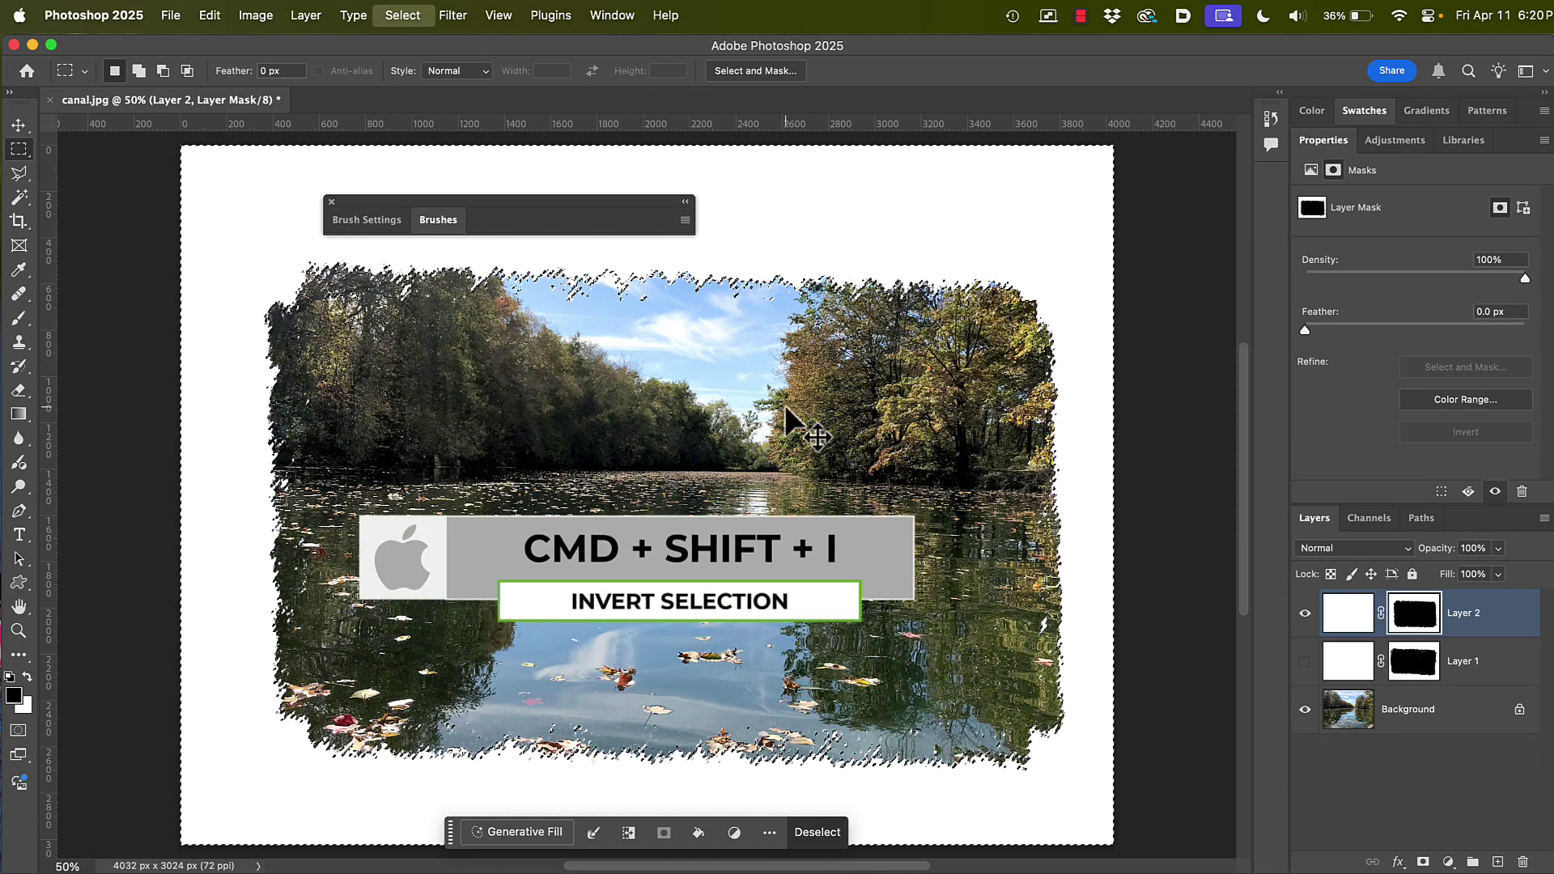
{"action": "key", "text": "super+shift+i"}
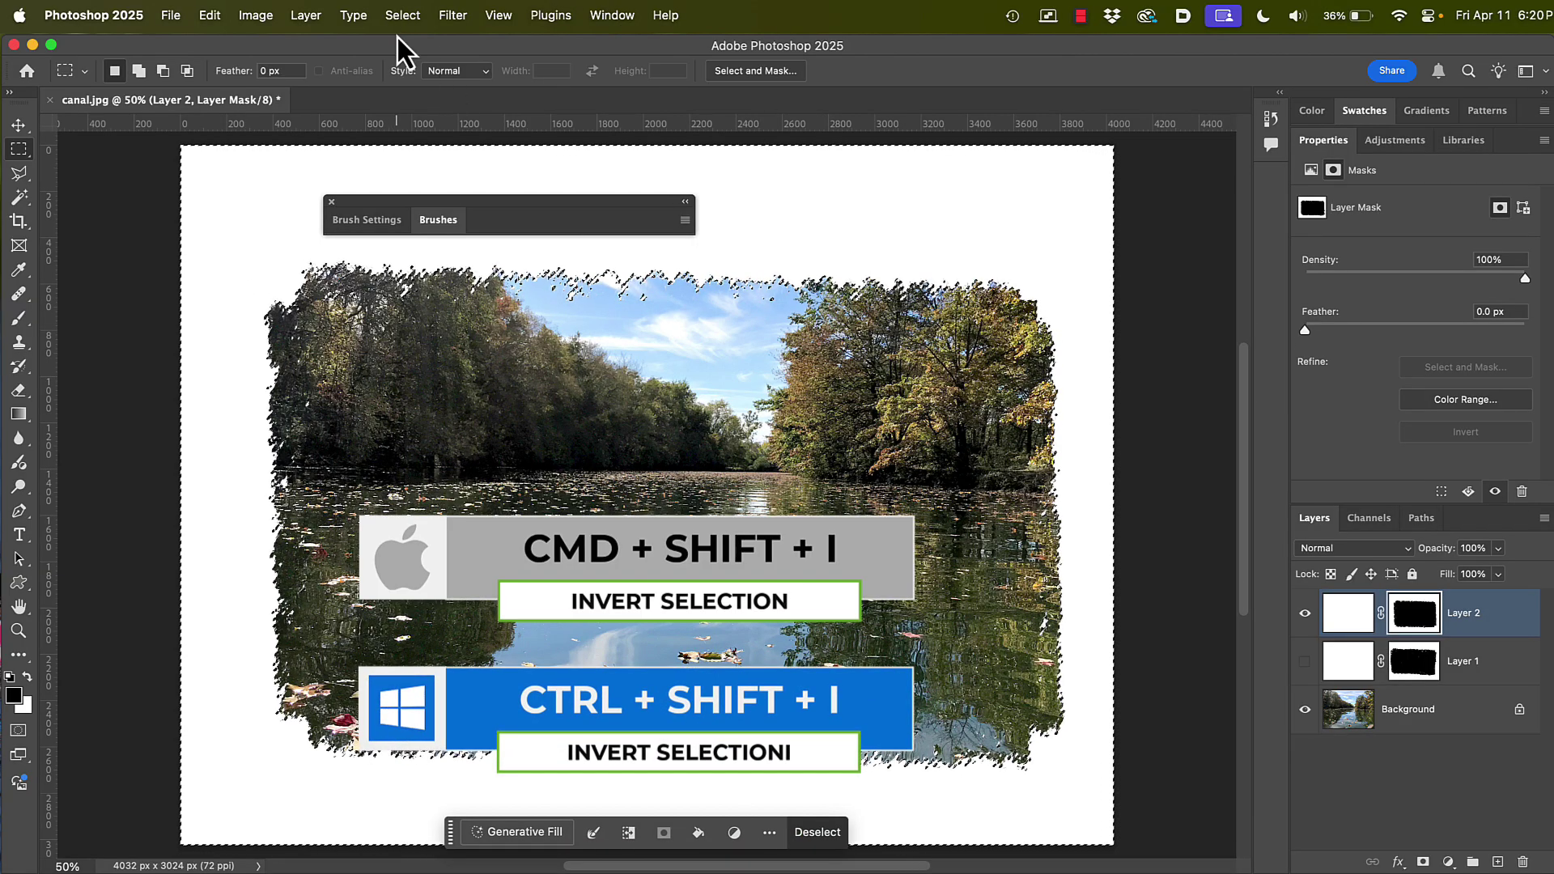
{"action": "left_click", "coordinate": [411, 15]}
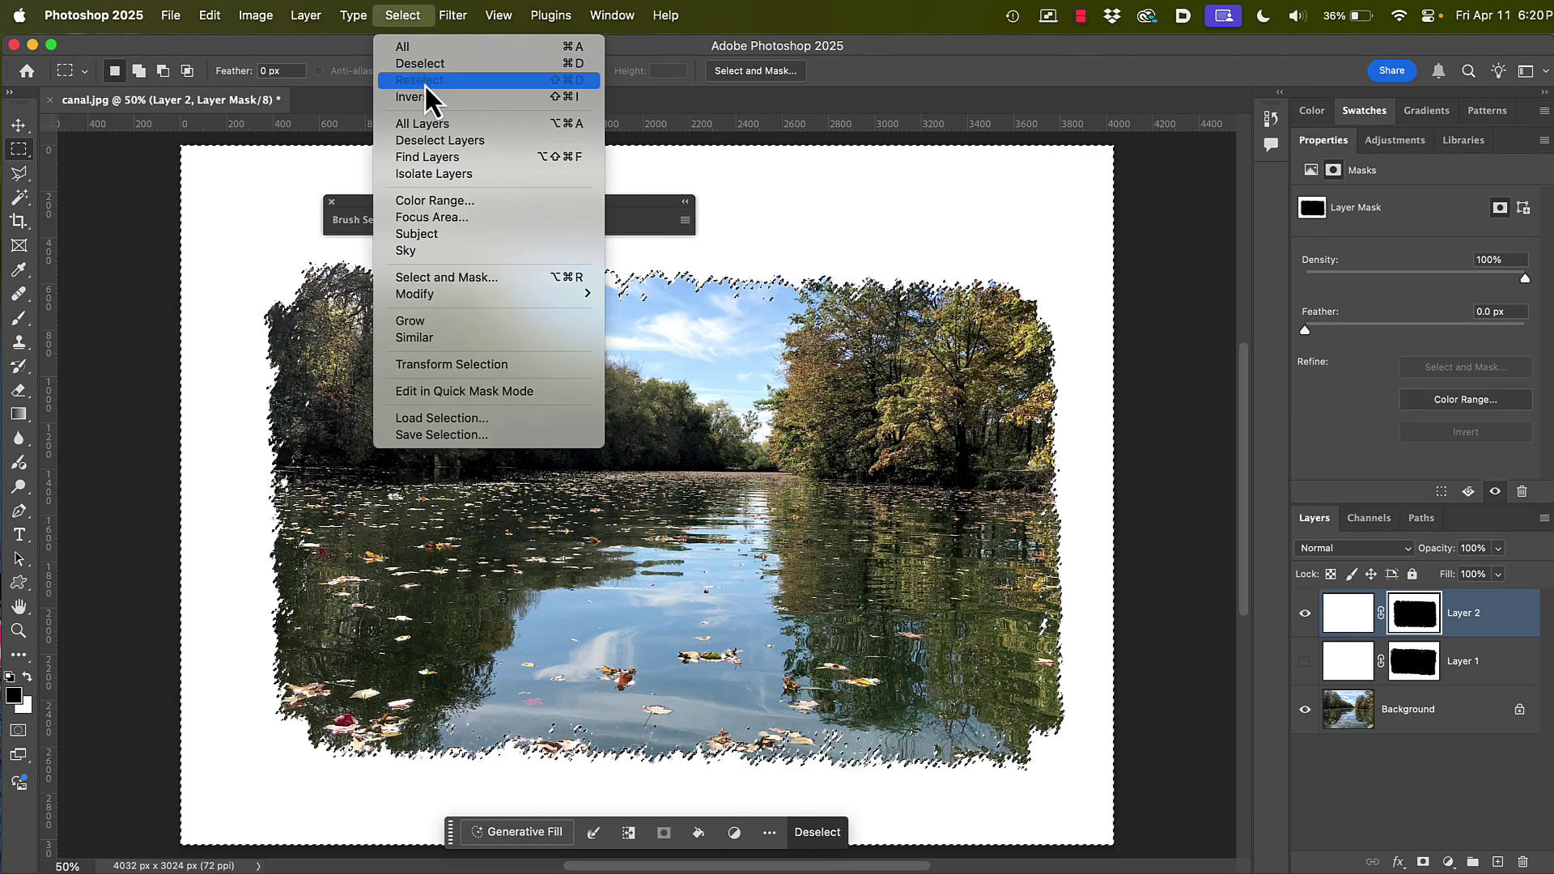
{"action": "left_click", "coordinate": [531, 97]}
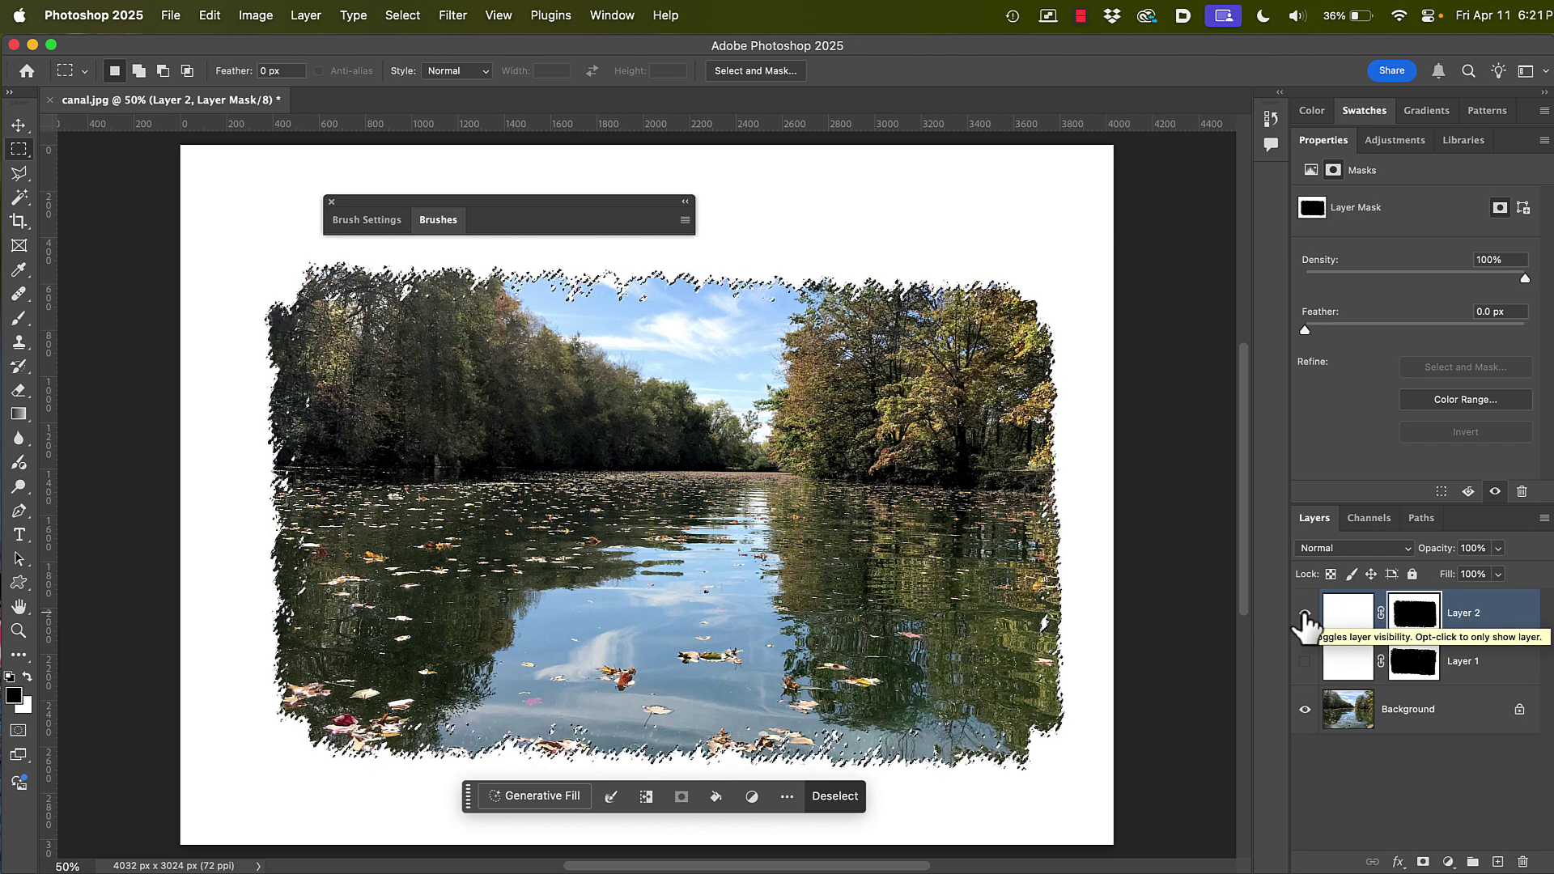
Select the Background layer in the Layers panel.
{"action": "left_click", "coordinate": [1423, 713]}
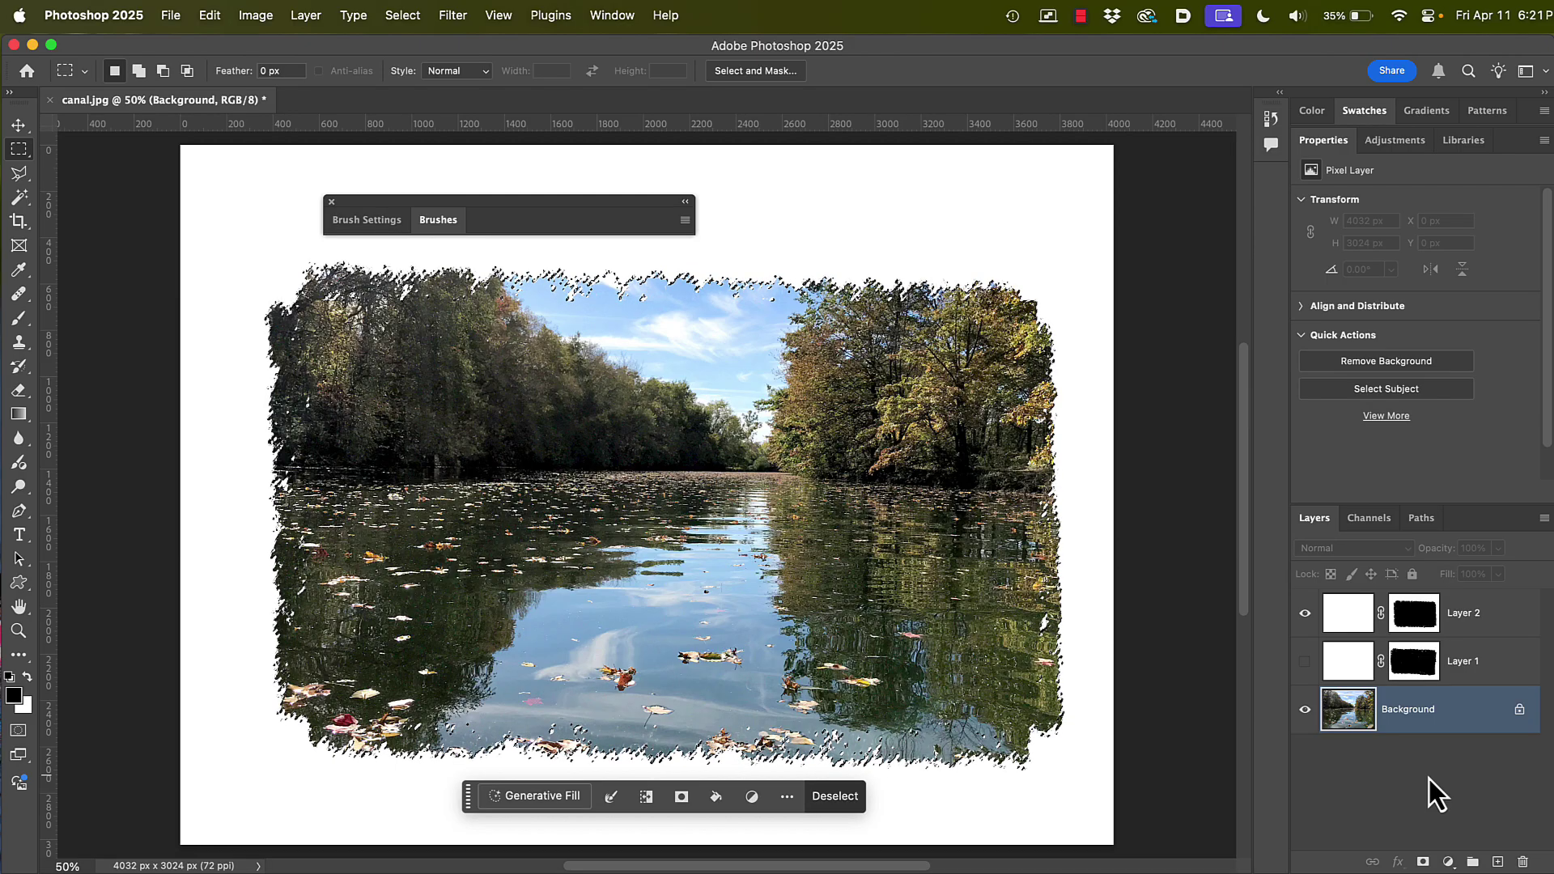
Add Layer 3 at the top, hide Layer 2 and Background, deselect, and paste the framed canal photo.
{"action": "left_click", "coordinate": [1499, 862]}
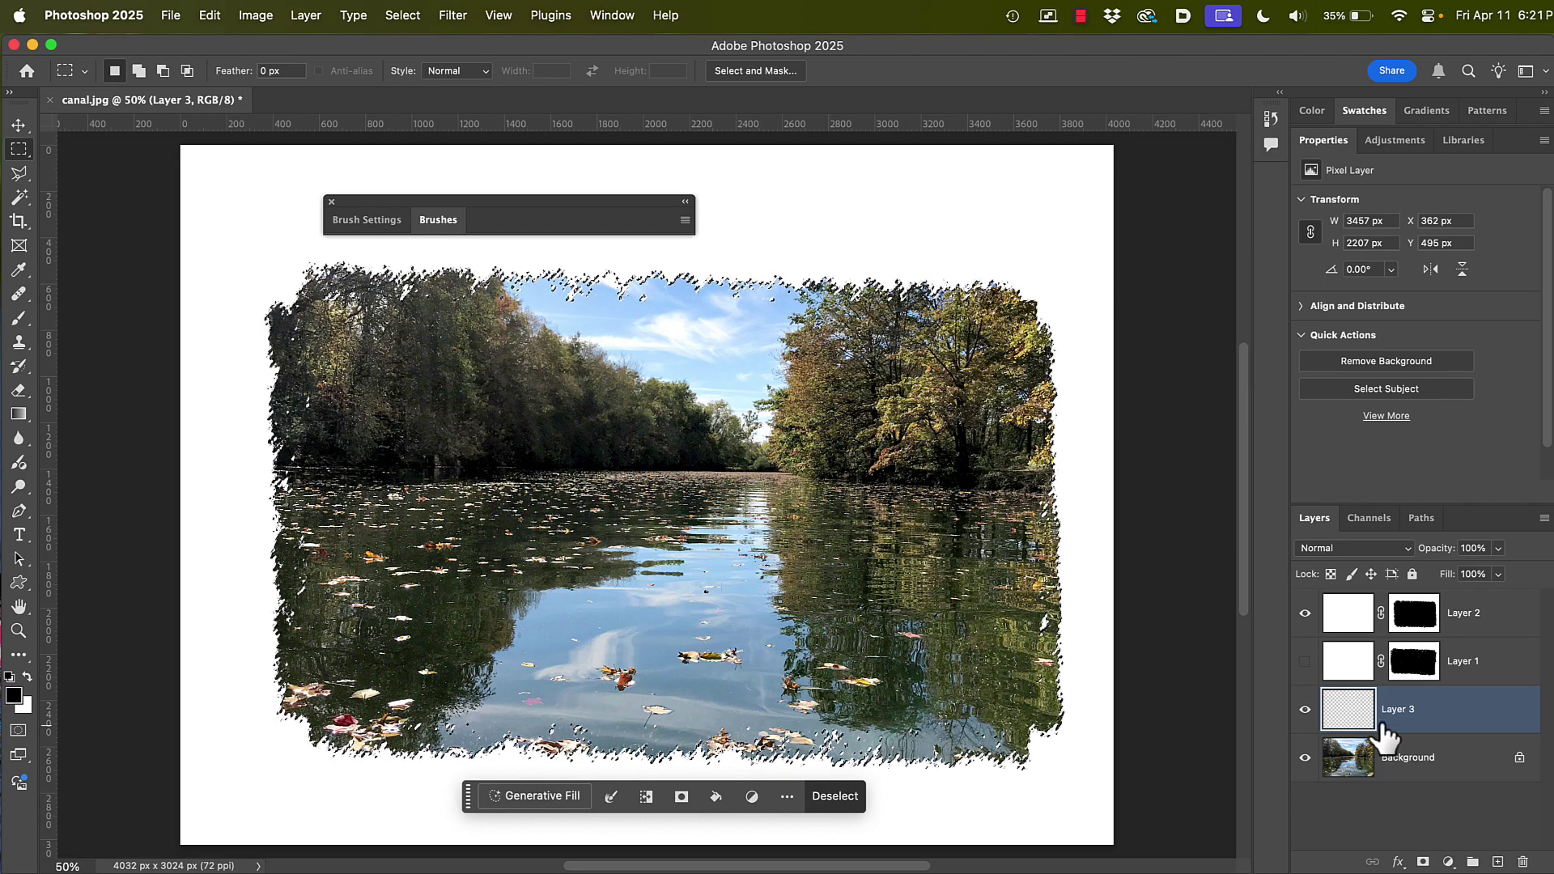
{"action": "left_click_drag", "start_coordinate": [1346, 701], "coordinate": [1341, 599]}
{"action": "left_click", "coordinate": [1305, 661]}
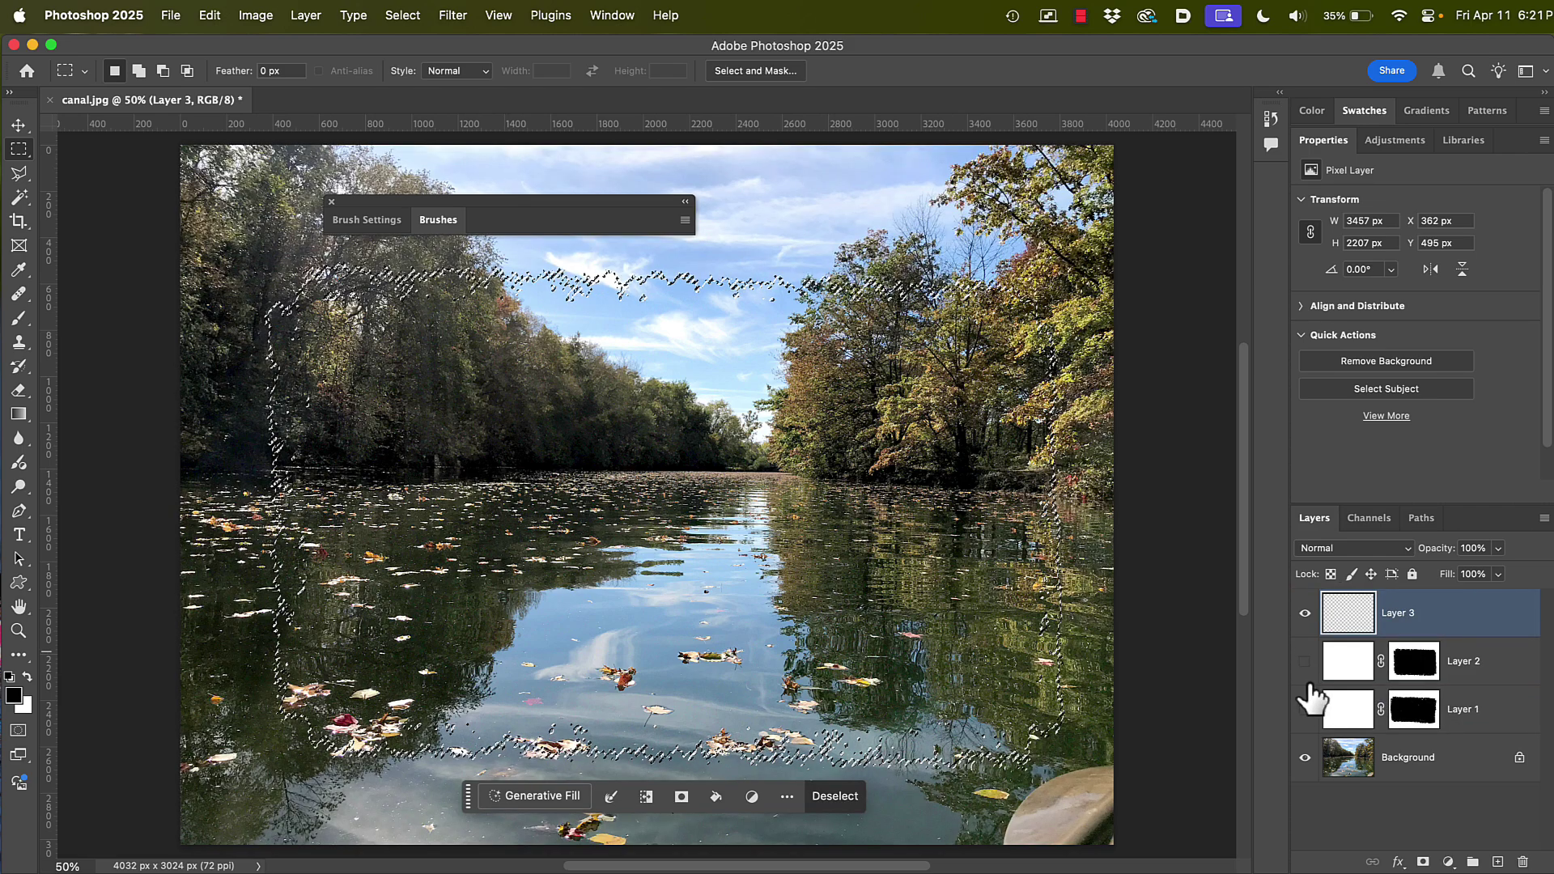
{"action": "left_click", "coordinate": [1305, 757]}
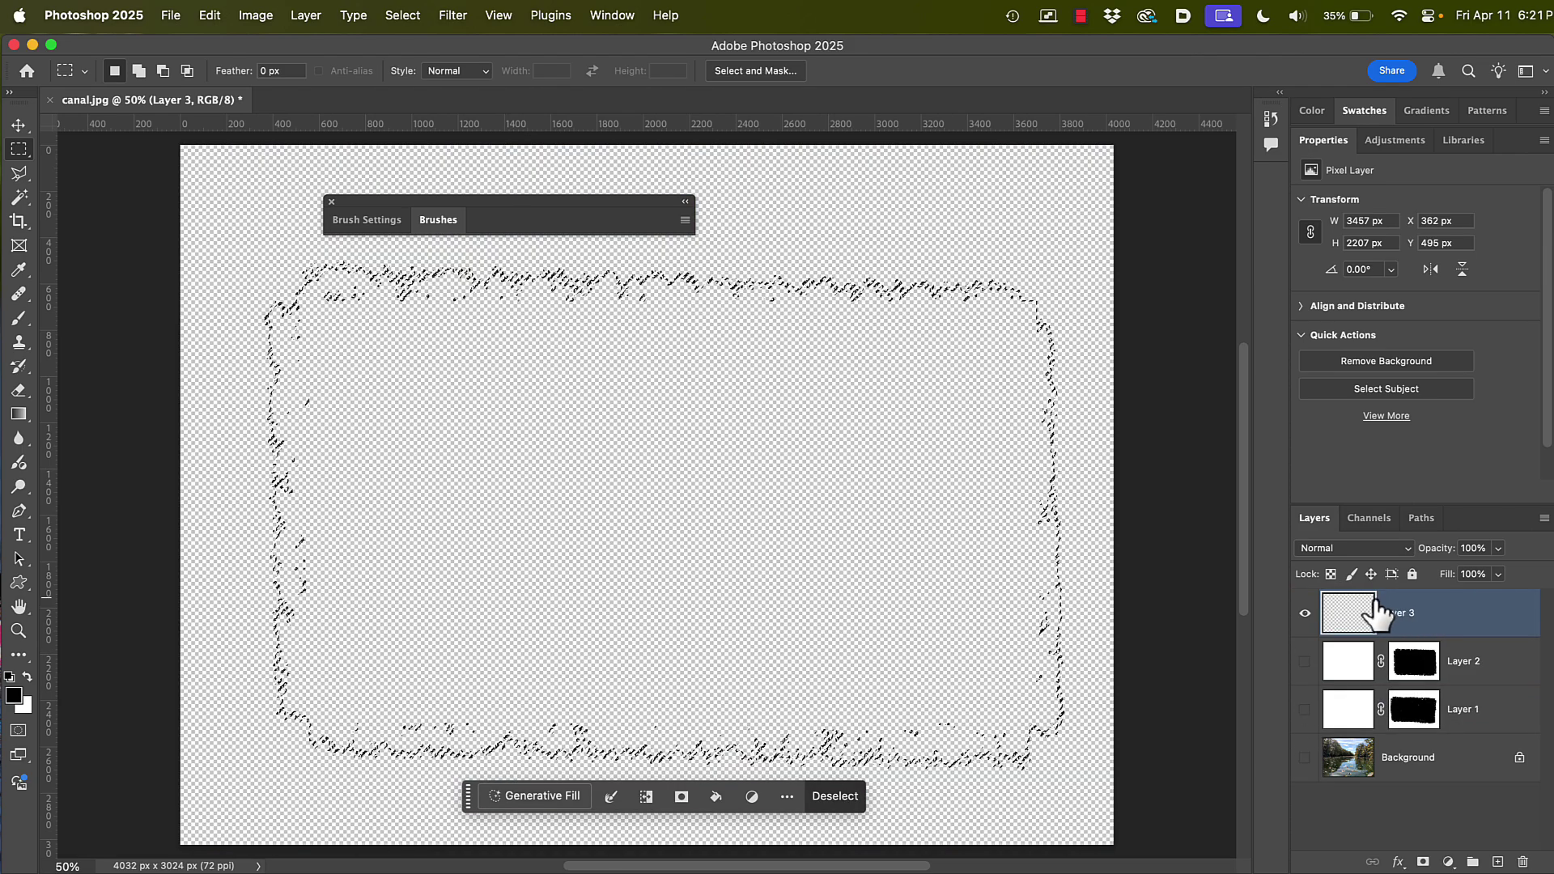
{"action": "key", "text": "super+d"}
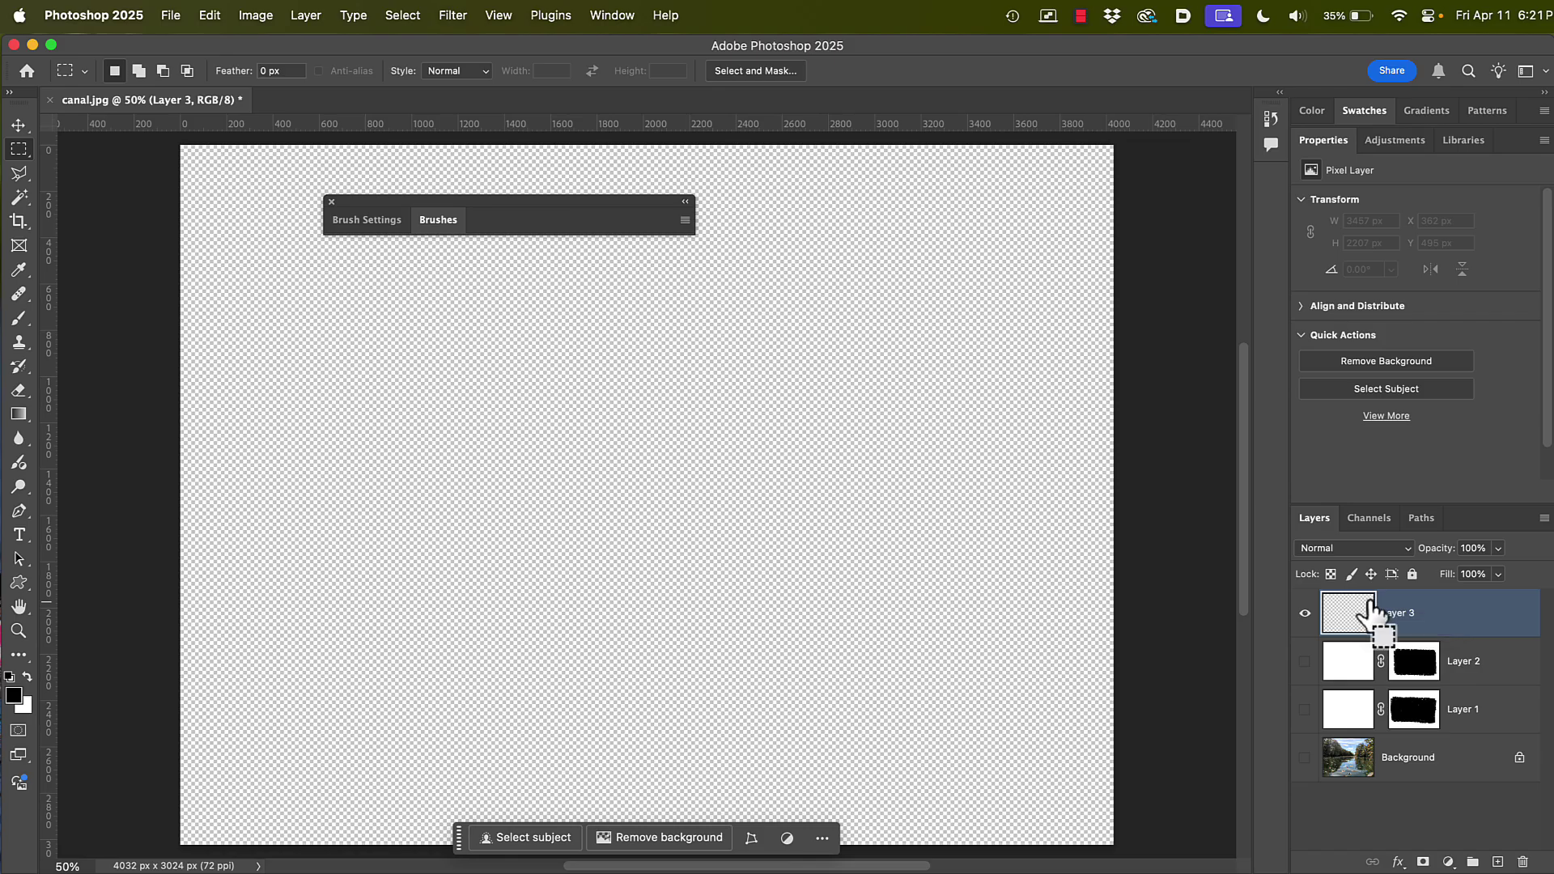
{"action": "key", "text": "super+z"}
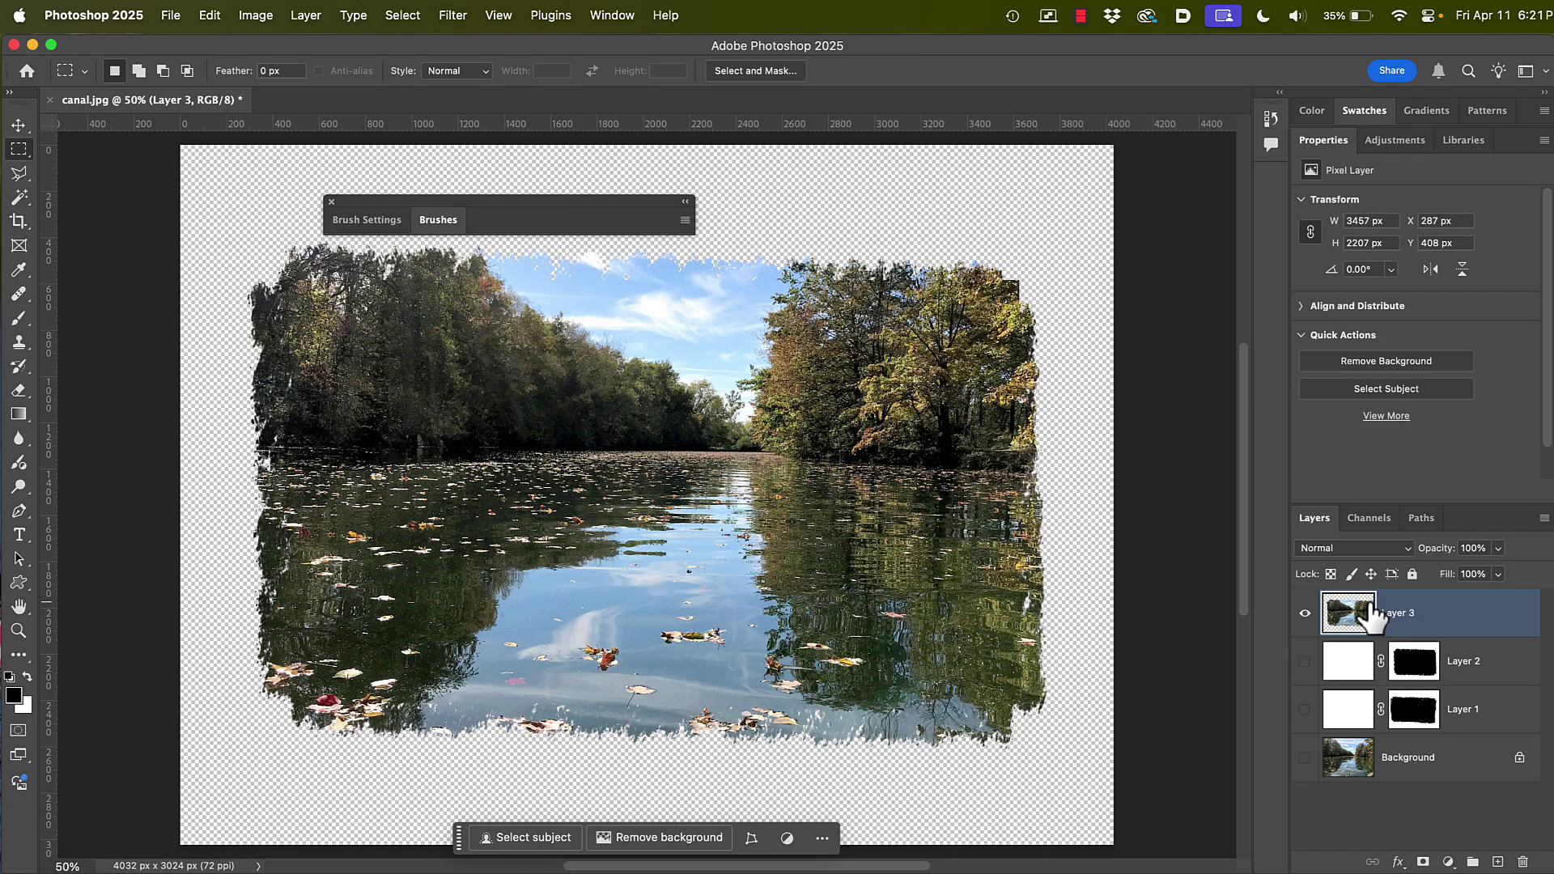